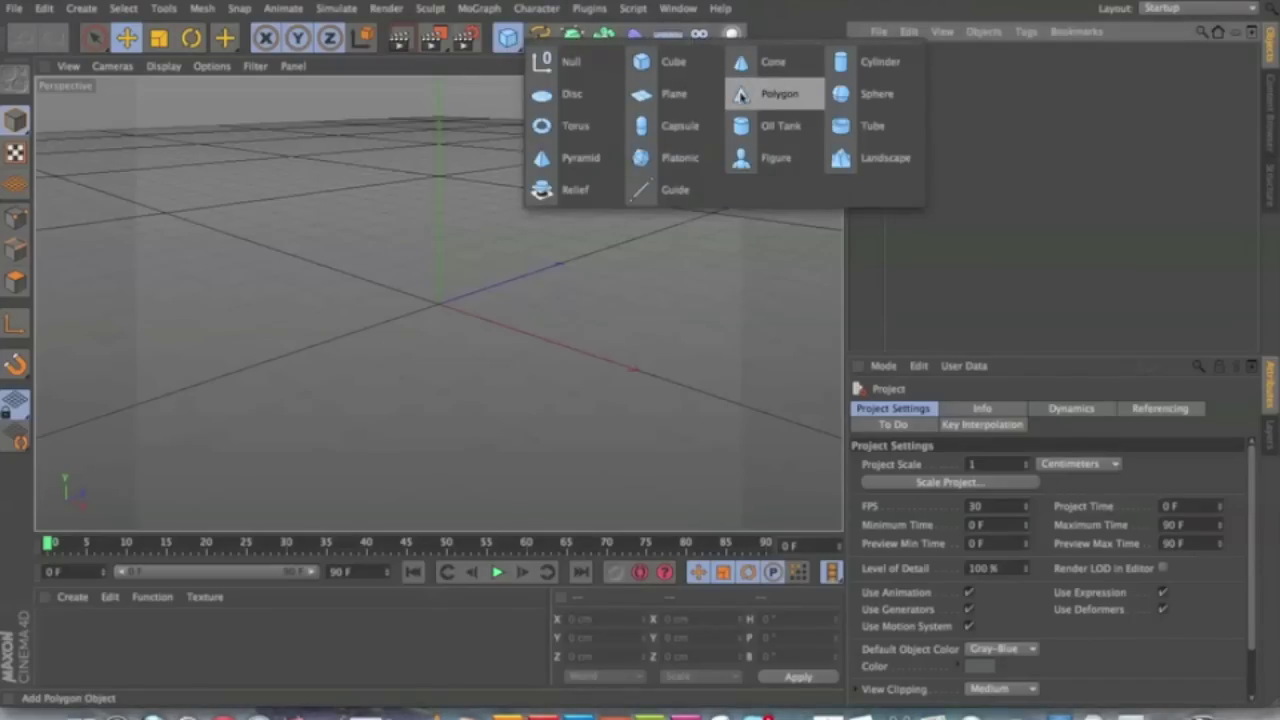
# Add a cylinder primitive to the empty scene
pyautogui.click(865, 61)
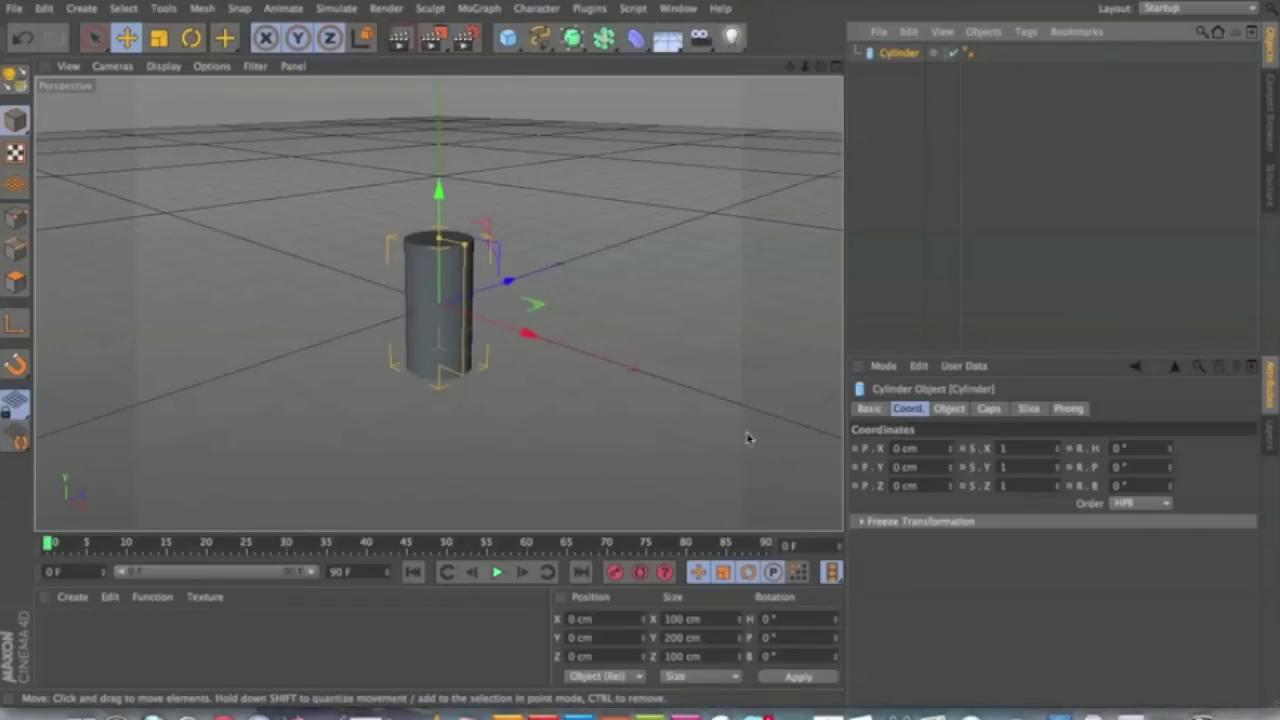
# Set the cylinder's radius to 100 cm and its height to 75 cm
pyautogui.click(869, 409)
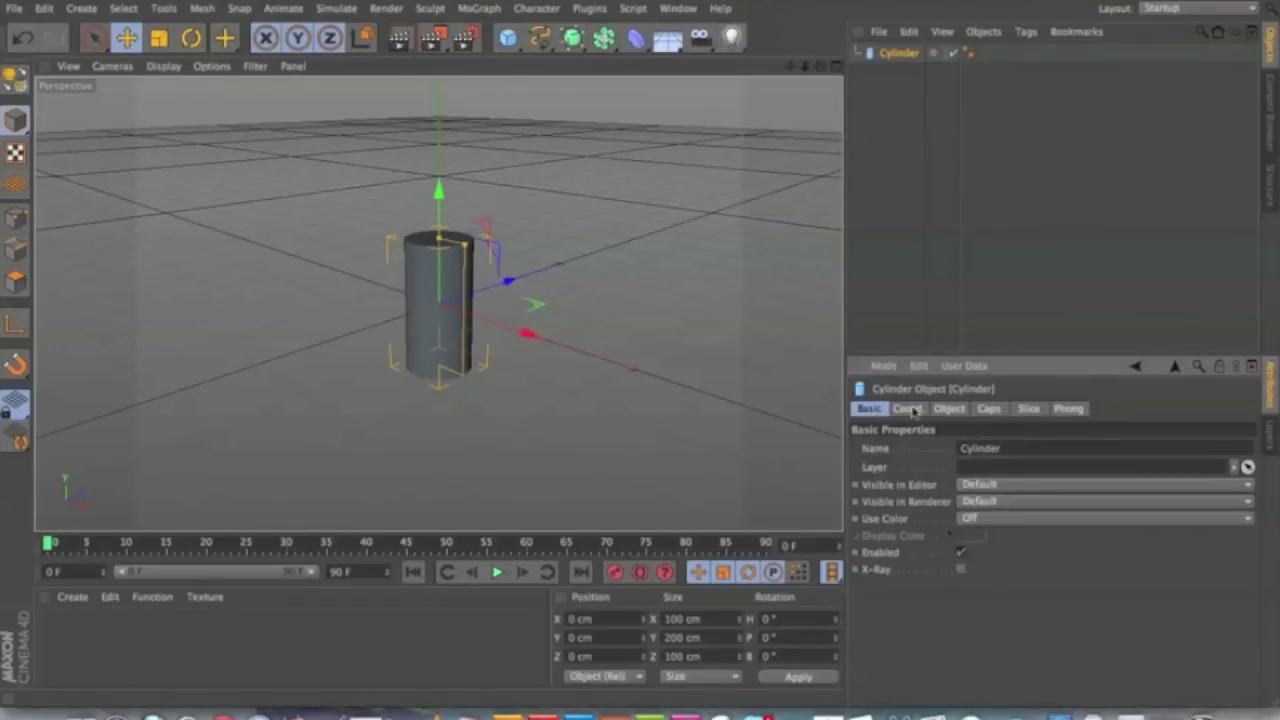
pyautogui.click(949, 408)
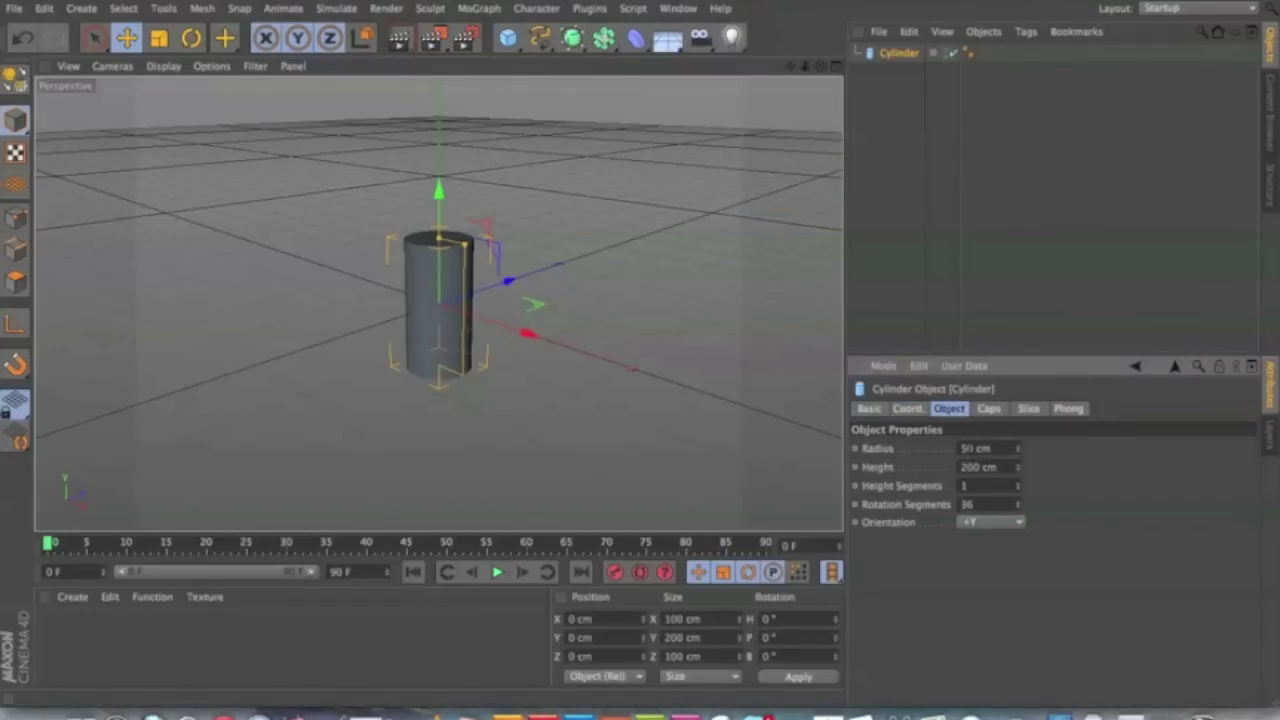
pyautogui.write('100')
pyautogui.press('Return')
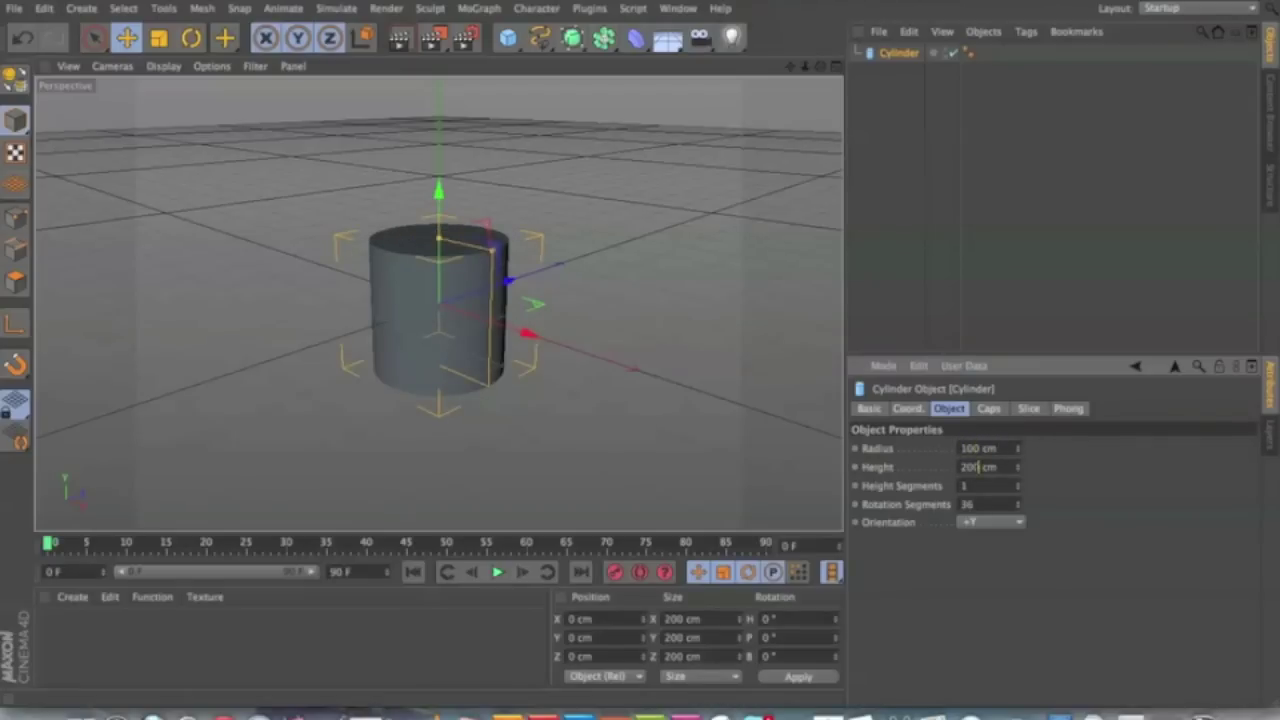
pyautogui.doubleClick(977, 467)
pyautogui.write('50')
pyautogui.press('Return')
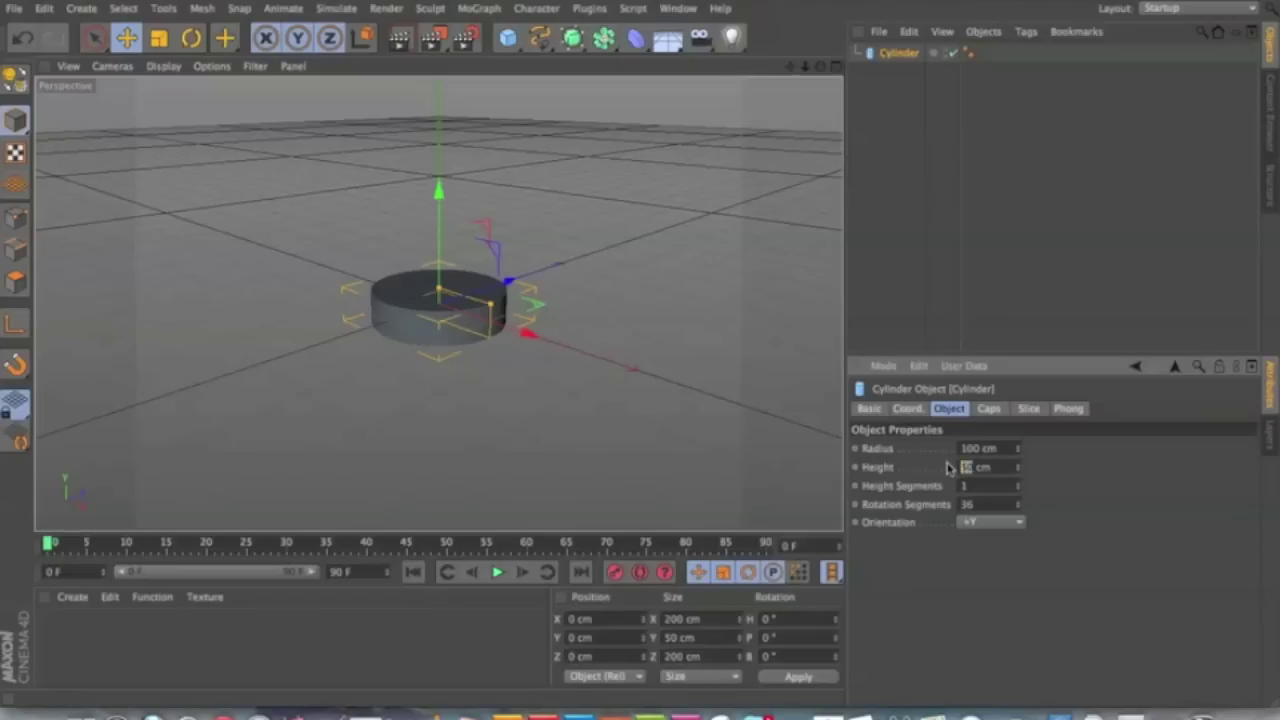
pyautogui.write('75')
pyautogui.press('Return')
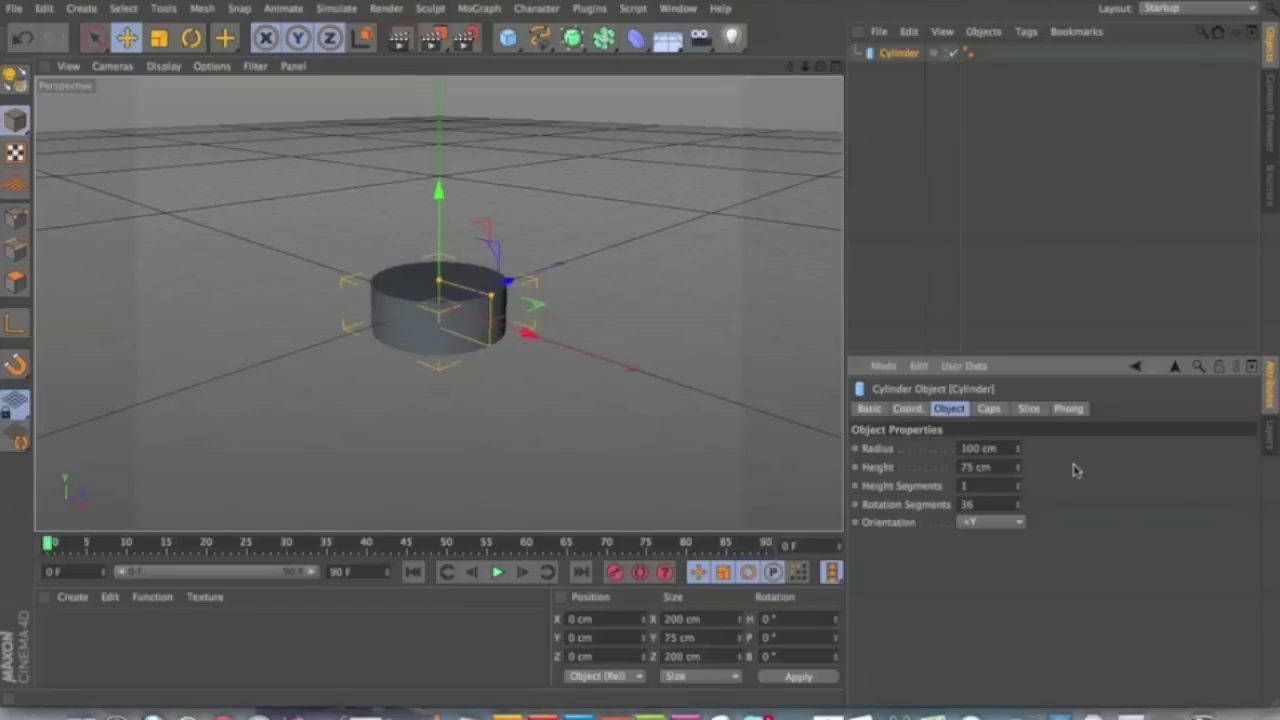
# Enable Fillet on the cylinder's caps to round its edges
pyautogui.click(990, 412)
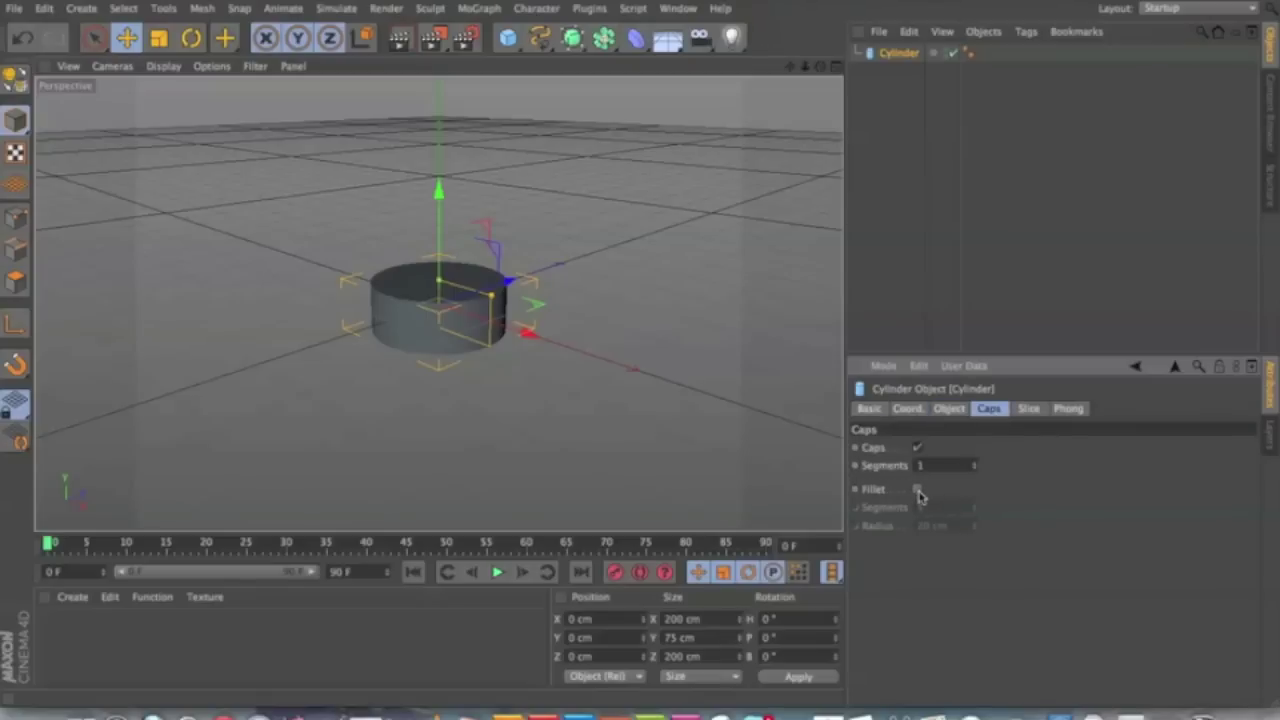
pyautogui.click(918, 490)
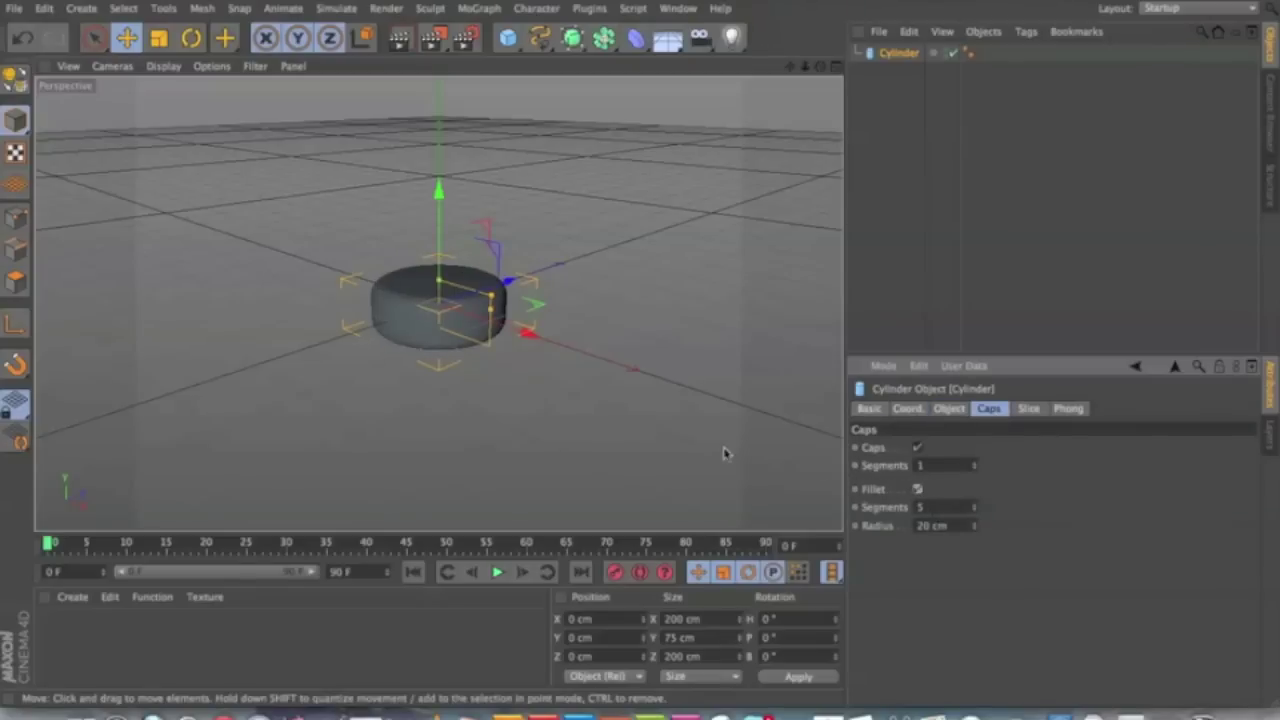
pyautogui.scroll(2, 492, 302)
pyautogui.keyDown('alt'); pyautogui.moveTo(492, 302); pyautogui.dragTo(509, 397); pyautogui.keyUp('alt')
# Widen the cylinder's radius to 130 cm and view it from above
pyautogui.click(949, 409)
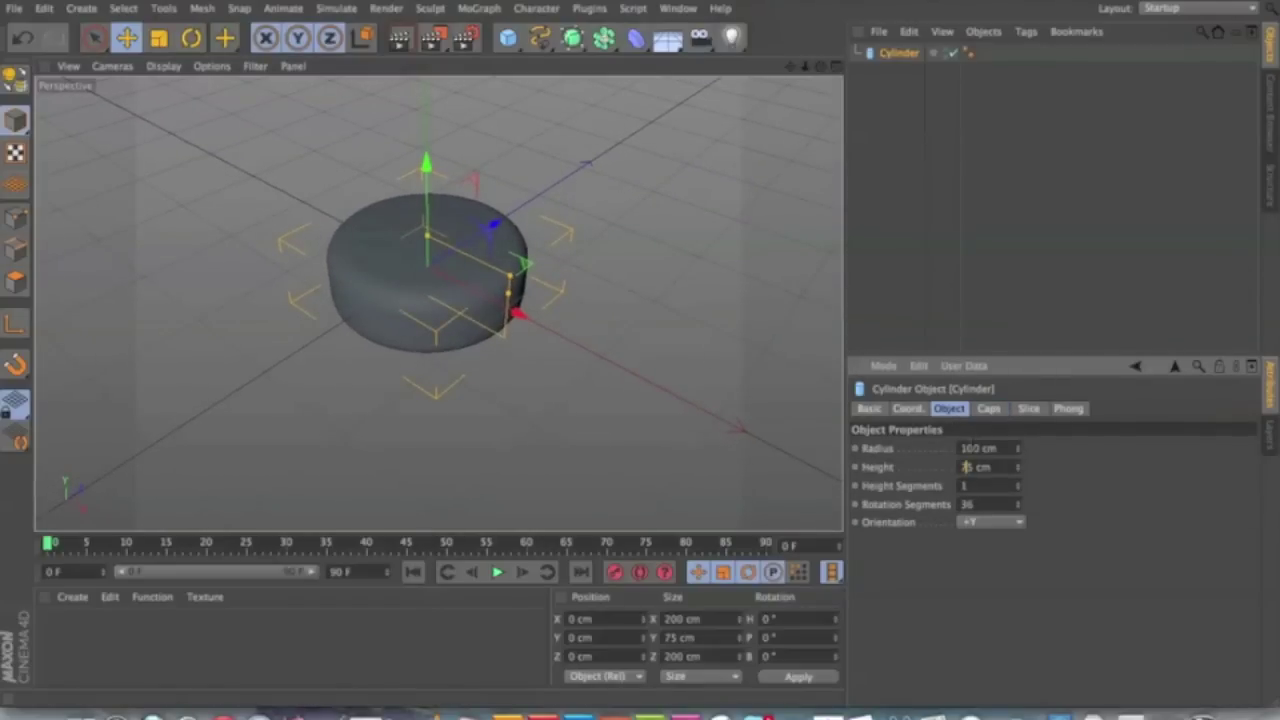
pyautogui.write('130')
pyautogui.press('Return')
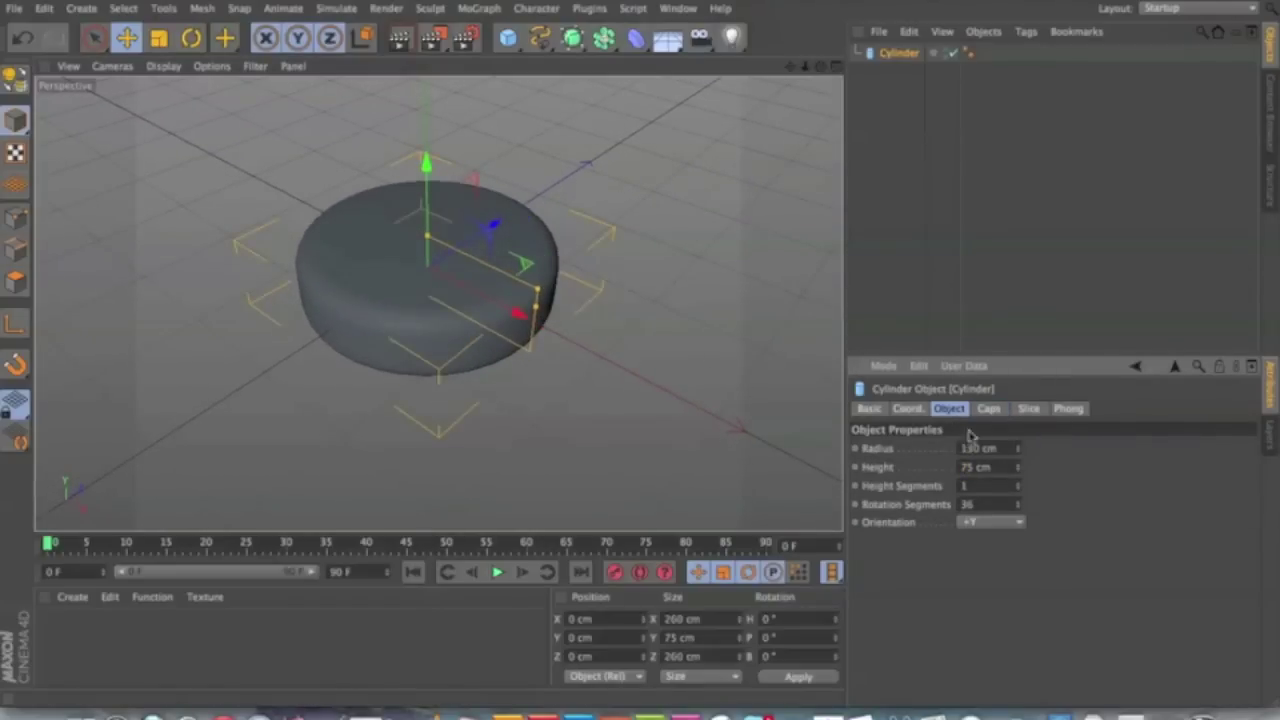
pyautogui.keyDown('alt'); pyautogui.moveTo(537, 354); pyautogui.dragTo(642, 315); pyautogui.keyUp('alt')
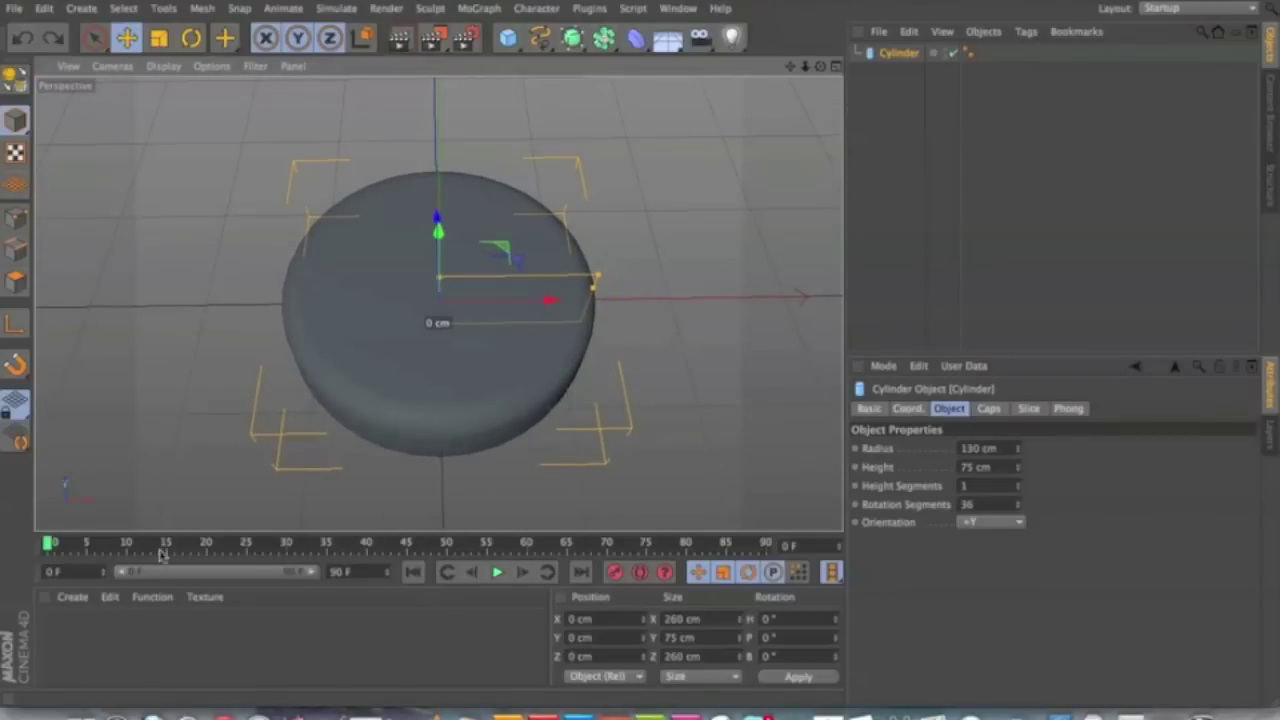
pyautogui.keyDown('alt'); pyautogui.moveTo(350, 460); pyautogui.dragTo(383, 429); pyautogui.keyUp('alt')
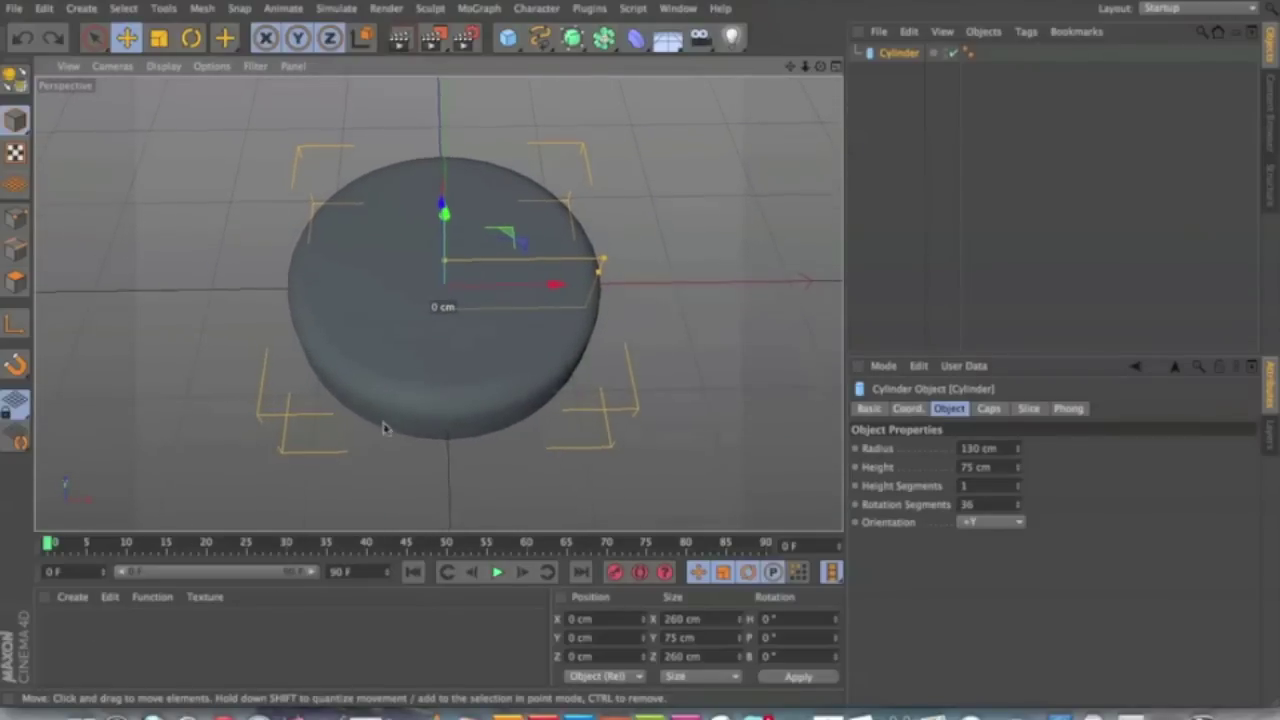
# Create a new material Mat and apply it to the cylinder
pyautogui.doubleClick(106, 643)
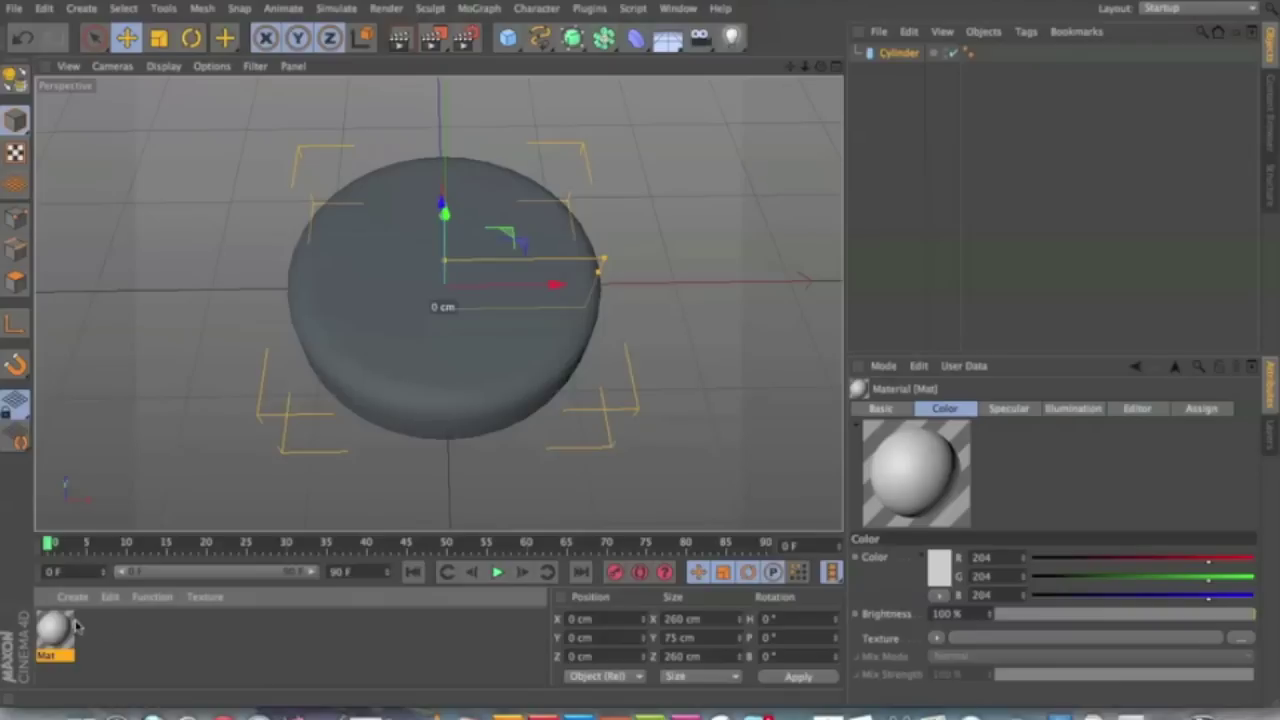
pyautogui.moveTo(60, 628); pyautogui.dragTo(466, 318)
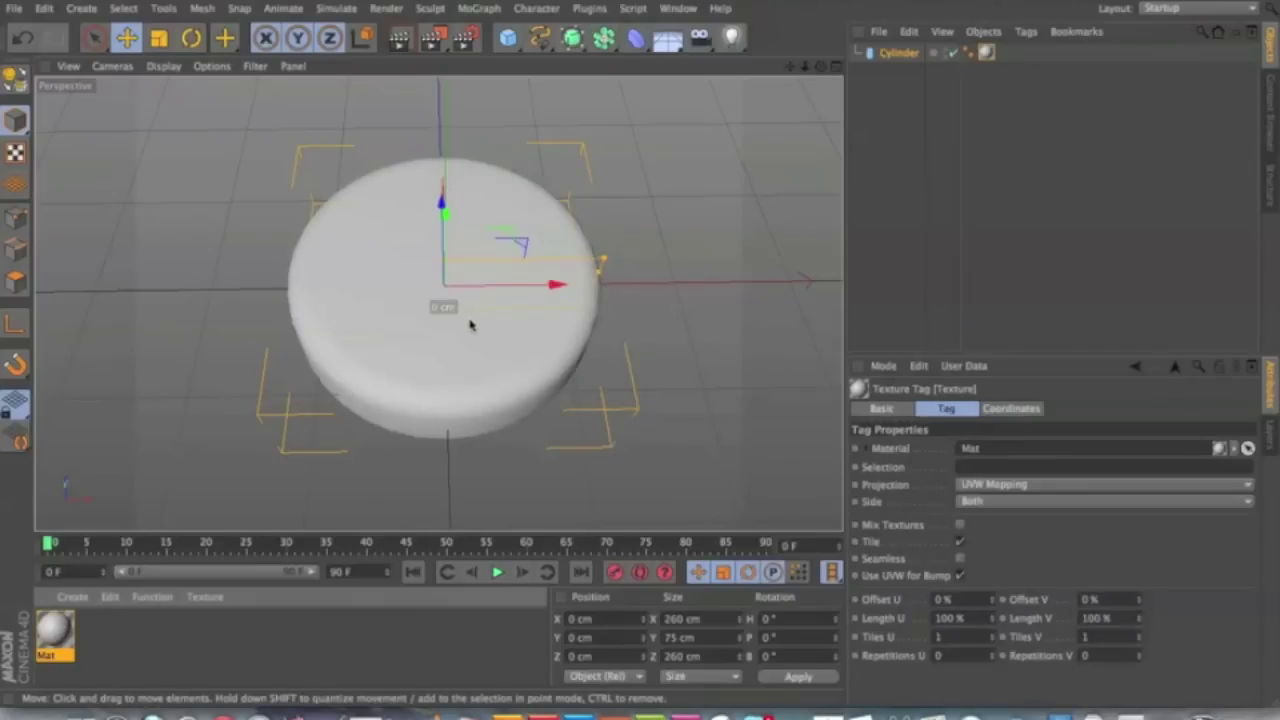
pyautogui.doubleClick(55, 633)
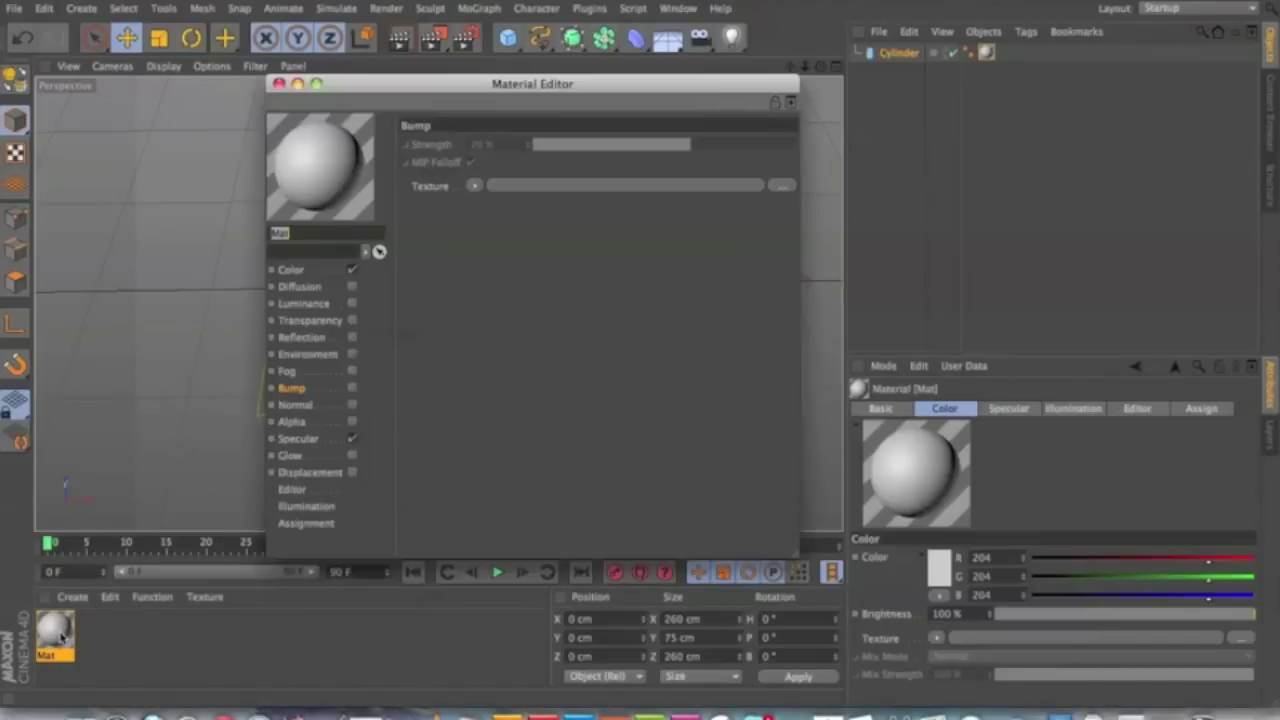
# Load candy.psd as Mat's colour texture, copying it into the project folder
pyautogui.click(300, 270)
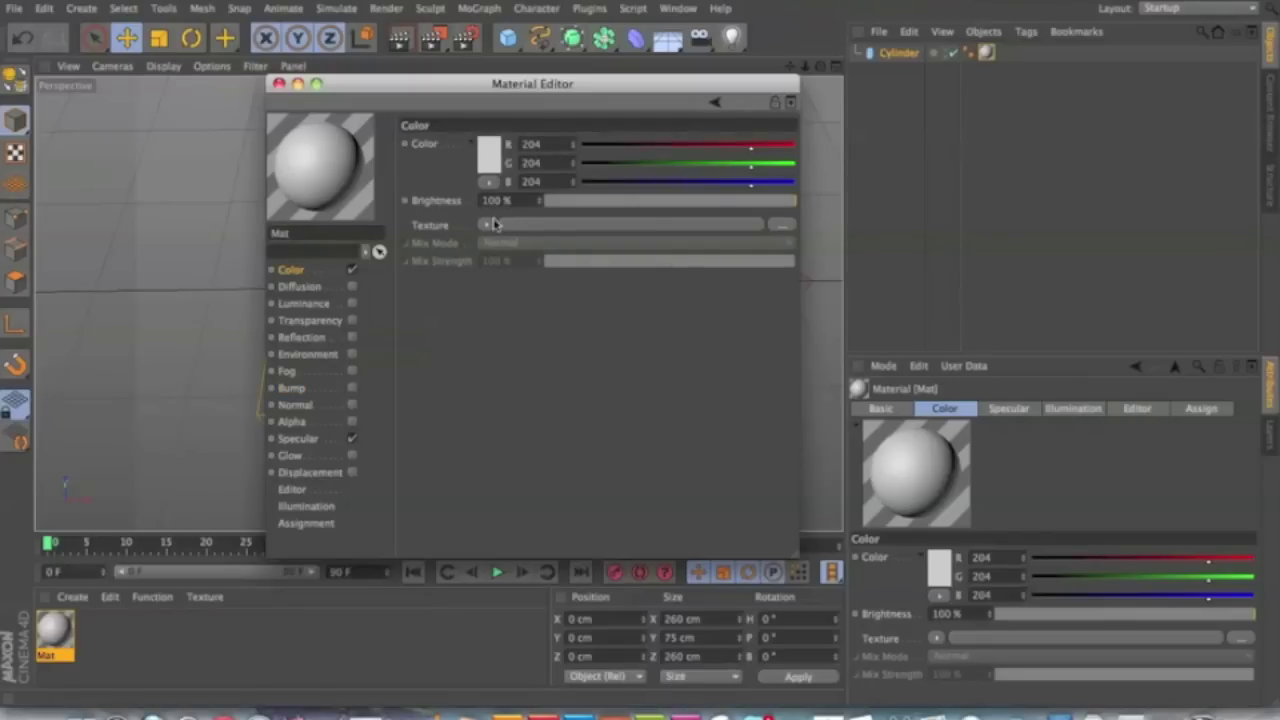
pyautogui.click(487, 225)
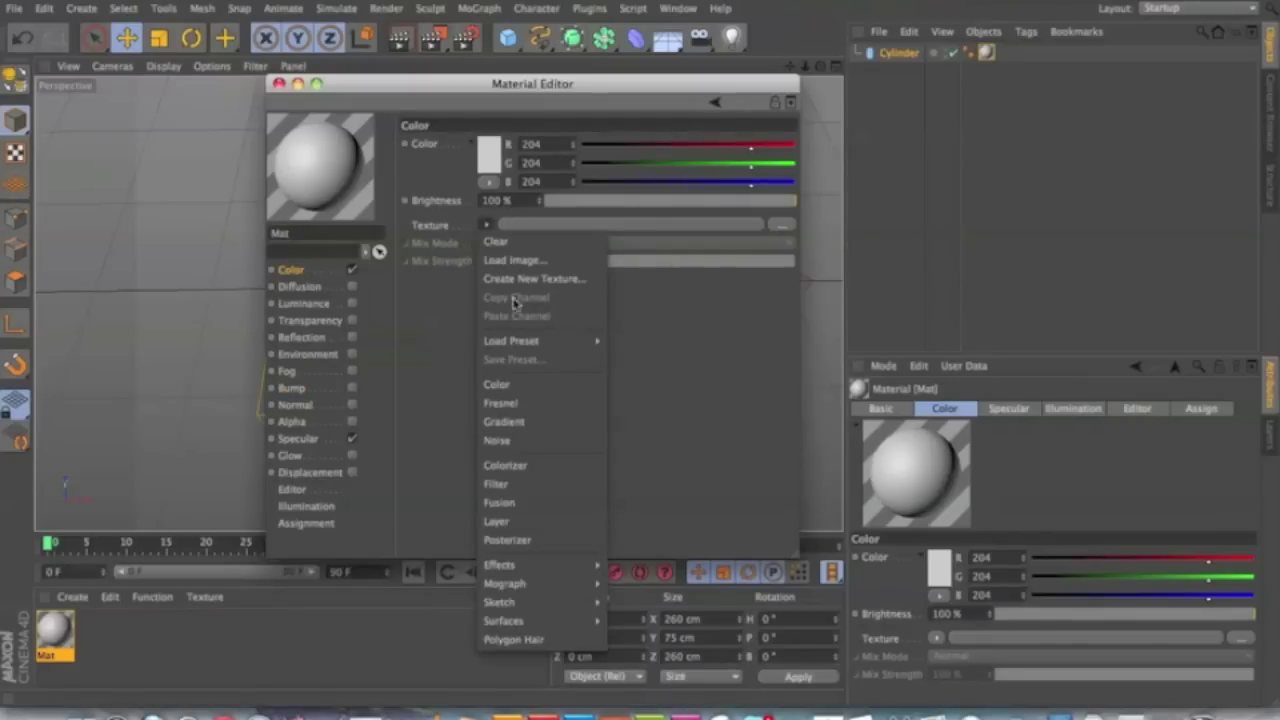
pyautogui.moveTo(530, 345)
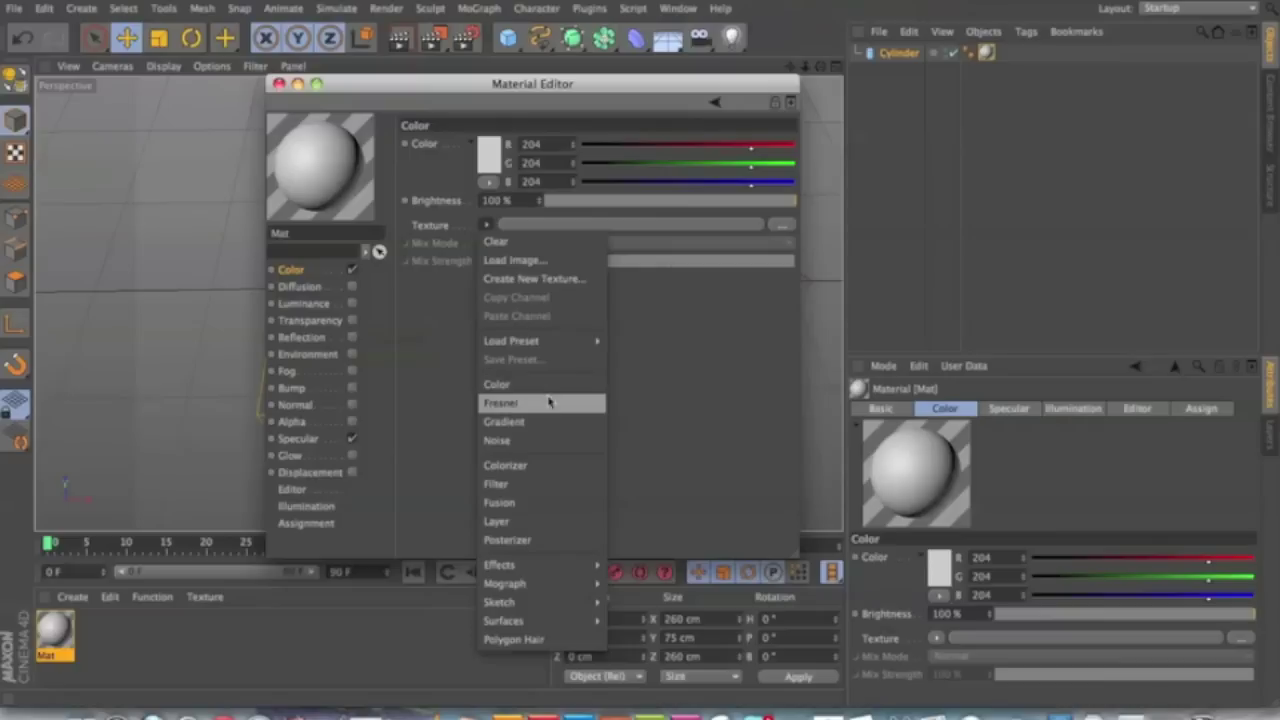
pyautogui.click(516, 262)
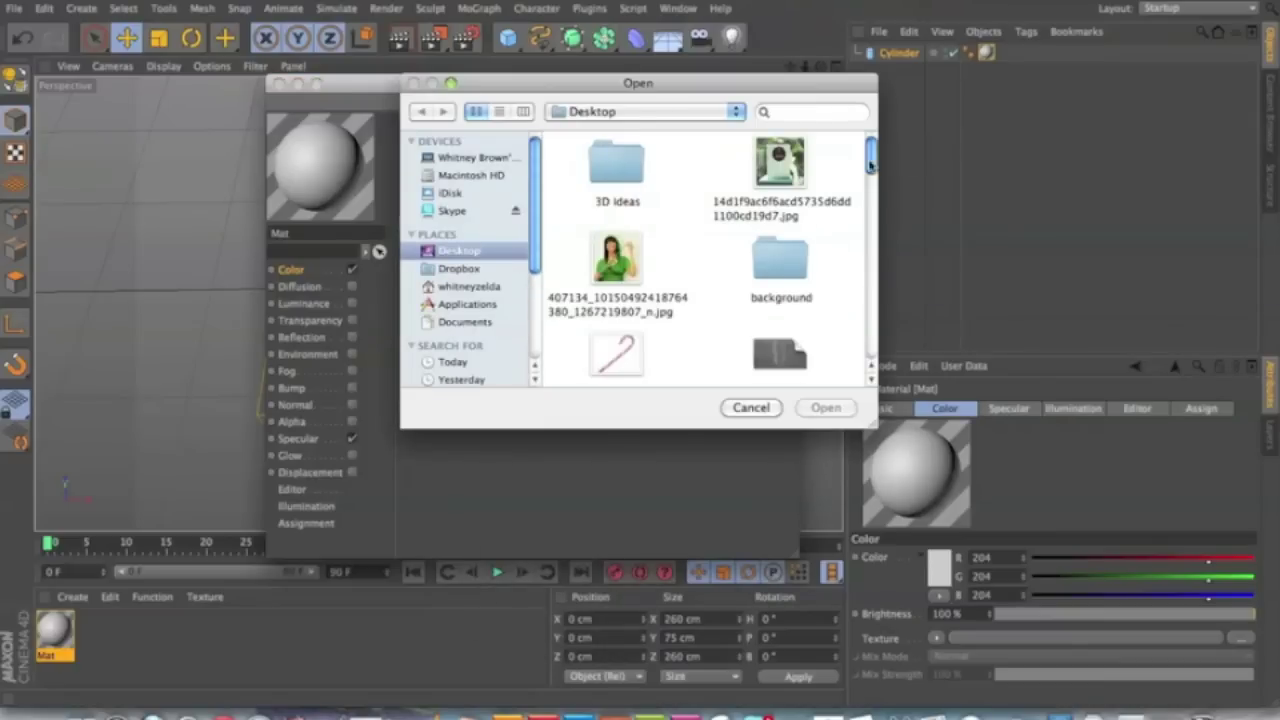
pyautogui.moveTo(870, 165); pyautogui.dragTo(870, 210)
pyautogui.click(617, 178)
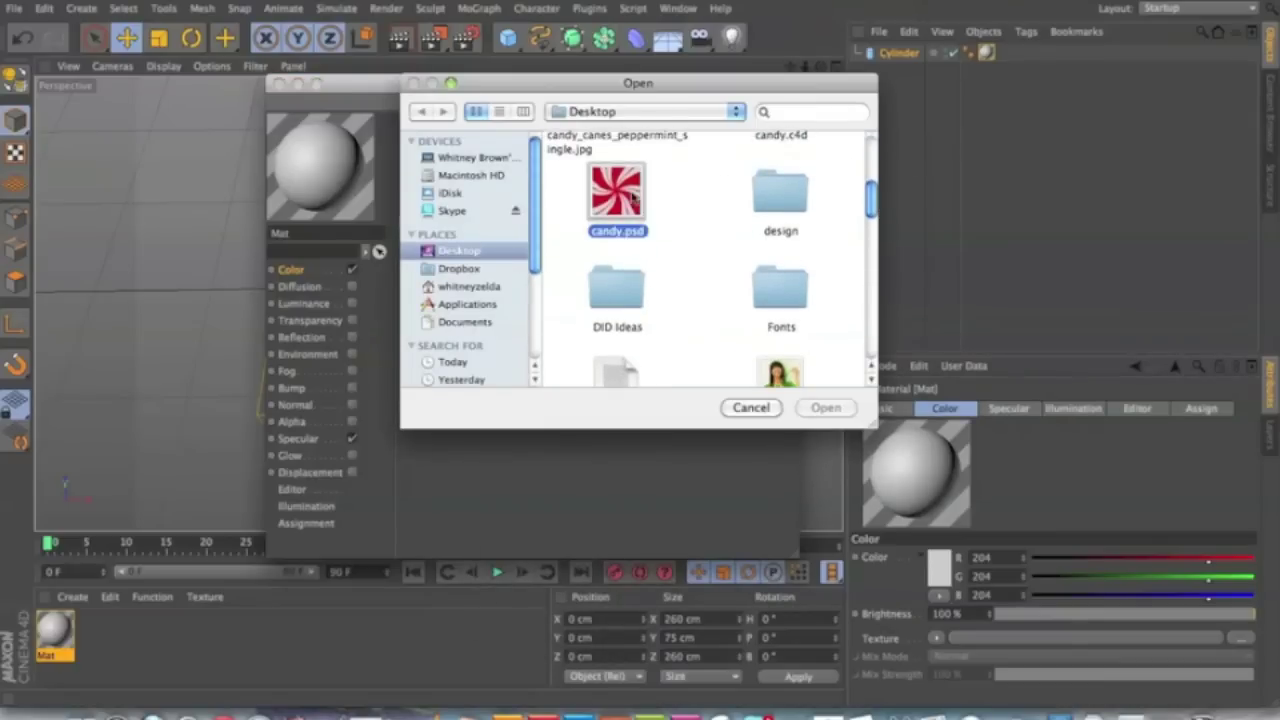
pyautogui.click(826, 407)
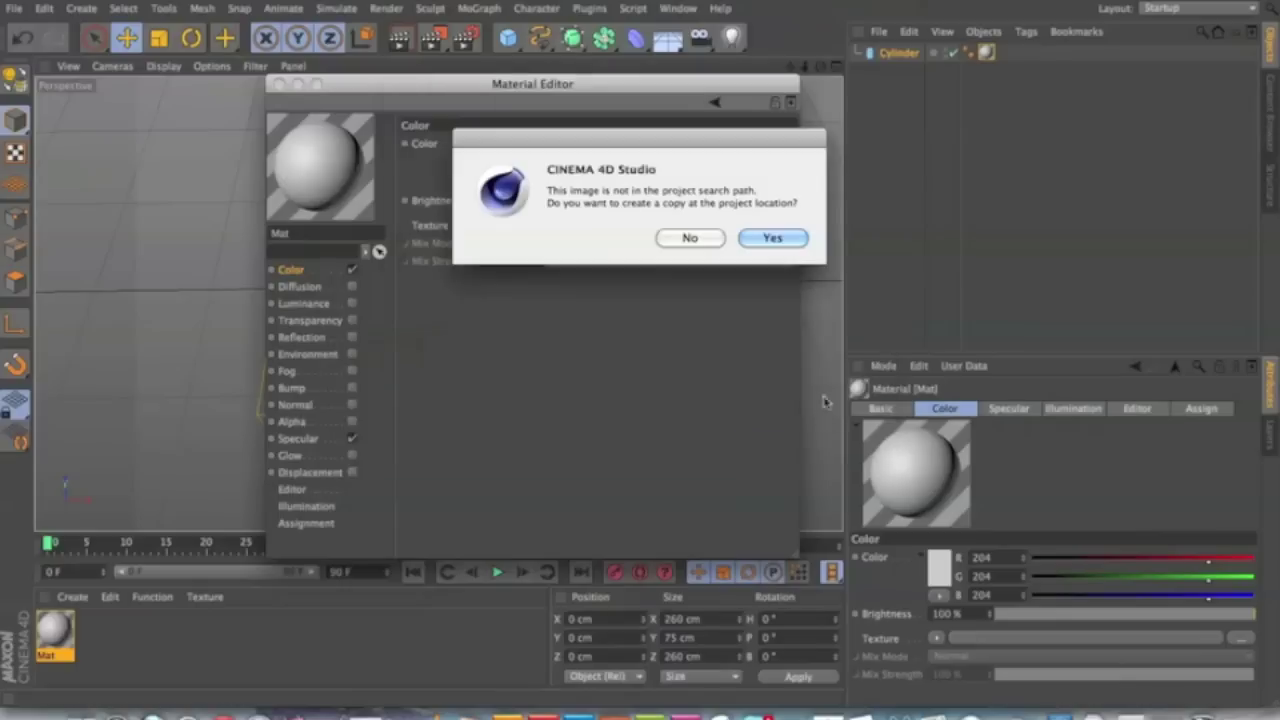
pyautogui.click(764, 240)
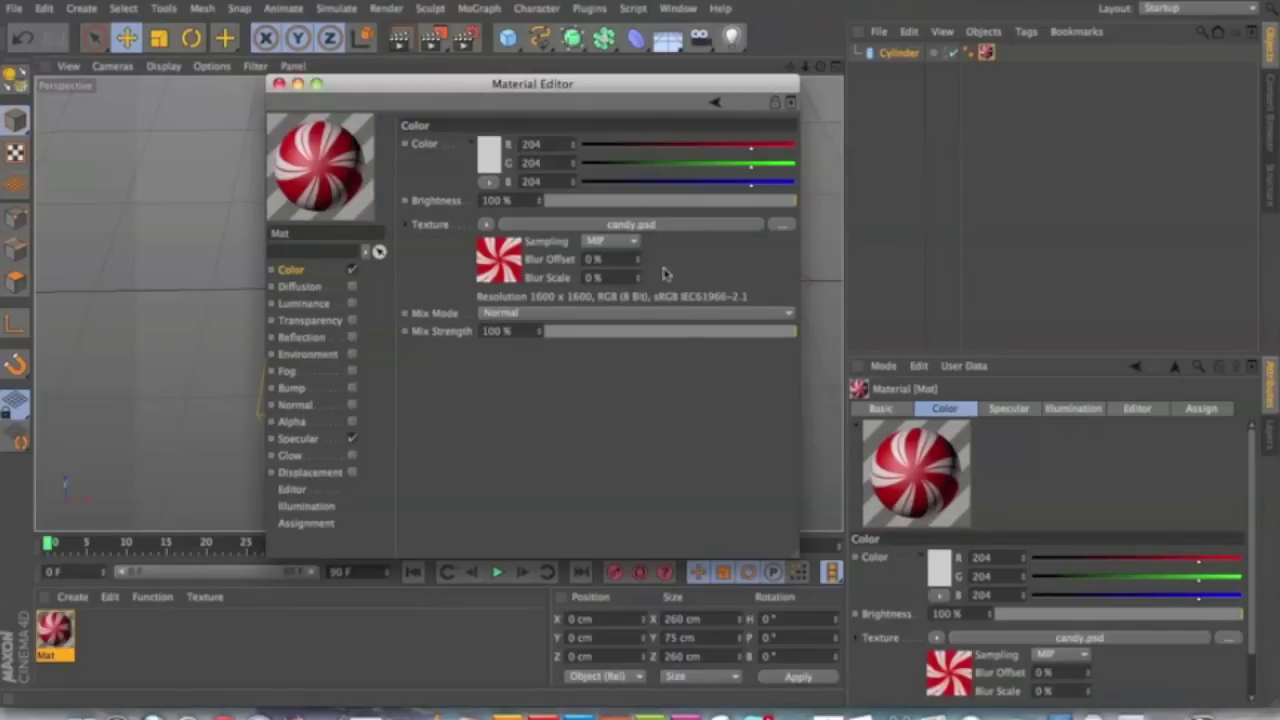
pyautogui.click(279, 83)
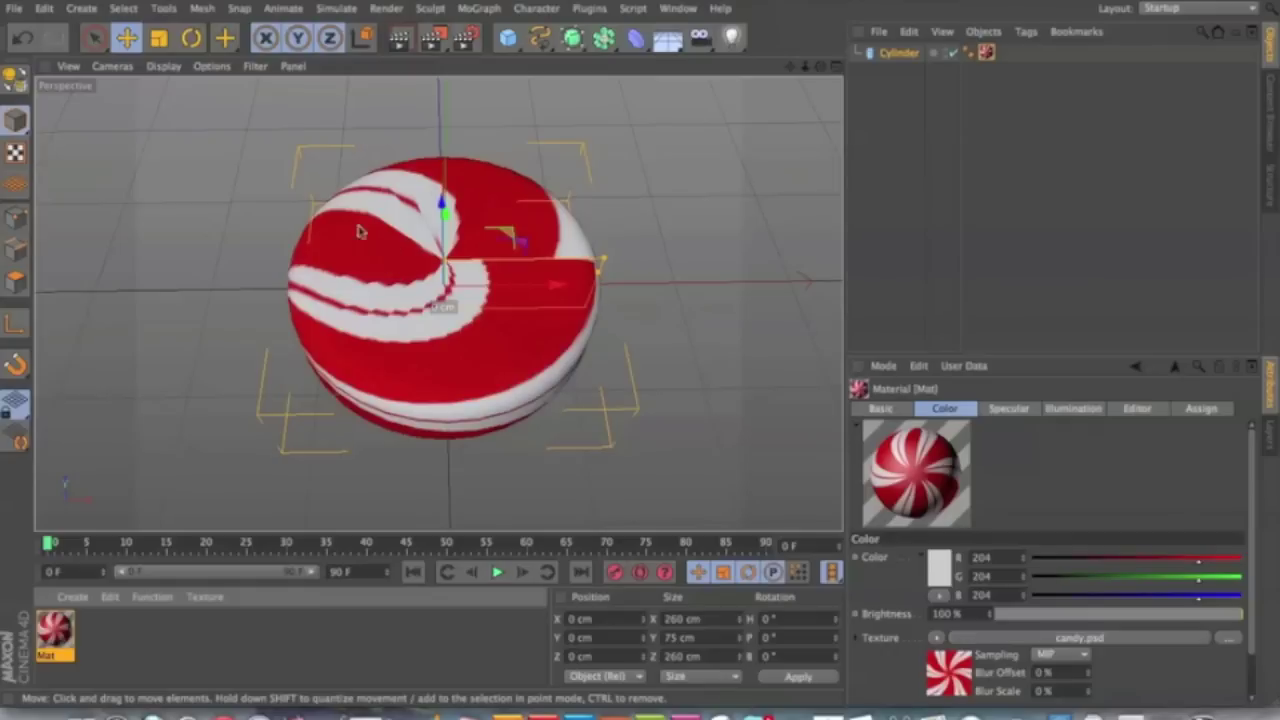
# Make the cylinder editable and set its texture tag projection to Flat
pyautogui.click(440, 300)
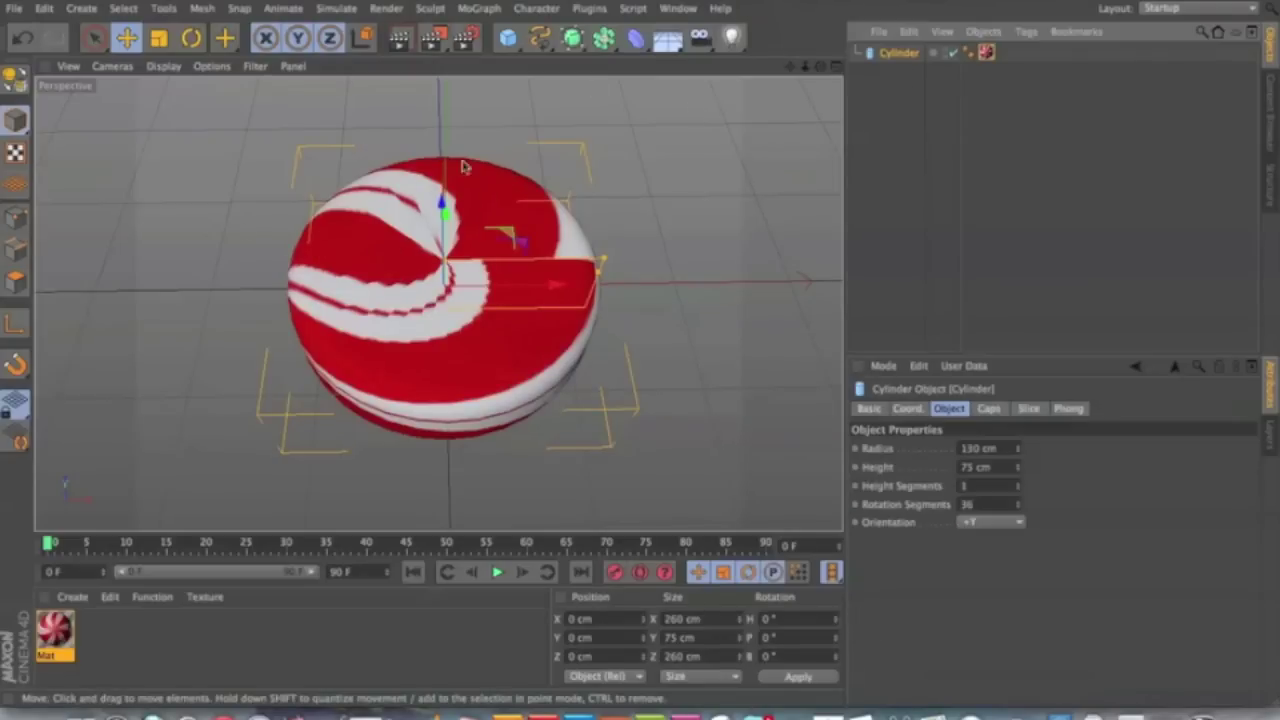
pyautogui.click(15, 152)
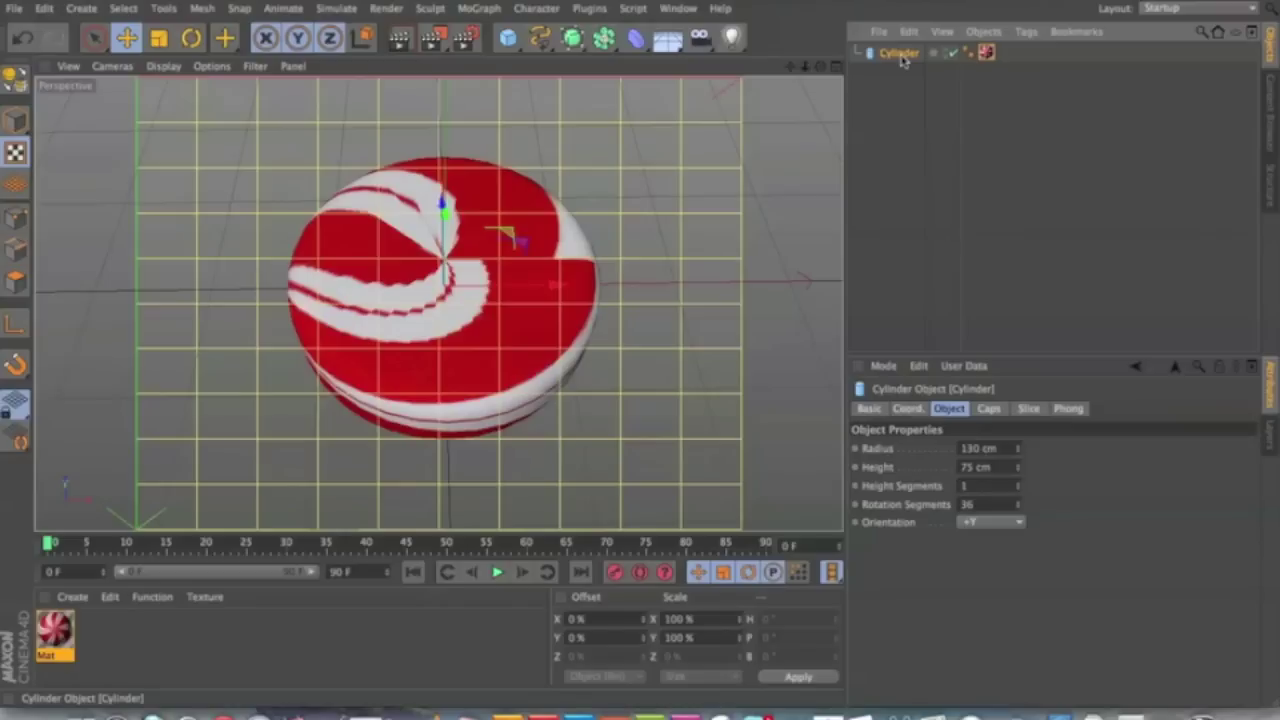
pyautogui.press('c')
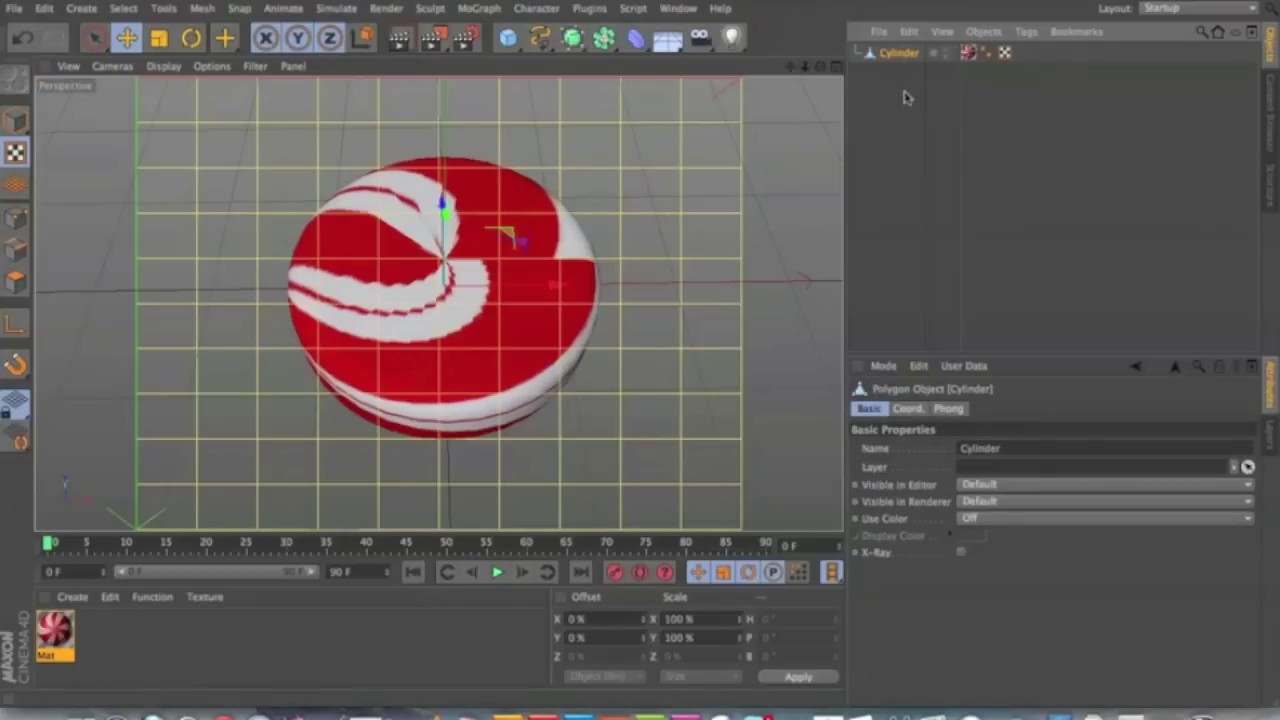
pyautogui.click(1005, 54)
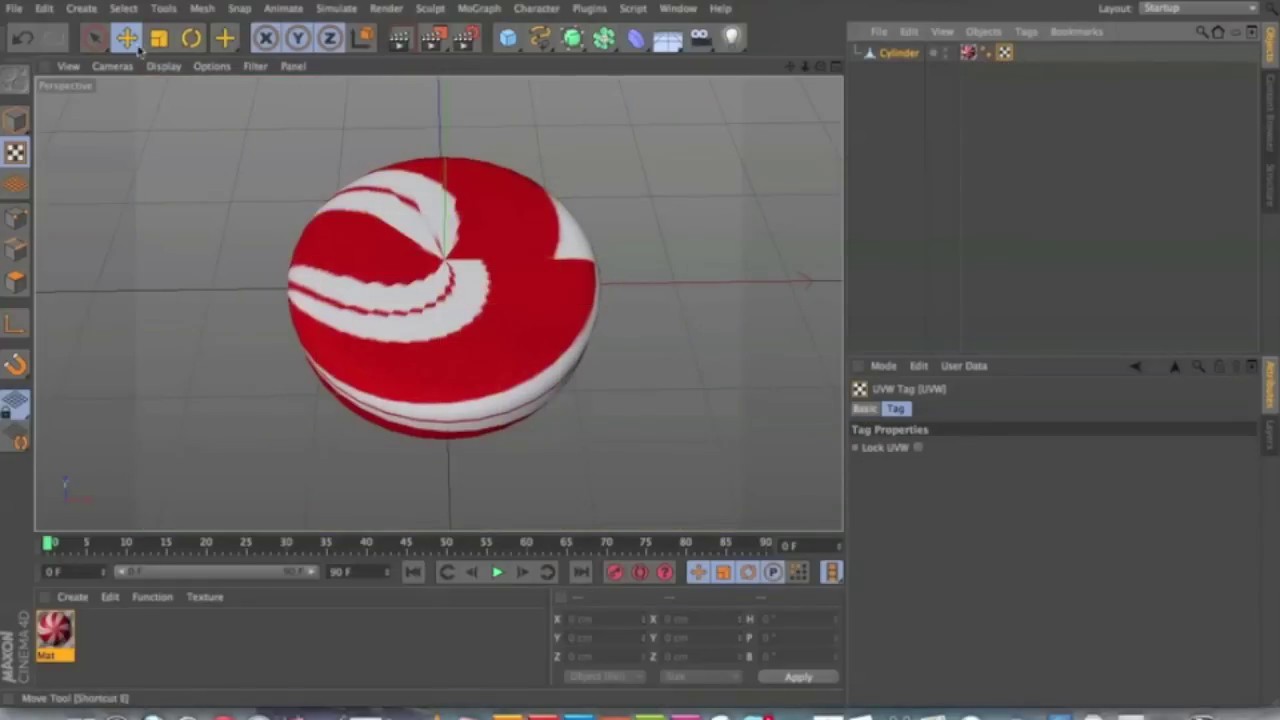
pyautogui.click(967, 56)
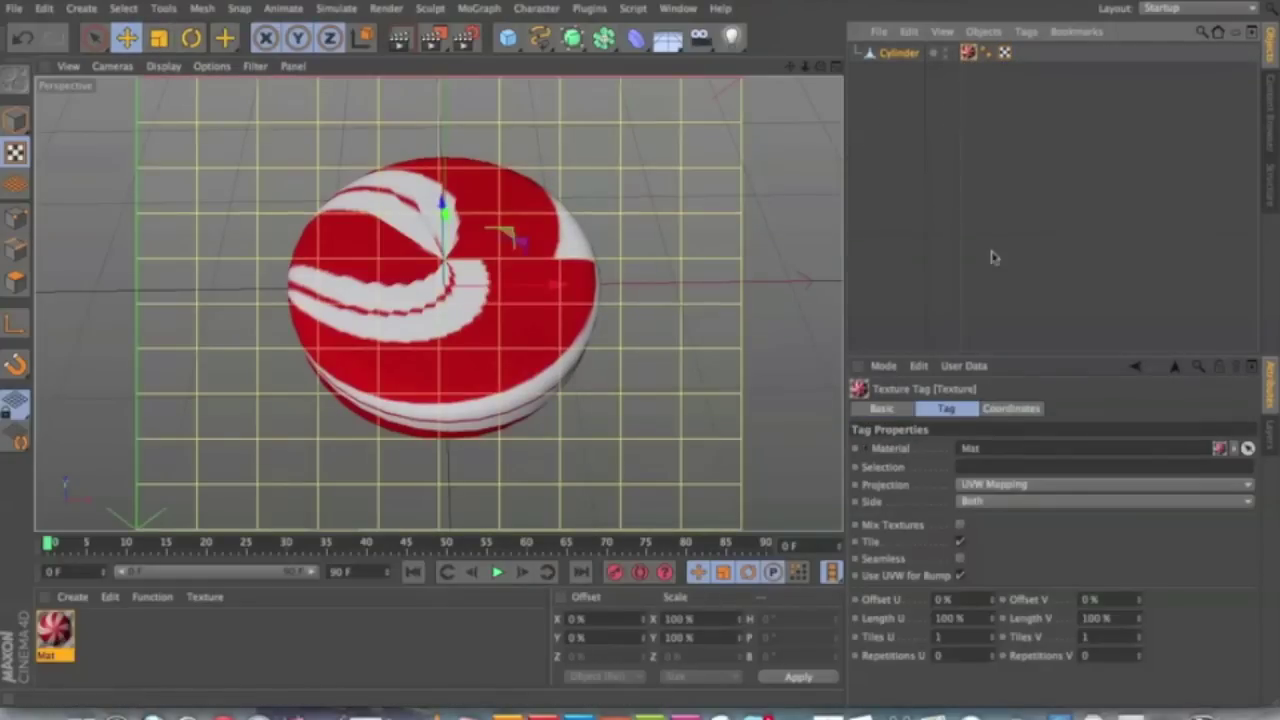
pyautogui.click(1017, 487)
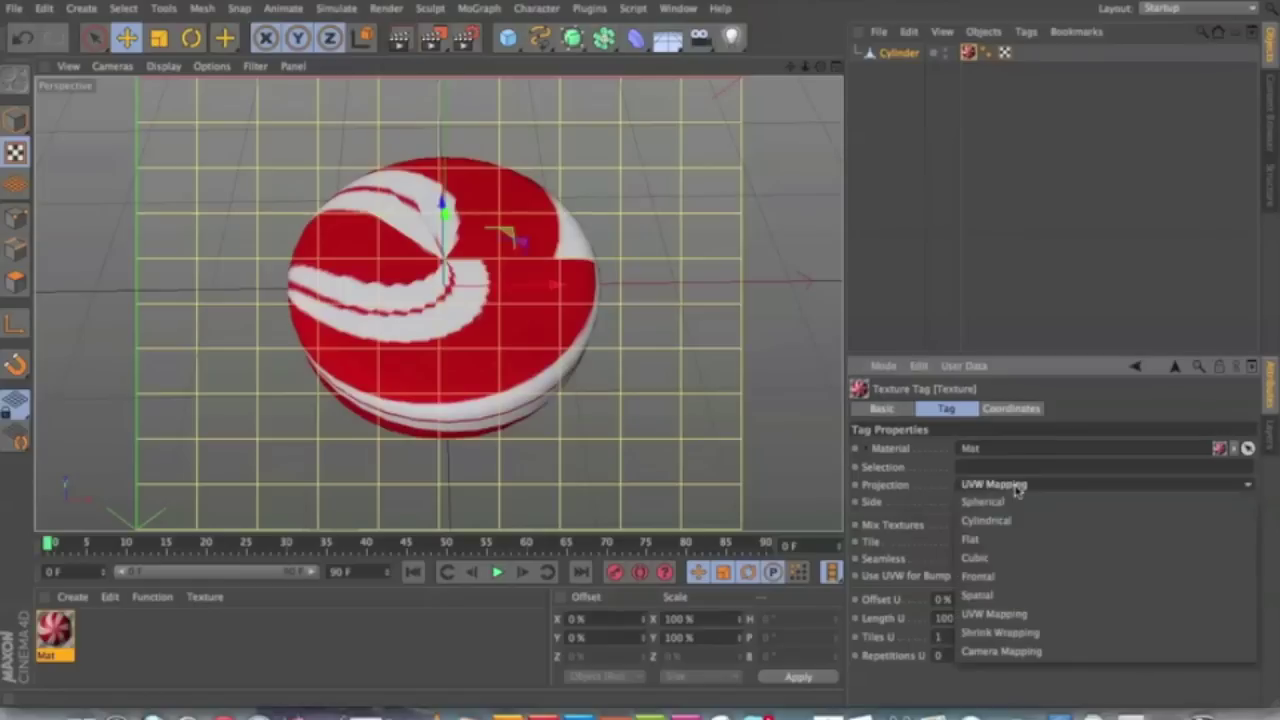
pyautogui.click(970, 541)
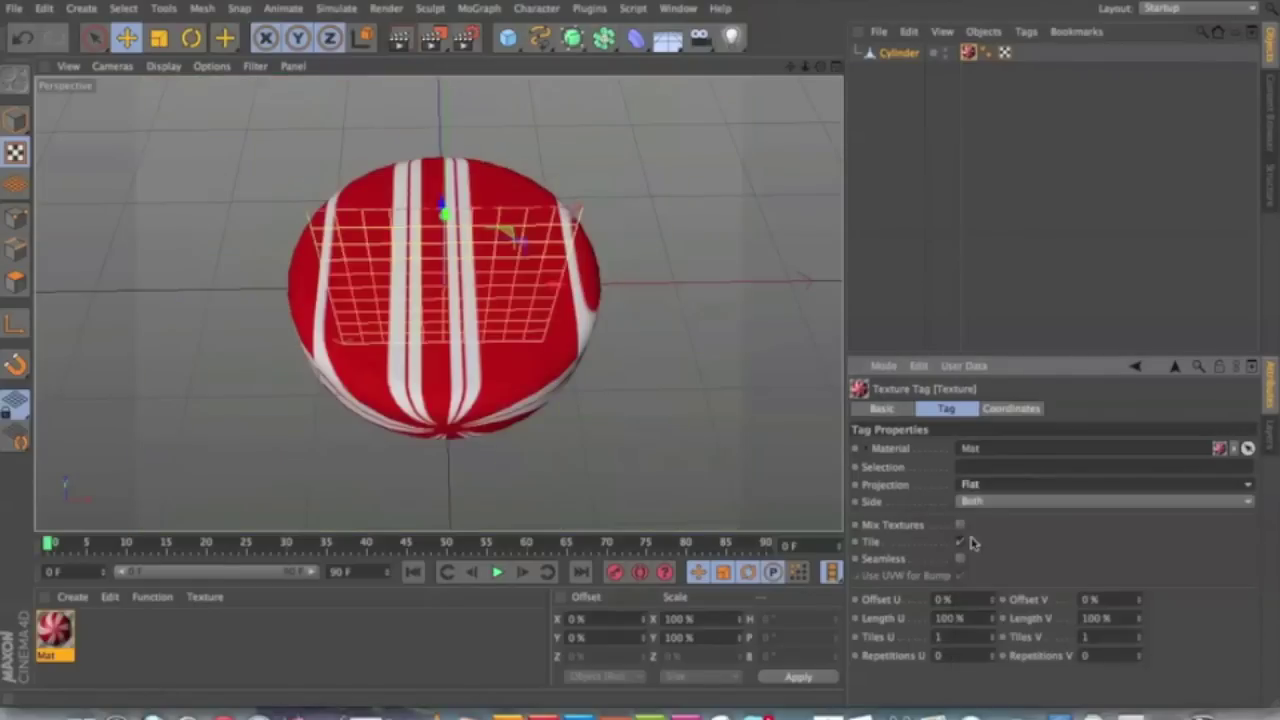
# Rotate the texture about -40° into a swirl, trying a scale and undoing it
pyautogui.click(190, 38)
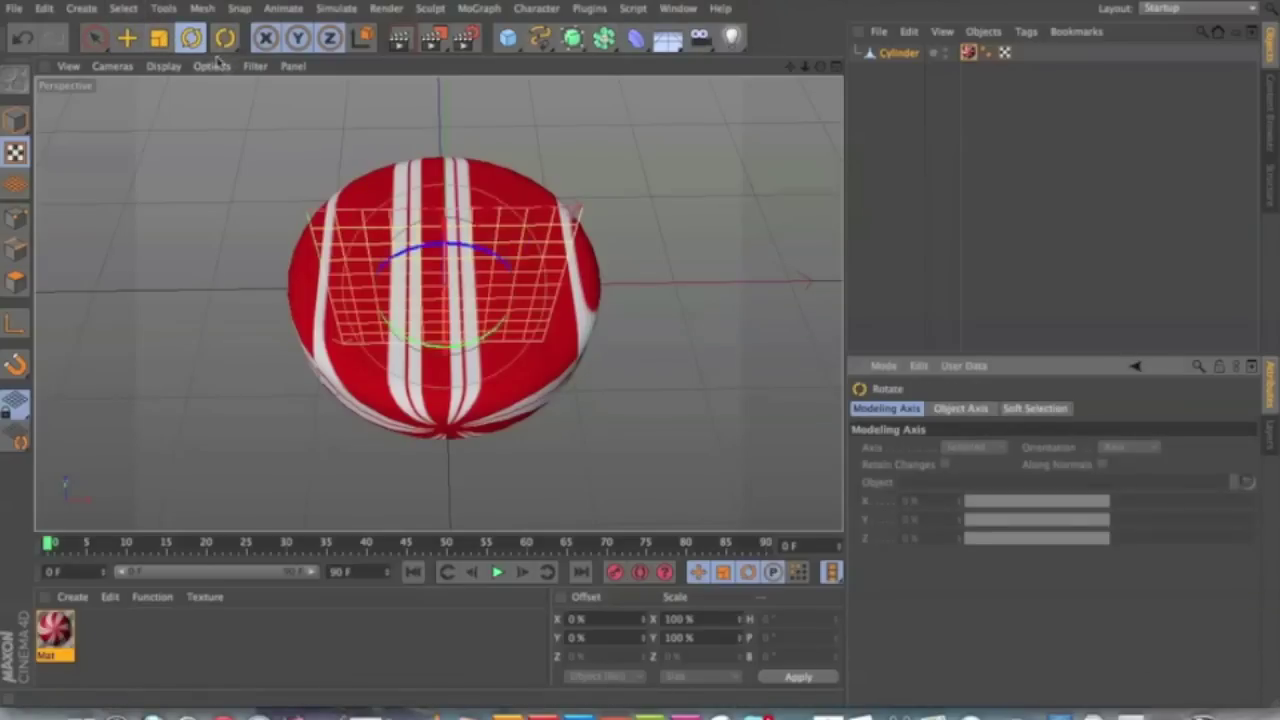
pyautogui.click(445, 272)
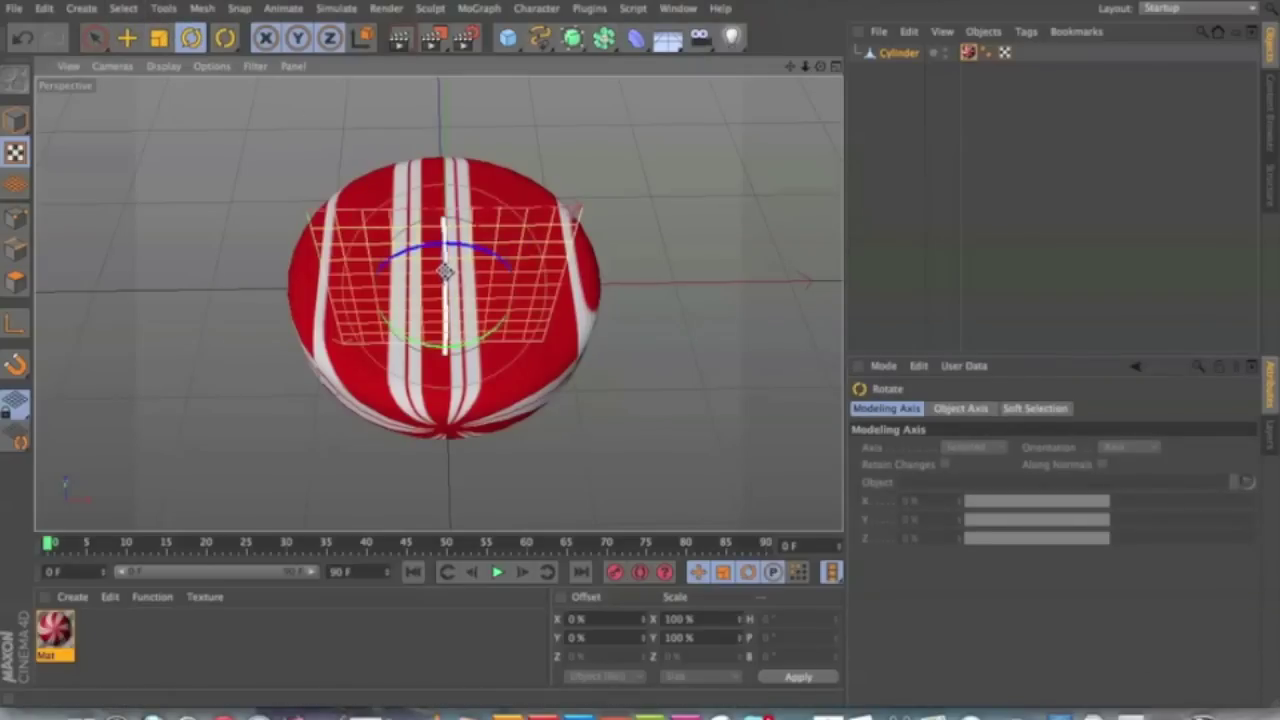
pyautogui.moveTo(445, 272); pyautogui.dragTo(437, 84)
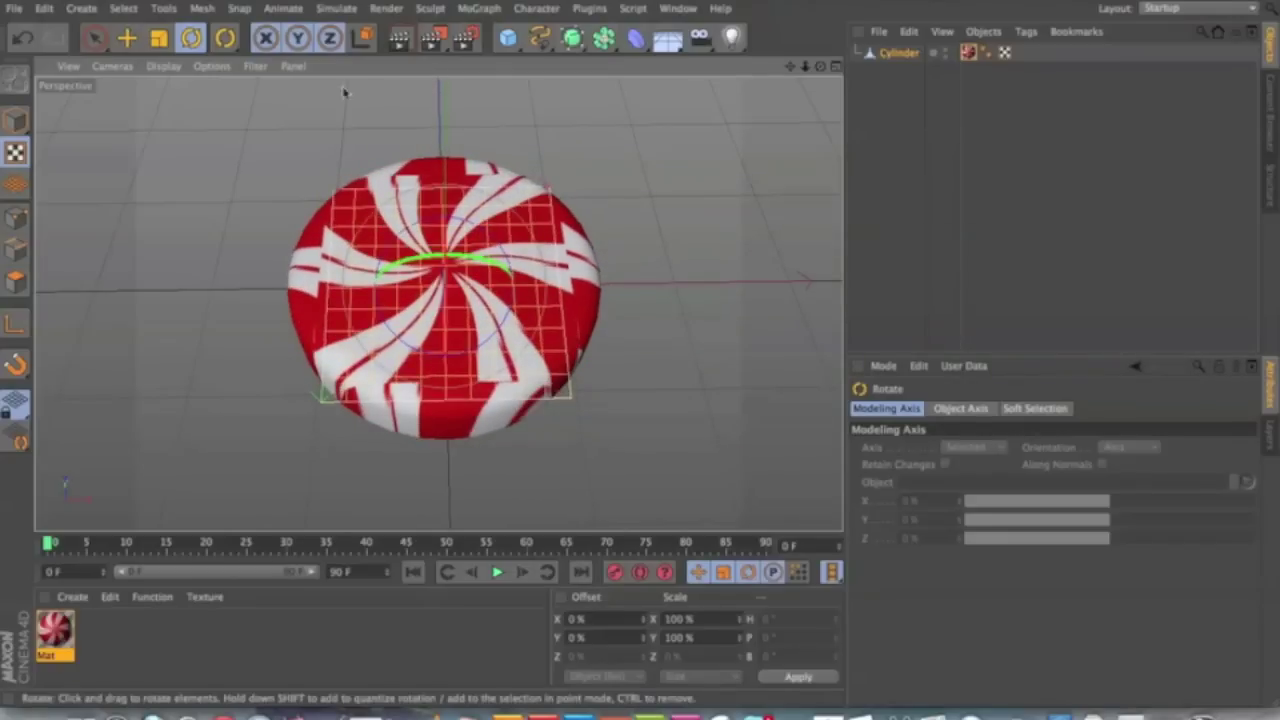
pyautogui.press('t')
pyautogui.moveTo(538, 248); pyautogui.dragTo(572, 212)
pyautogui.press('super+z')
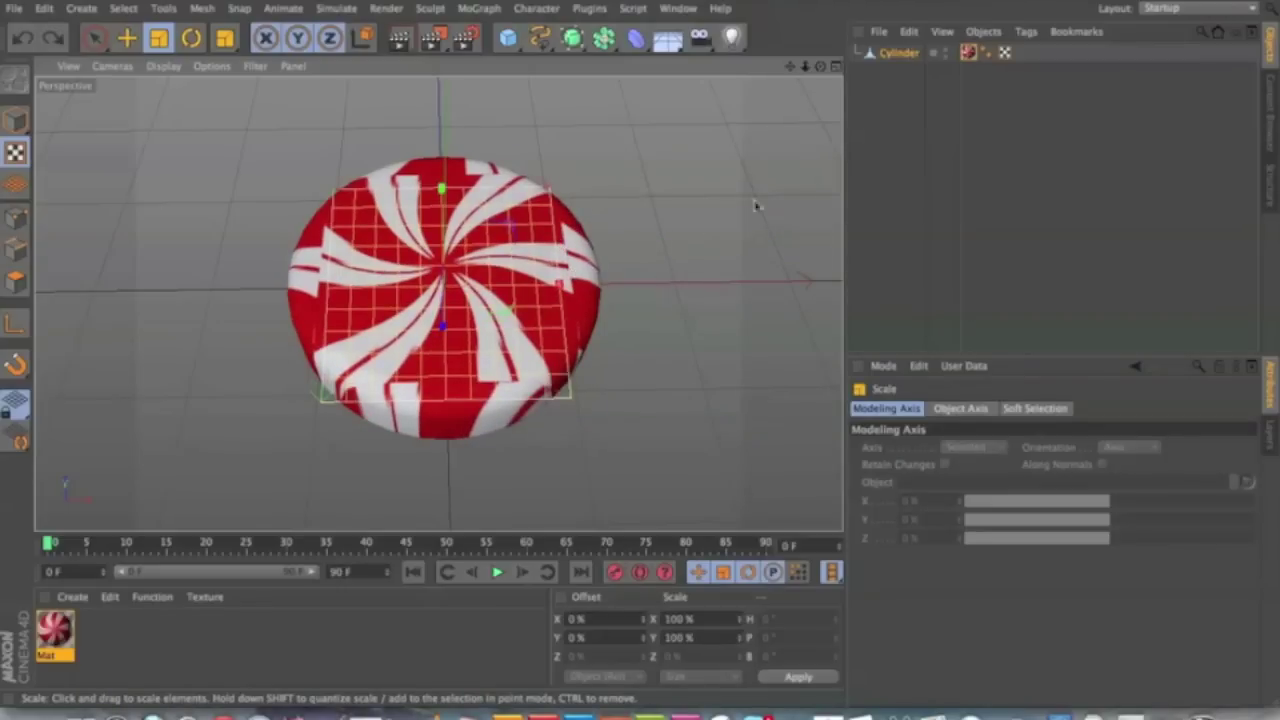
# Set the texture tag's Length U and Length V to 200%
pyautogui.click(968, 52)
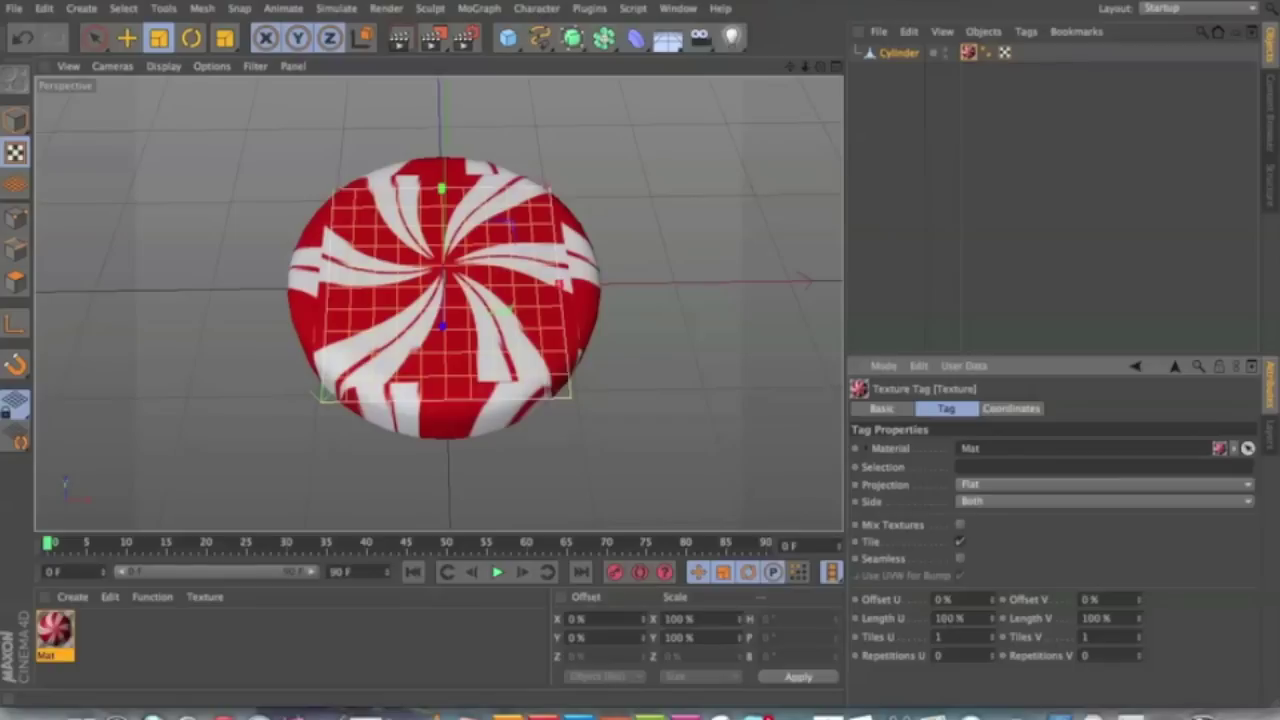
pyautogui.write('200')
pyautogui.press('Return')
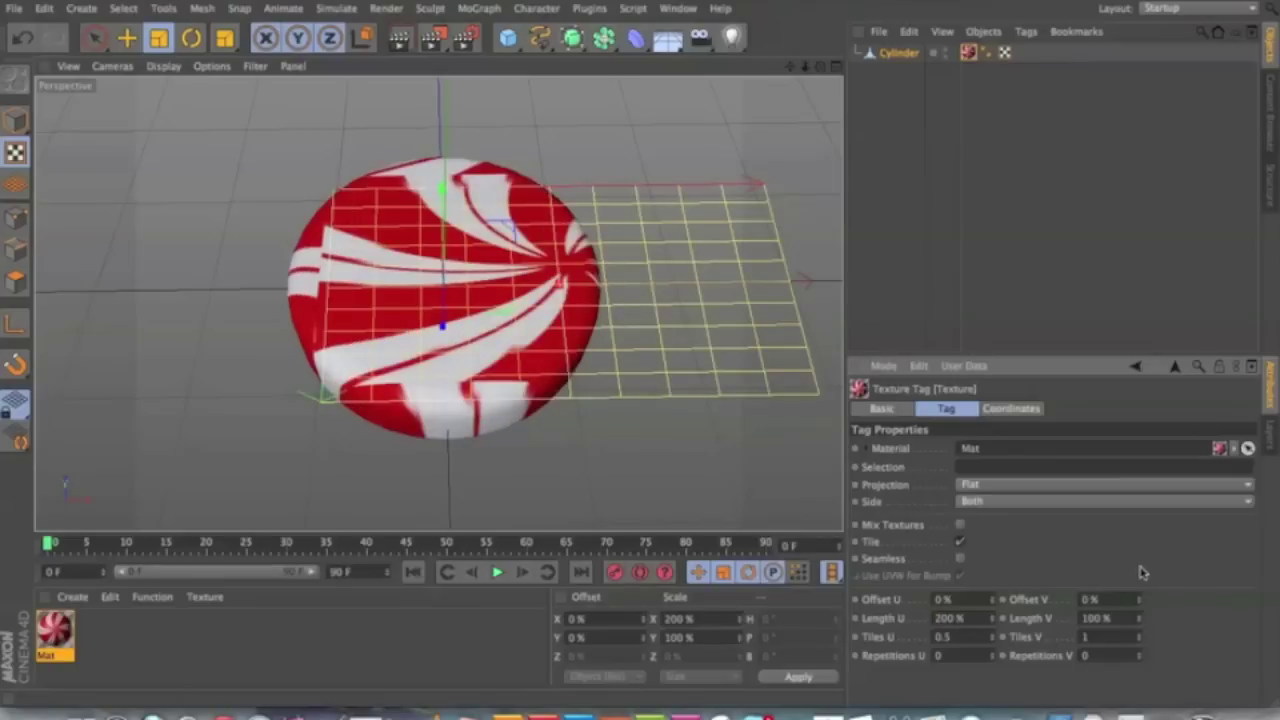
pyautogui.write('200')
pyautogui.press('Return')
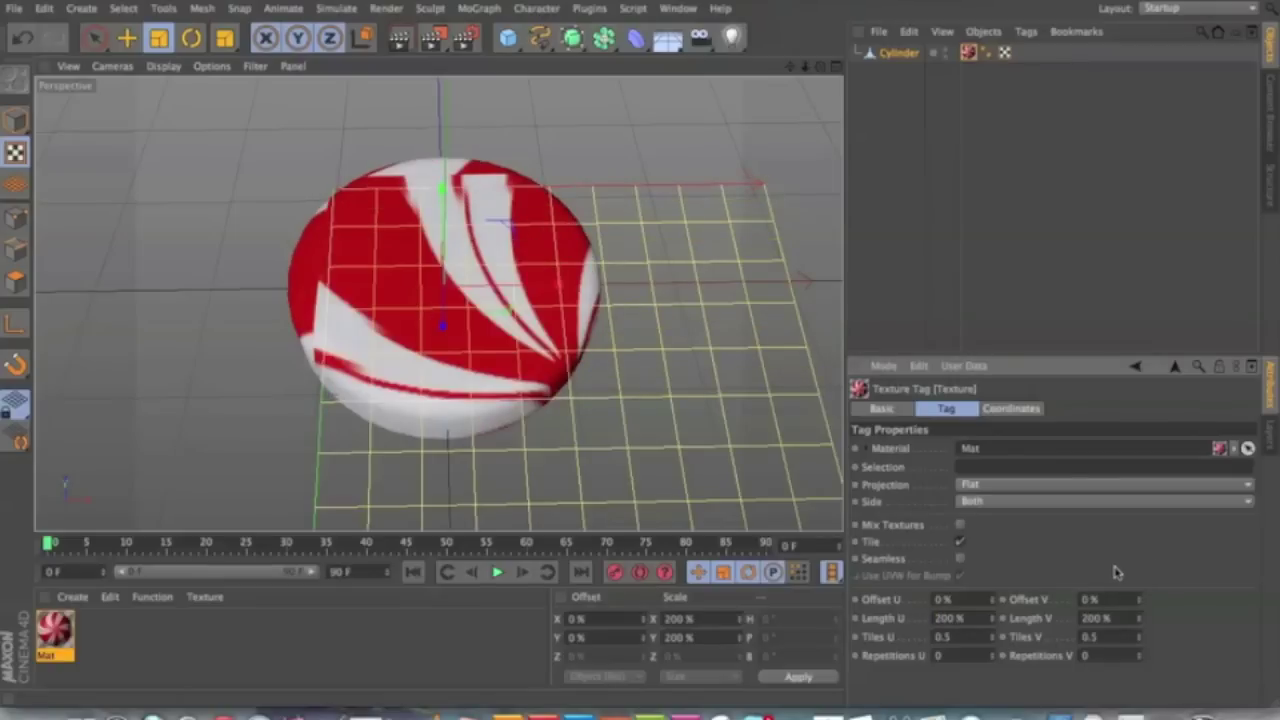
# Move the texture along X and Y to centre the swirl on the top face
pyautogui.click(126, 37)
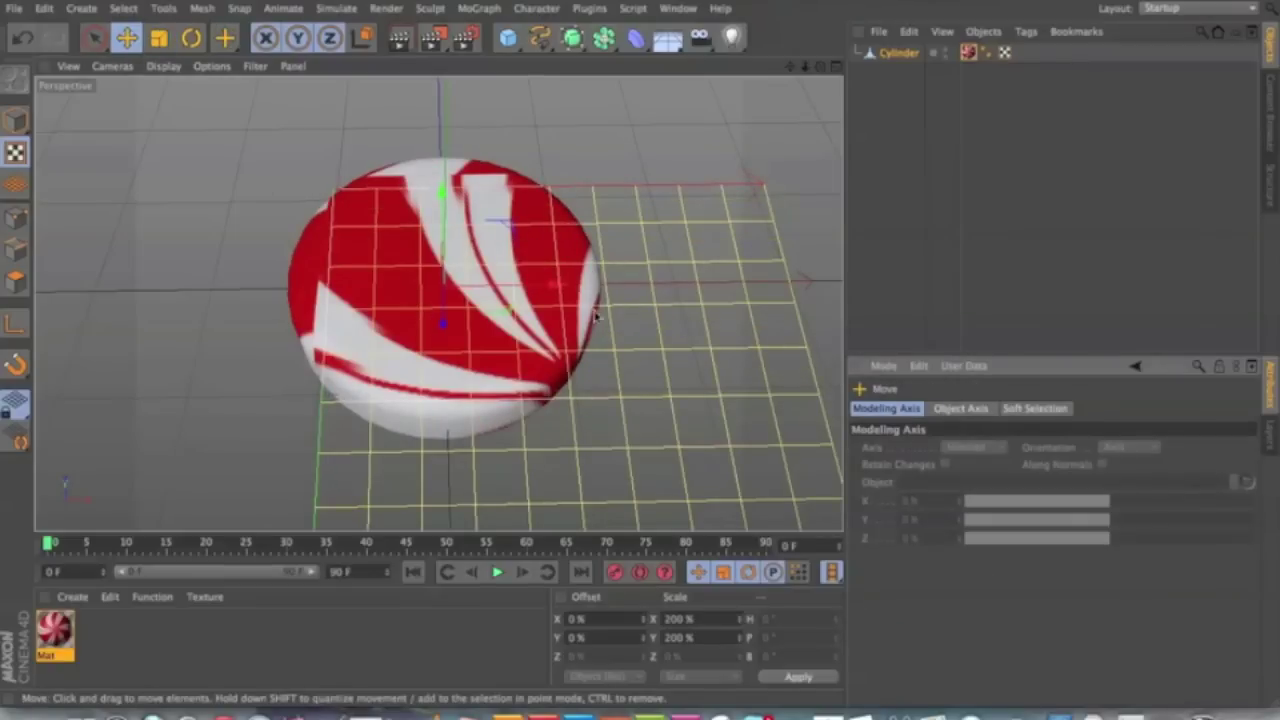
pyautogui.moveTo(555, 288); pyautogui.dragTo(455, 296)
pyautogui.moveTo(441, 190); pyautogui.dragTo(437, 146)
pyautogui.moveTo(555, 288); pyautogui.dragTo(512, 294)
pyautogui.moveTo(441, 192); pyautogui.dragTo(445, 163)
pyautogui.moveTo(554, 283); pyautogui.dragTo(557, 289)
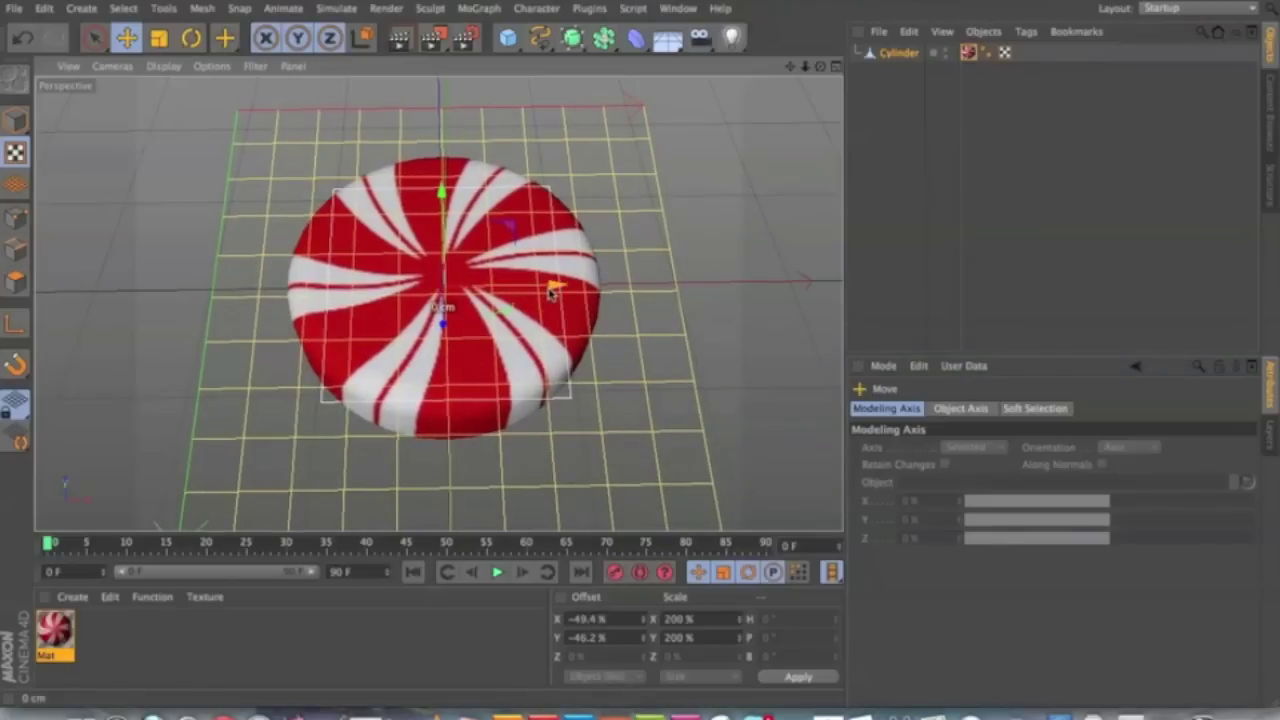
pyautogui.moveTo(455, 193); pyautogui.dragTo(452, 199)
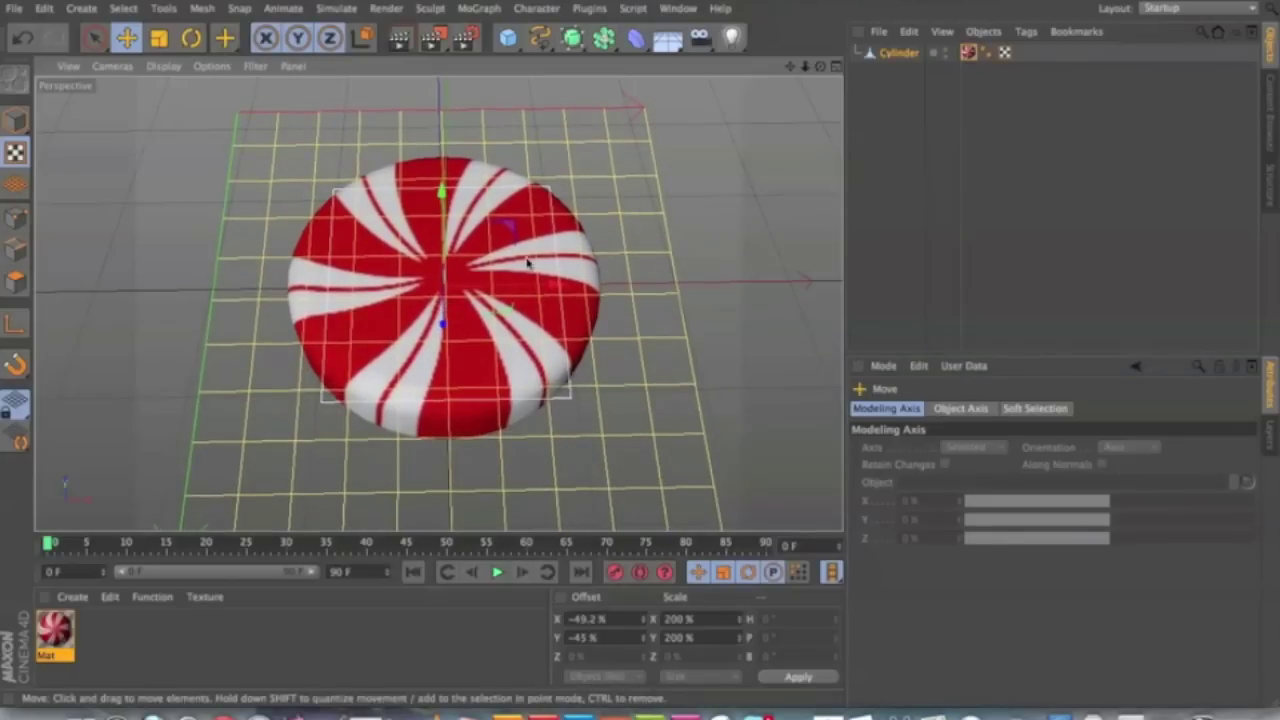
pyautogui.click(992, 167)
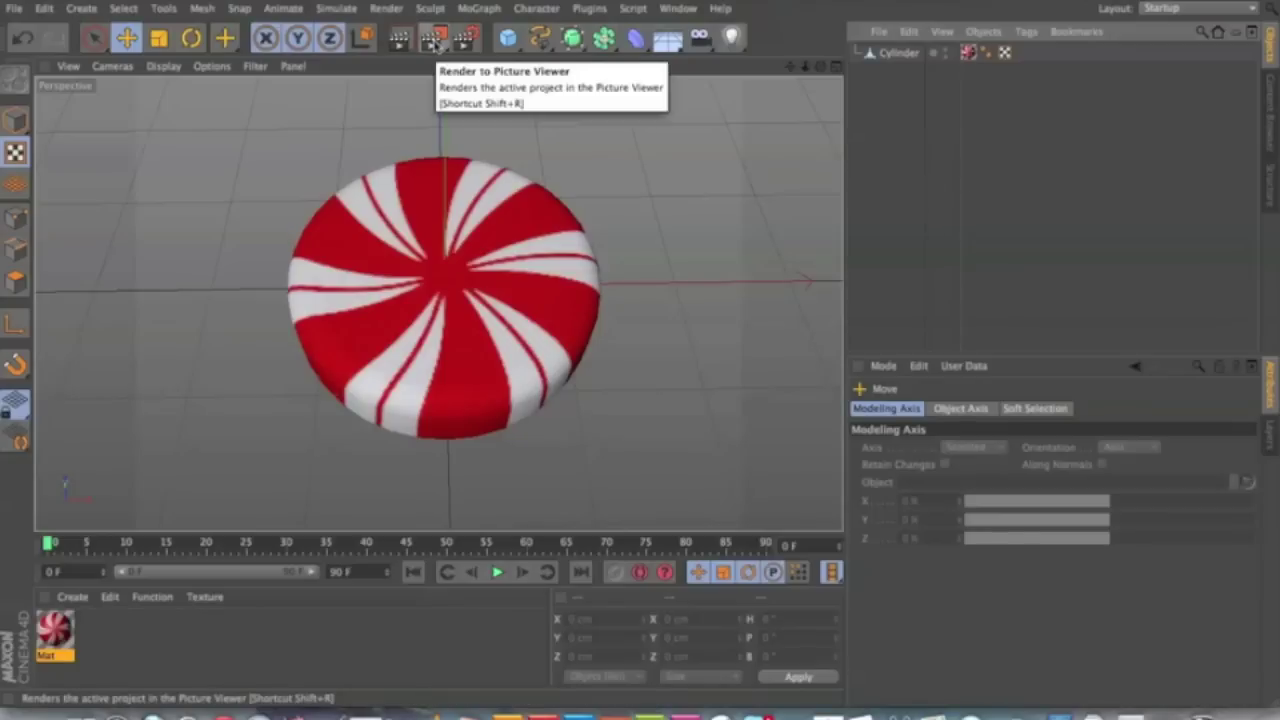
pyautogui.click(435, 42)
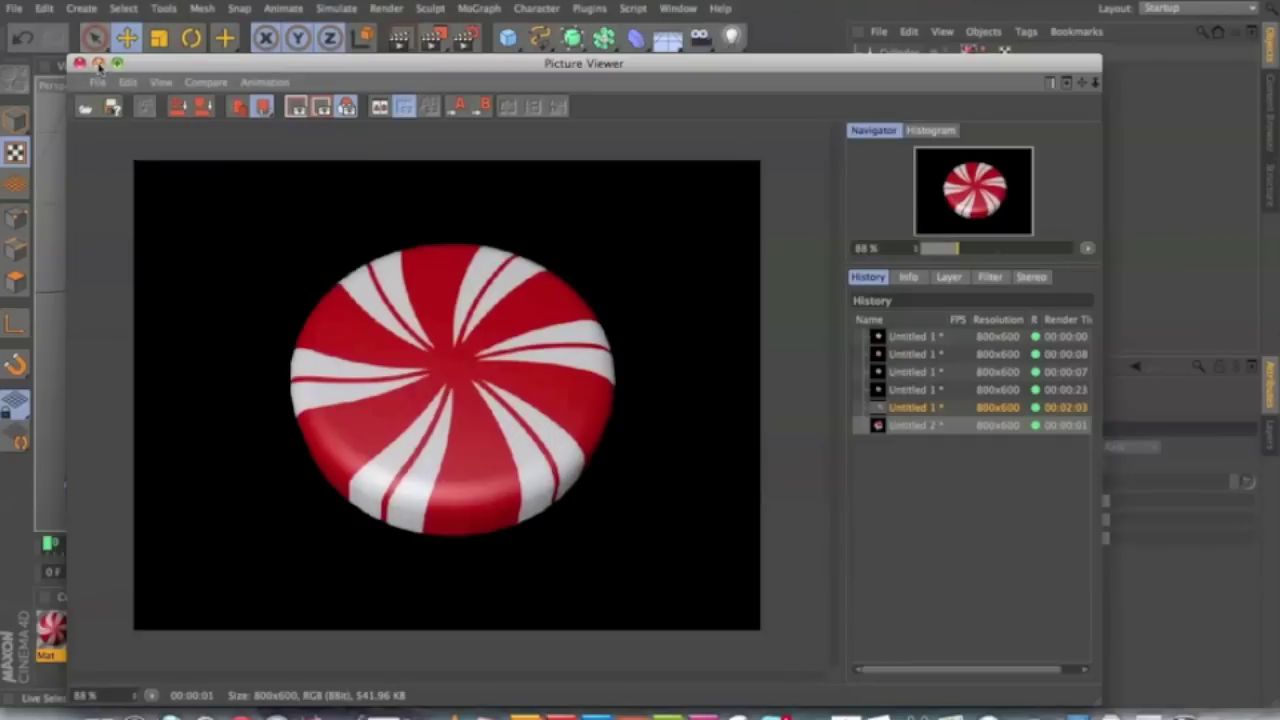
pyautogui.click(98, 63)
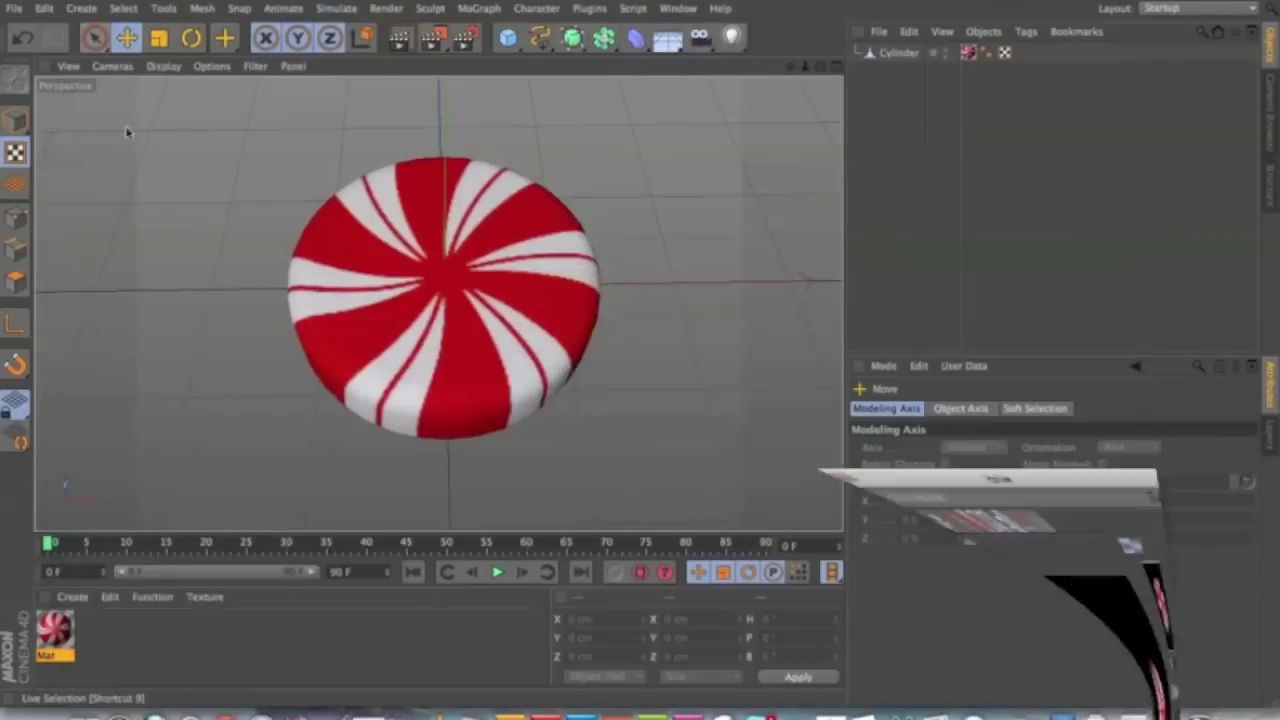
# Enable Mat's transparency using the candy.psd bitmap with White Point set to 0
pyautogui.doubleClick(56, 632)
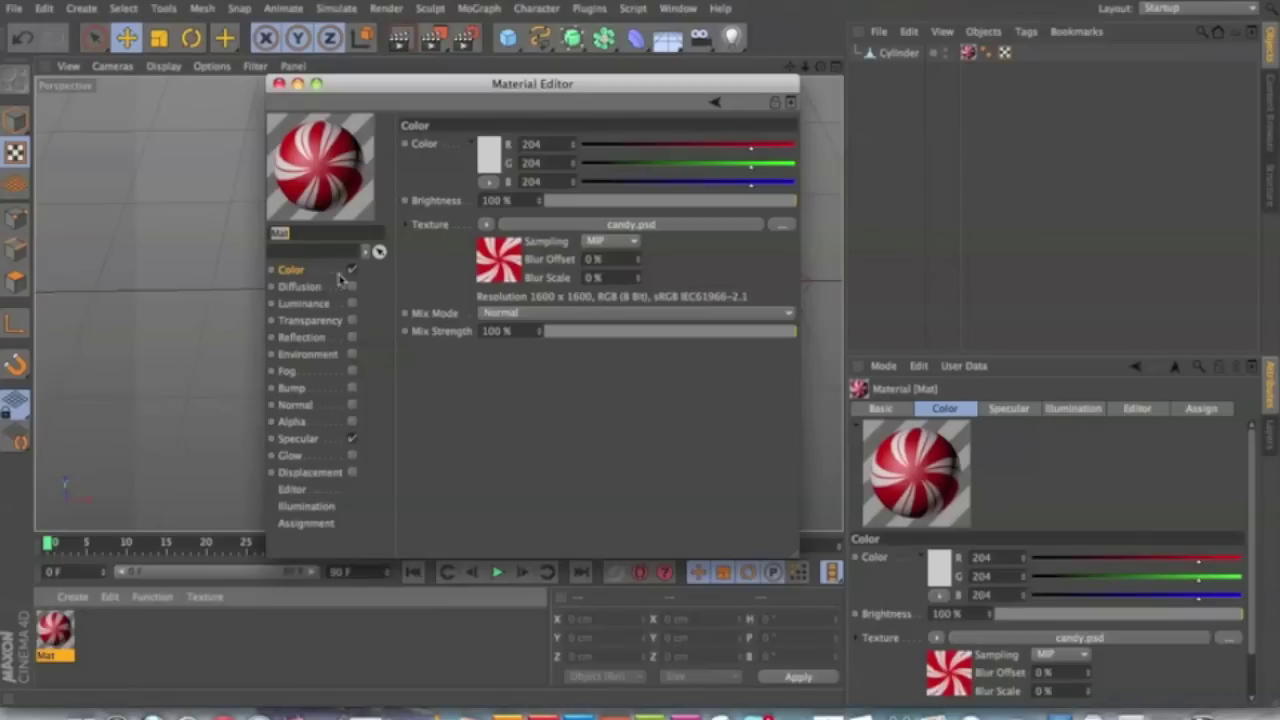
pyautogui.click(318, 321)
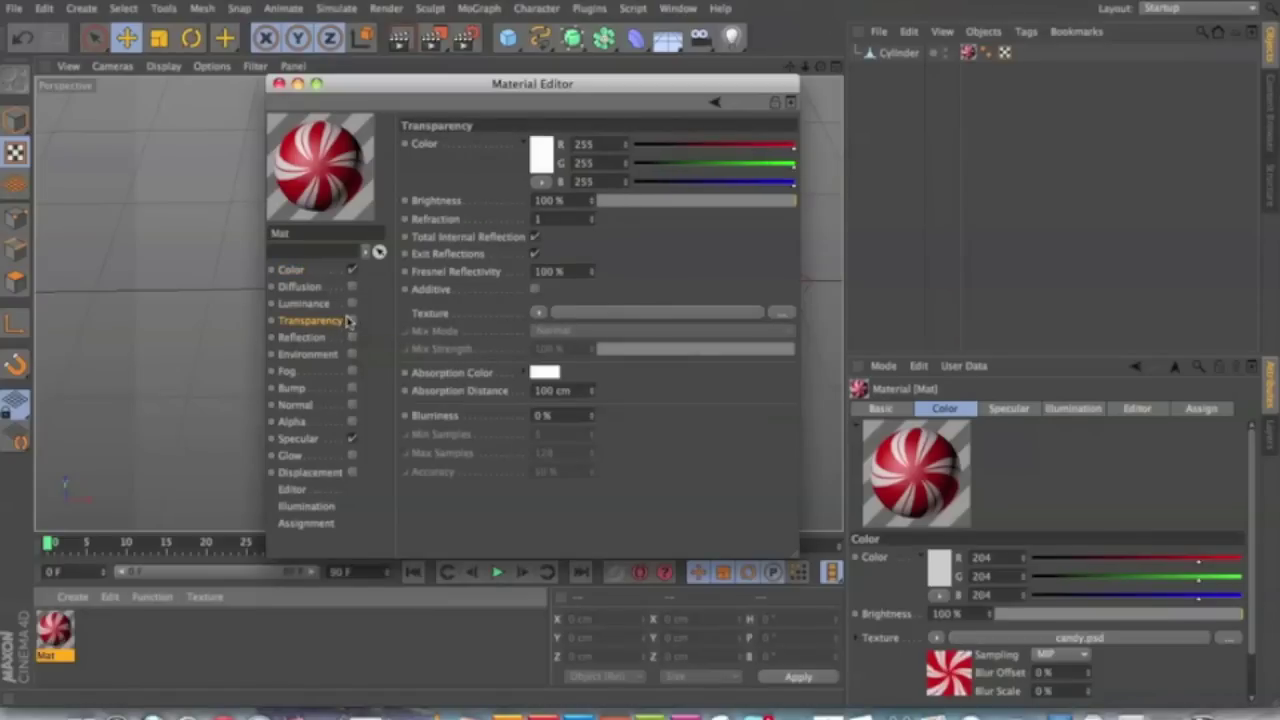
pyautogui.click(351, 321)
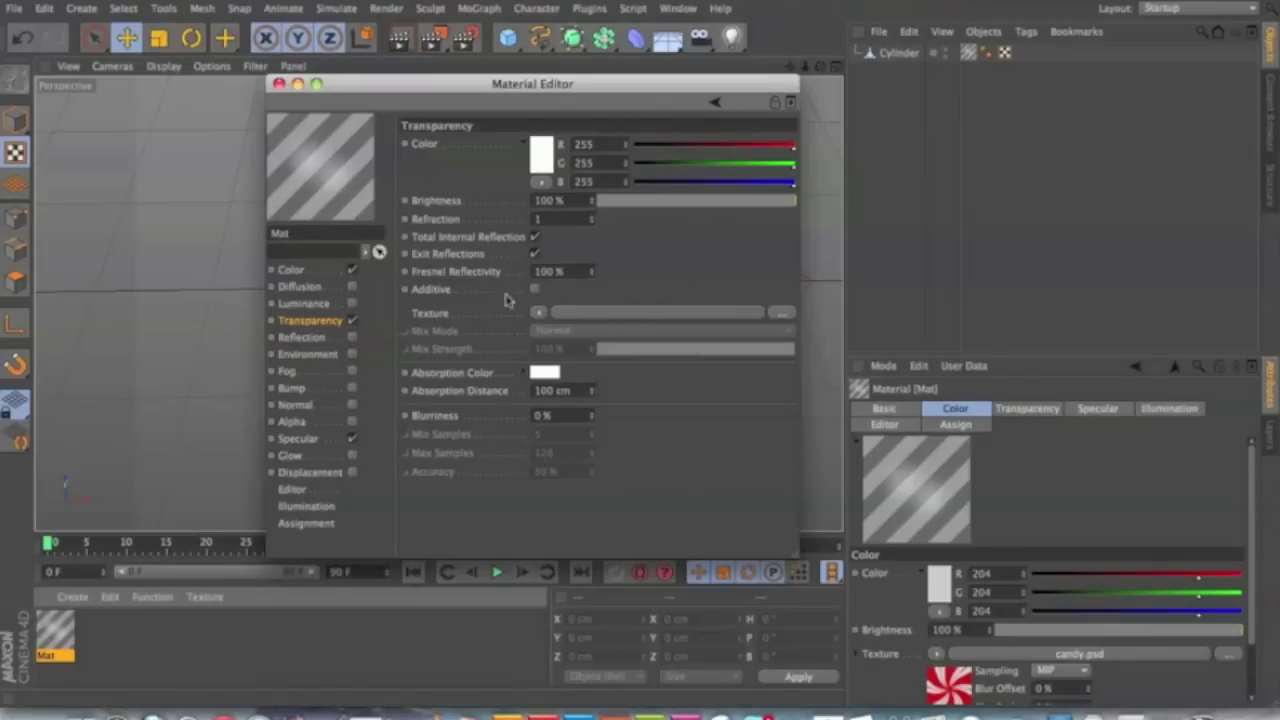
pyautogui.click(539, 314)
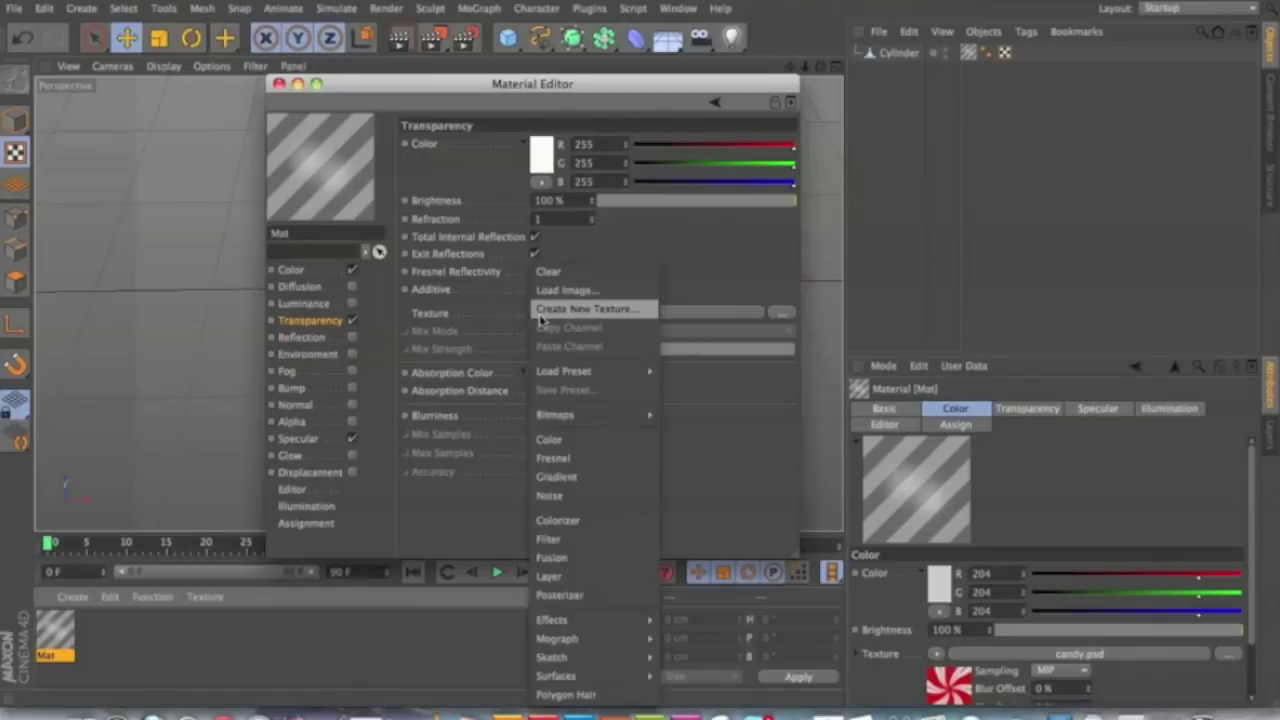
pyautogui.moveTo(589, 414)
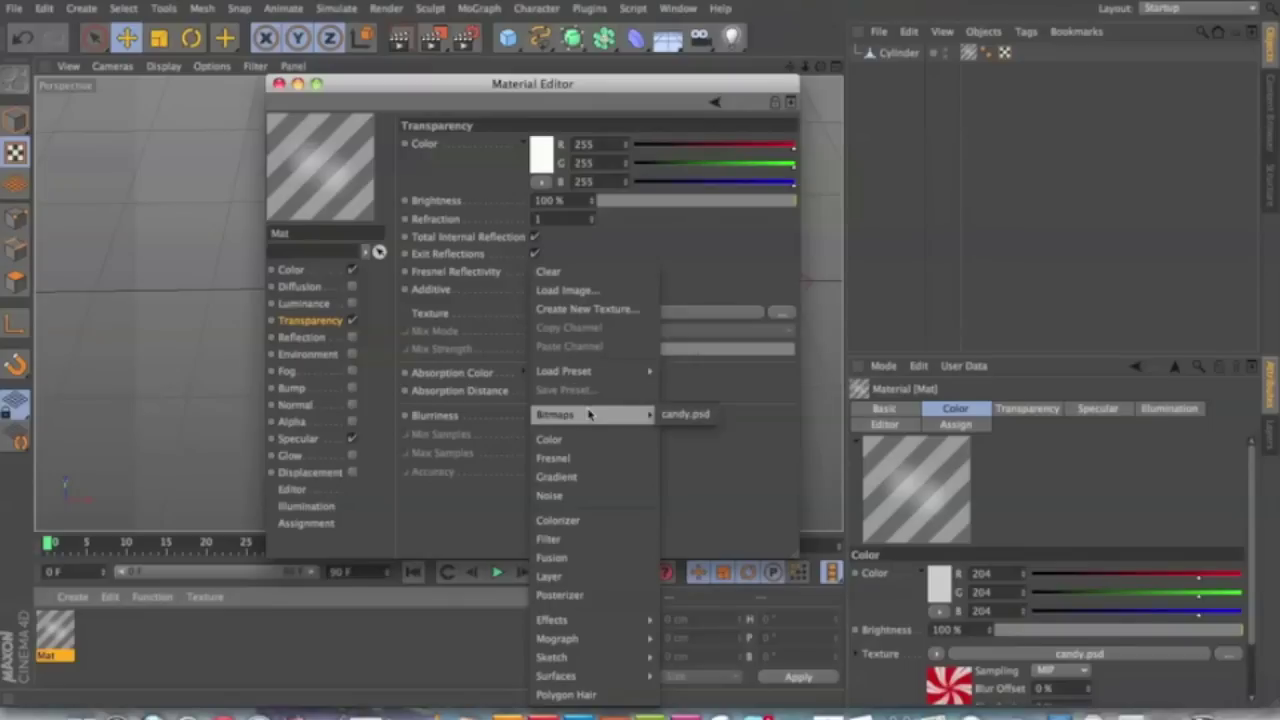
pyautogui.click(686, 414)
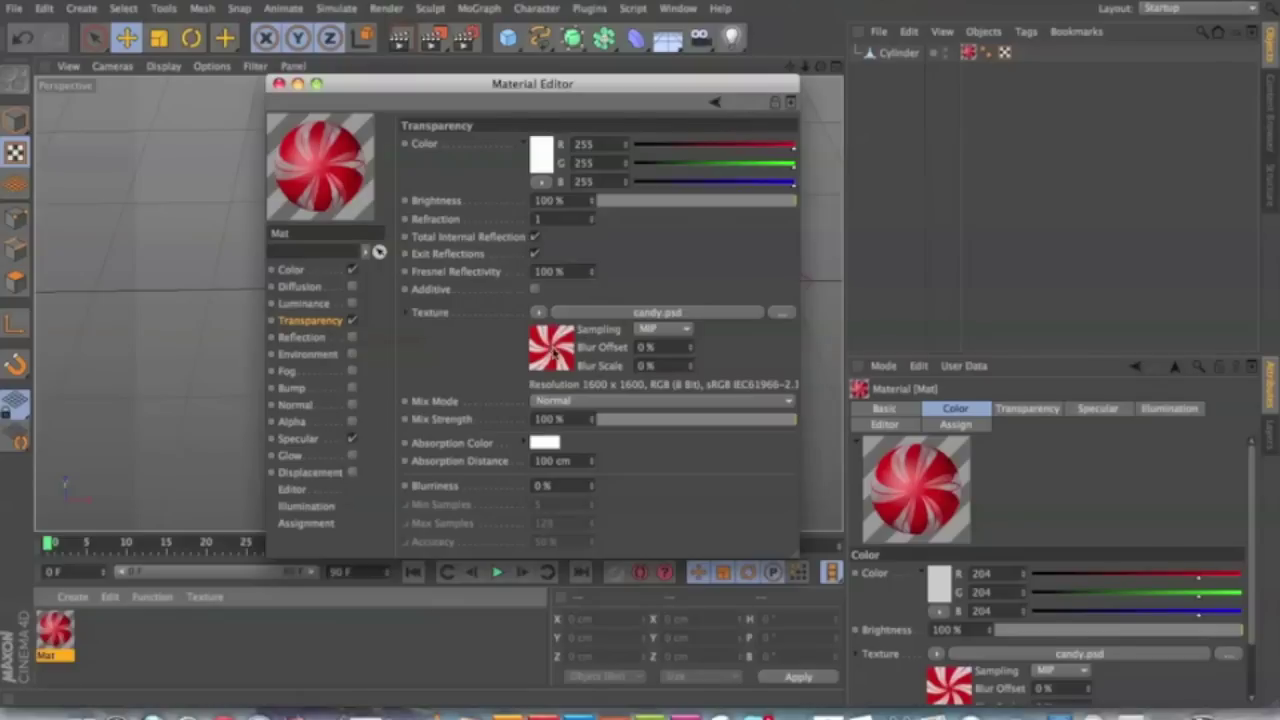
pyautogui.click(553, 353)
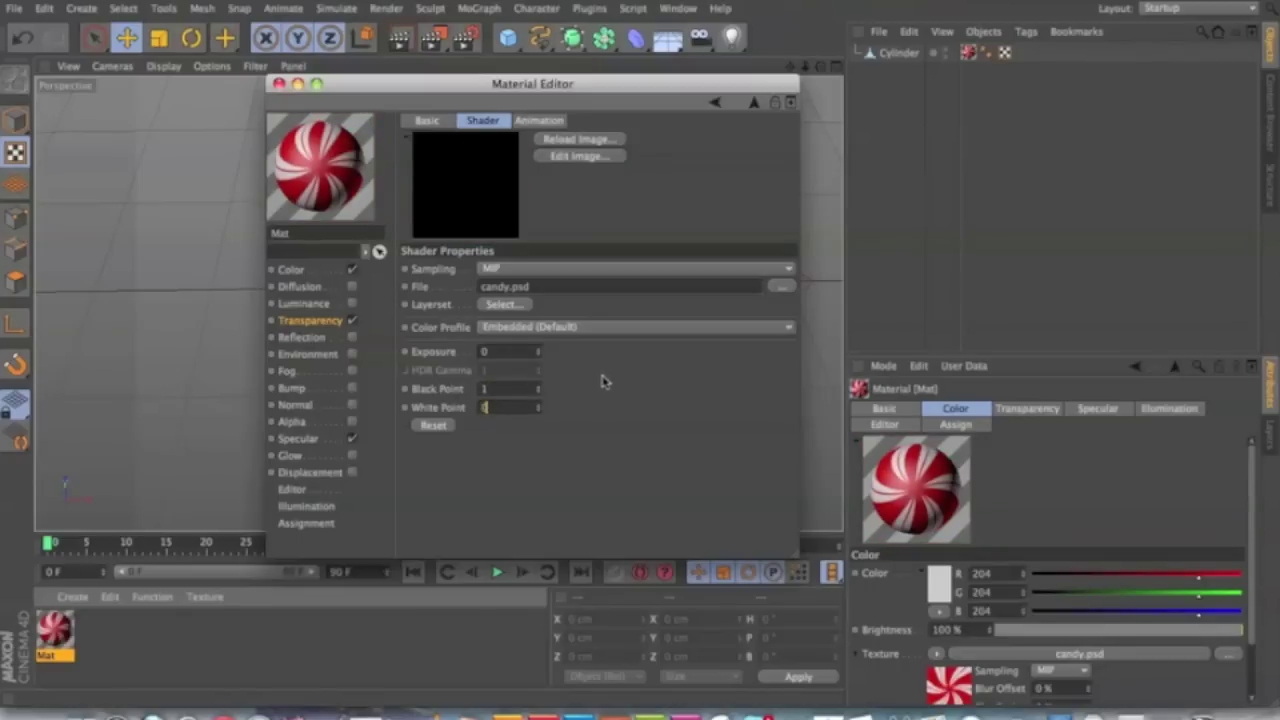
pyautogui.press('Return')
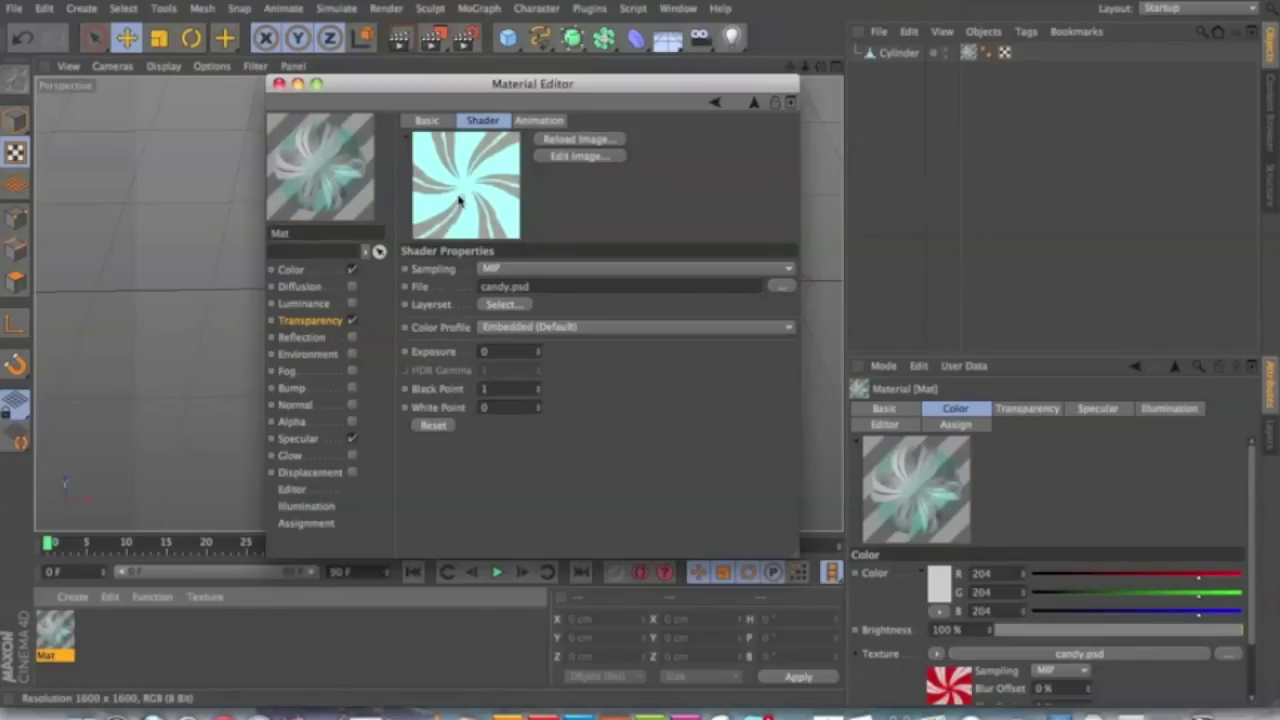
pyautogui.click(336, 321)
# Give the transparency a bright red absorption colour and a refraction index of 1.5
pyautogui.click(546, 442)
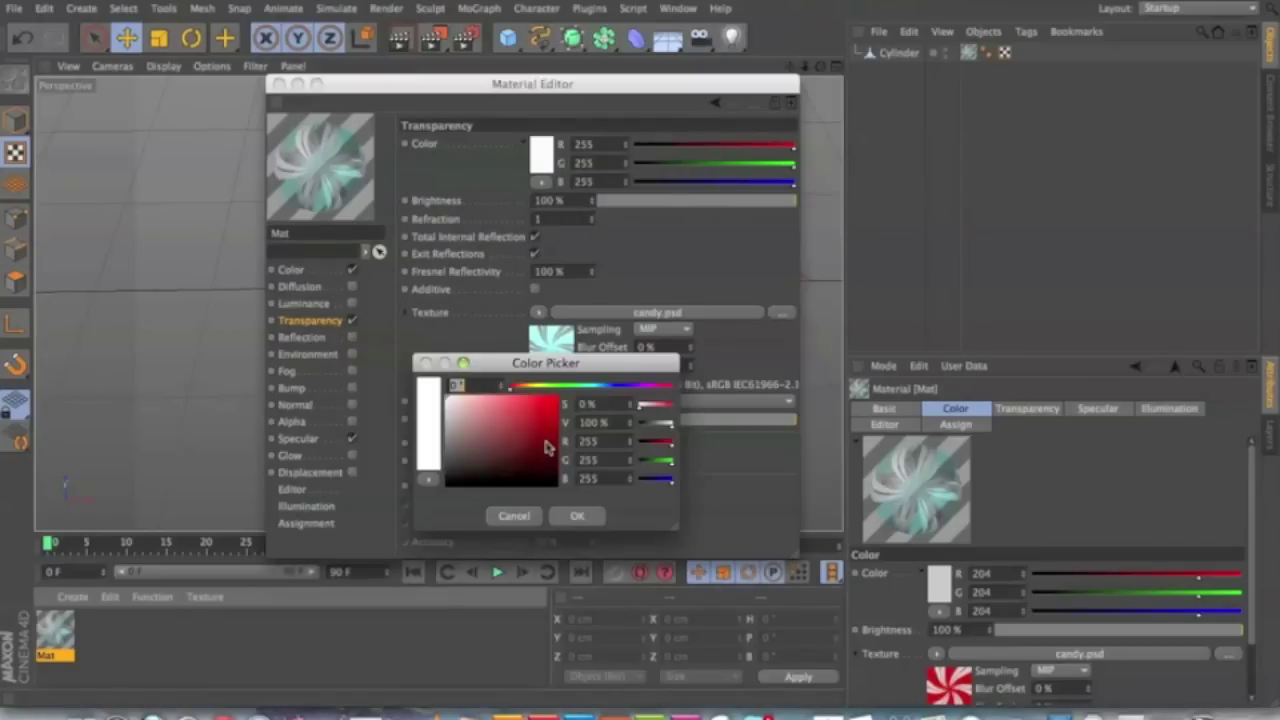
pyautogui.moveTo(540, 434); pyautogui.dragTo(540, 398)
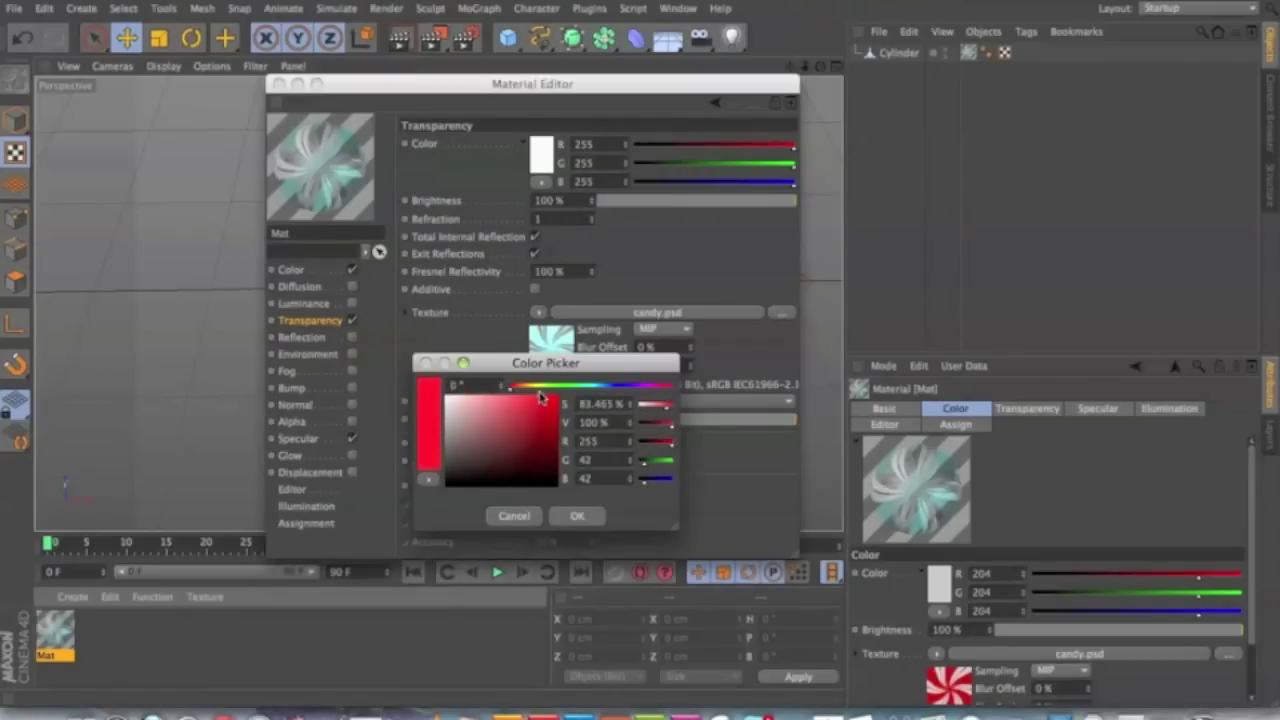
pyautogui.click(577, 516)
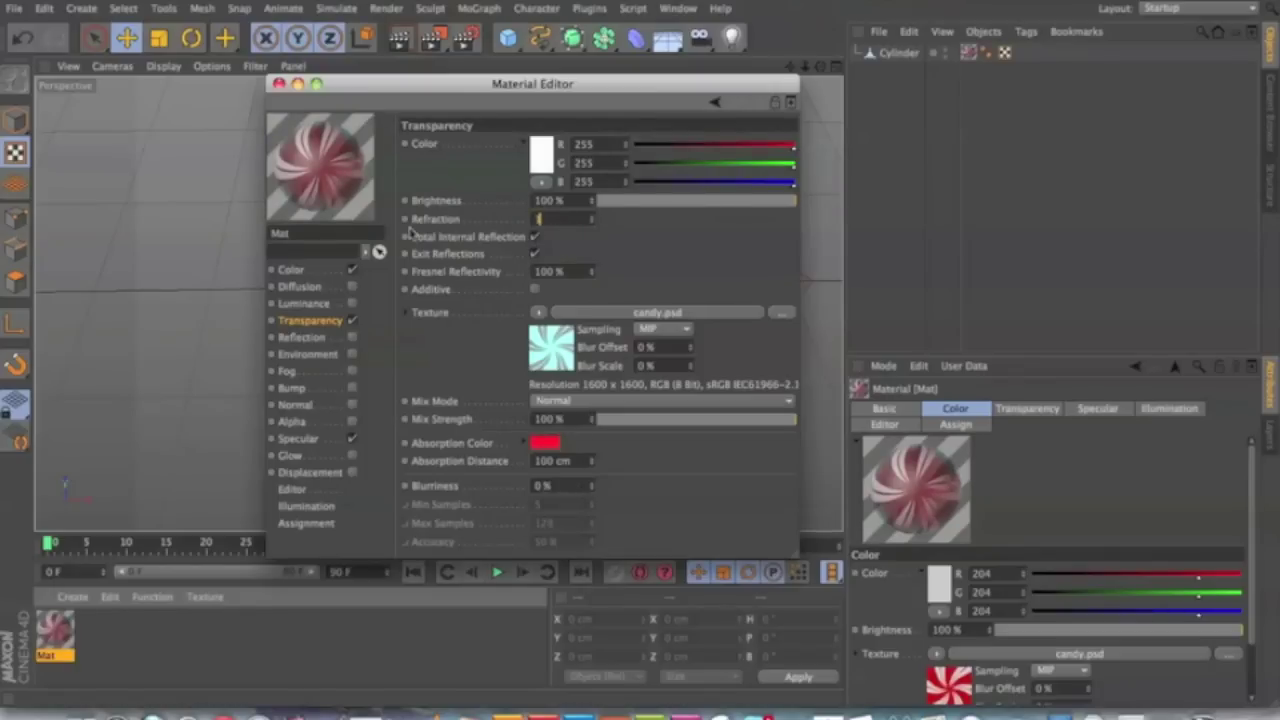
pyautogui.write('1.5')
pyautogui.press('Return')
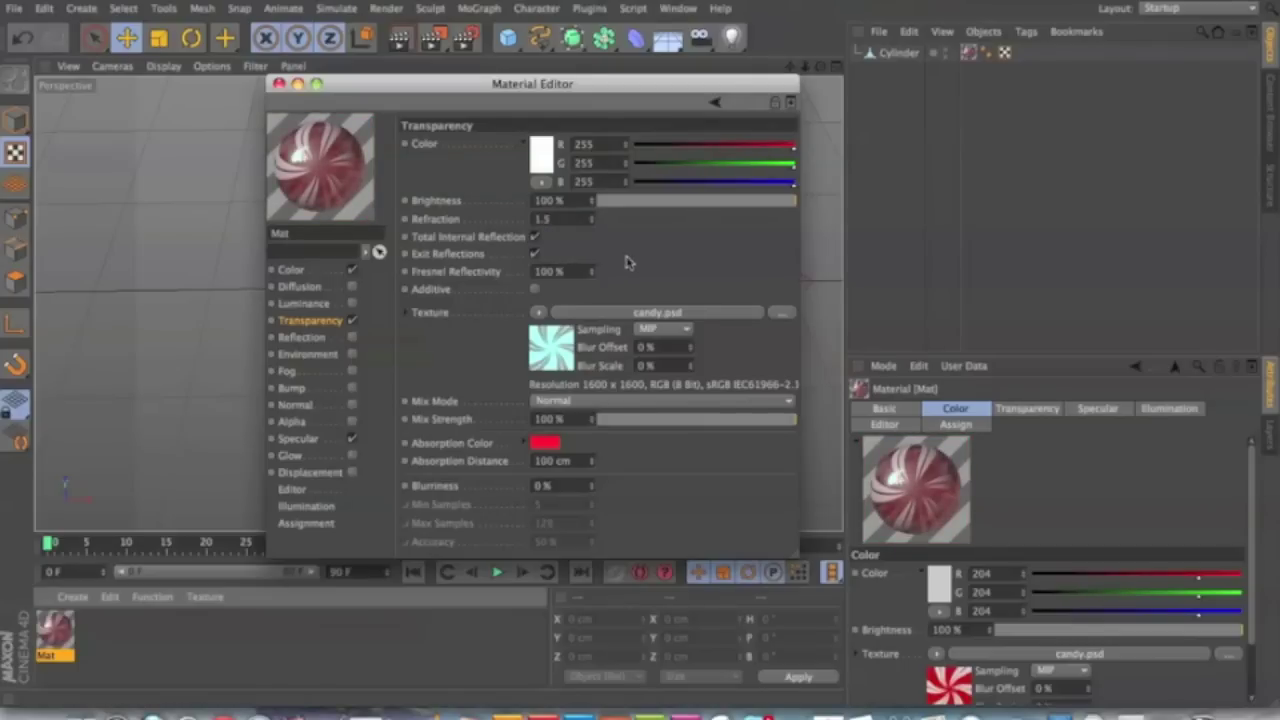
# Set transparency mix strength to 100%, absorption distance 10 cm and blur offset 9%
pyautogui.click(727, 420)
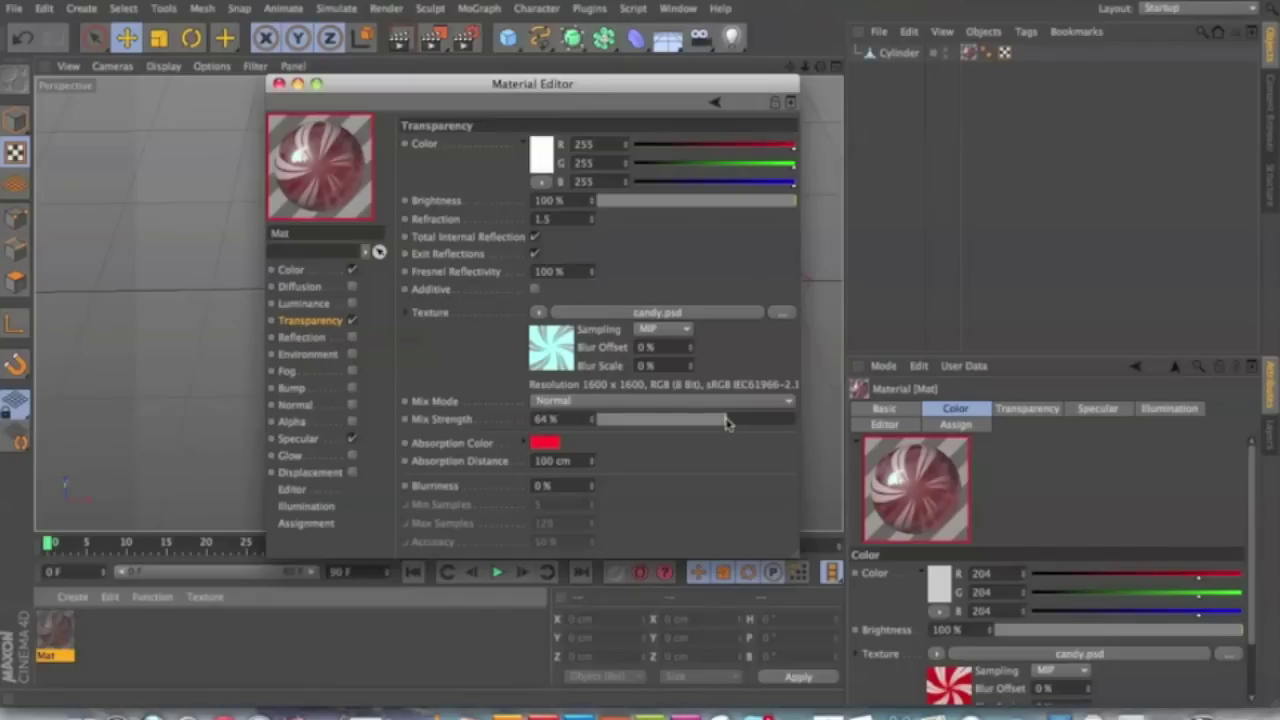
pyautogui.moveTo(727, 420); pyautogui.dragTo(787, 420)
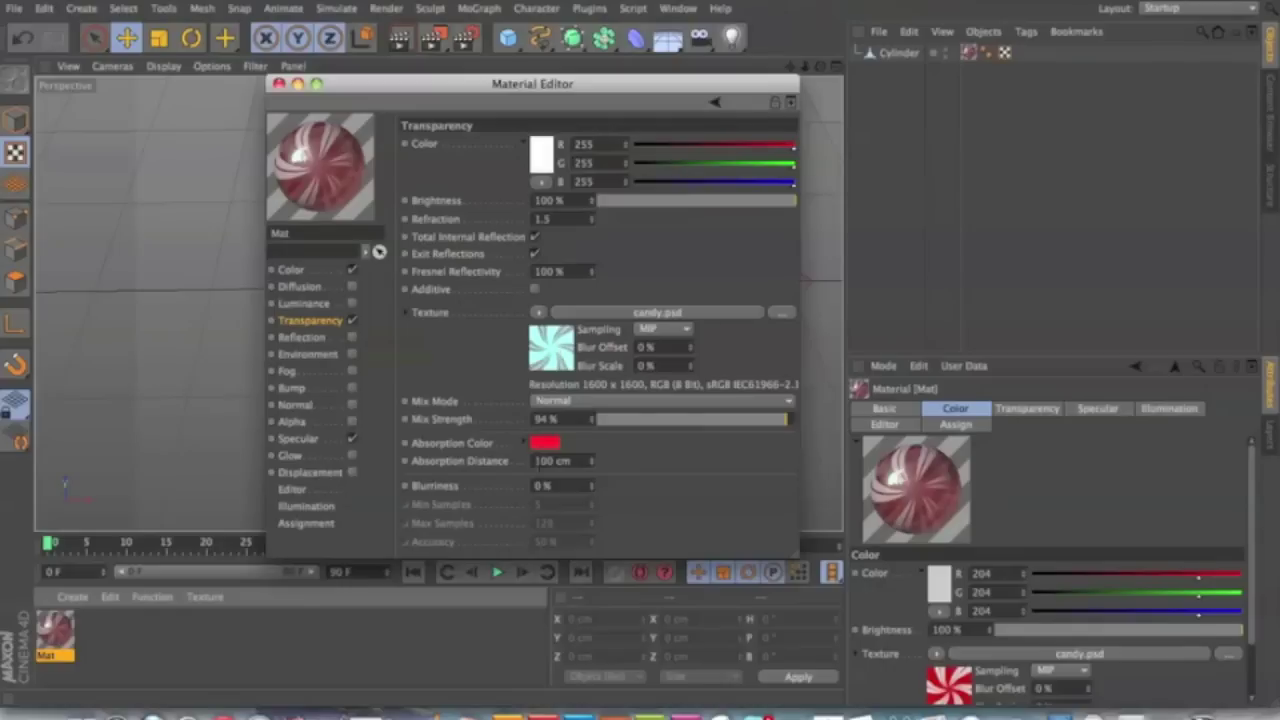
pyautogui.doubleClick(540, 460)
pyautogui.write('10')
pyautogui.press('Return')
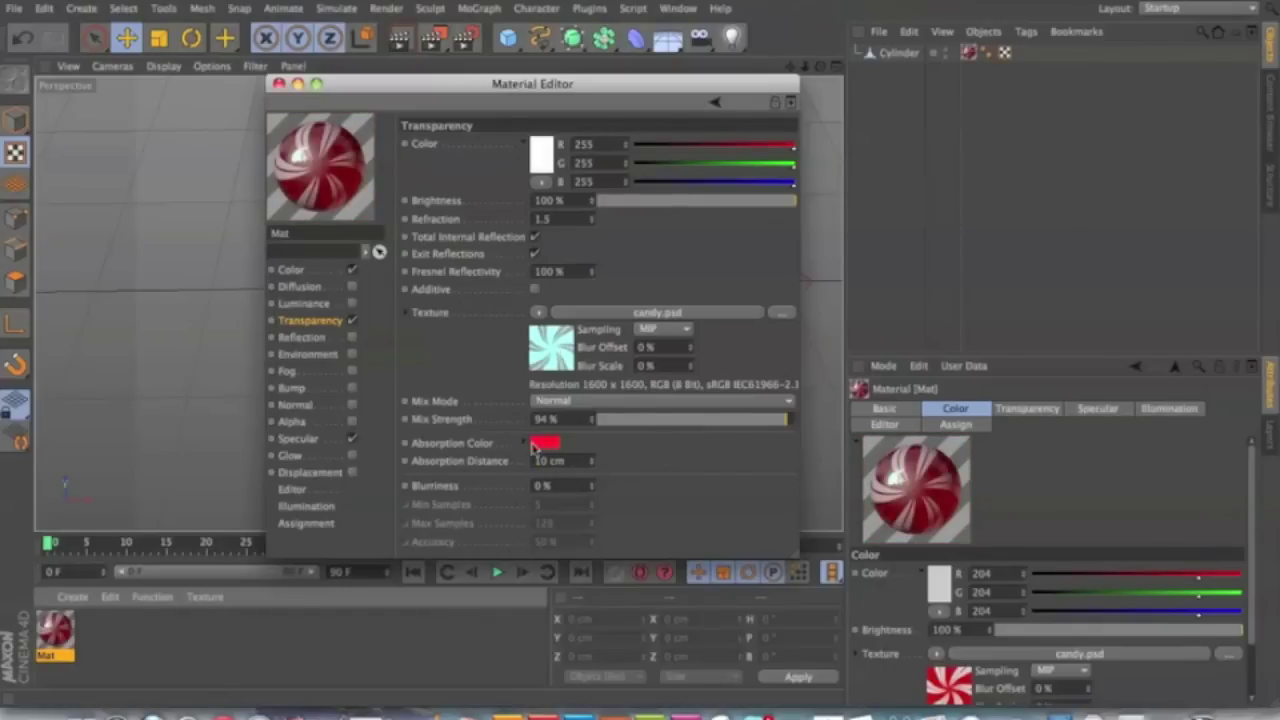
pyautogui.moveTo(789, 421); pyautogui.dragTo(802, 423)
pyautogui.write('9')
pyautogui.press('Return')
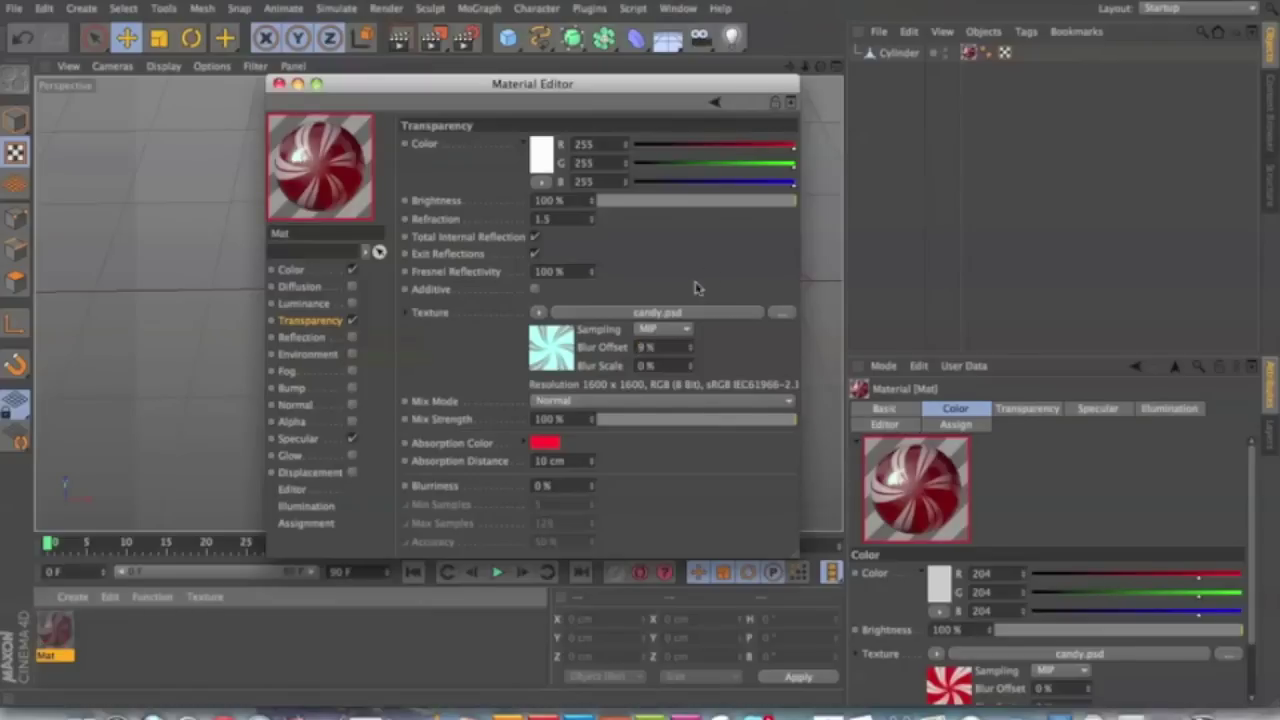
# Give the colour channel texture a 2% blur offset
pyautogui.click(322, 269)
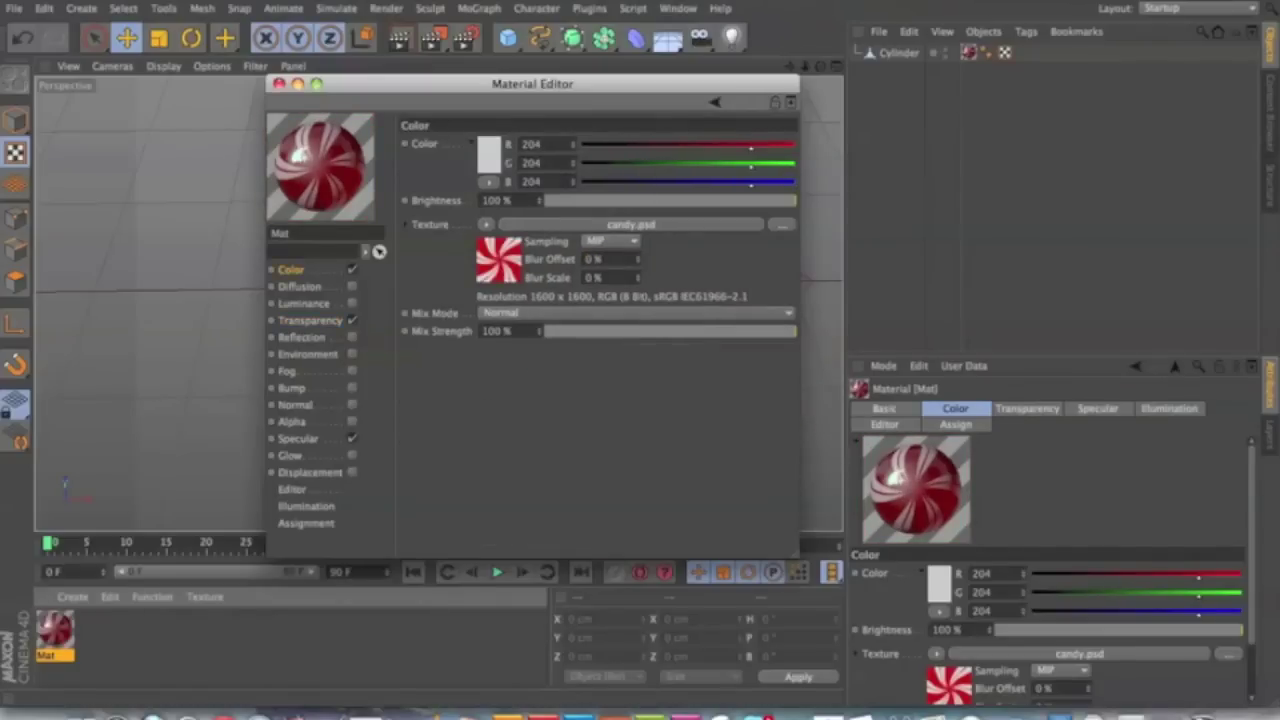
pyautogui.press('Return')
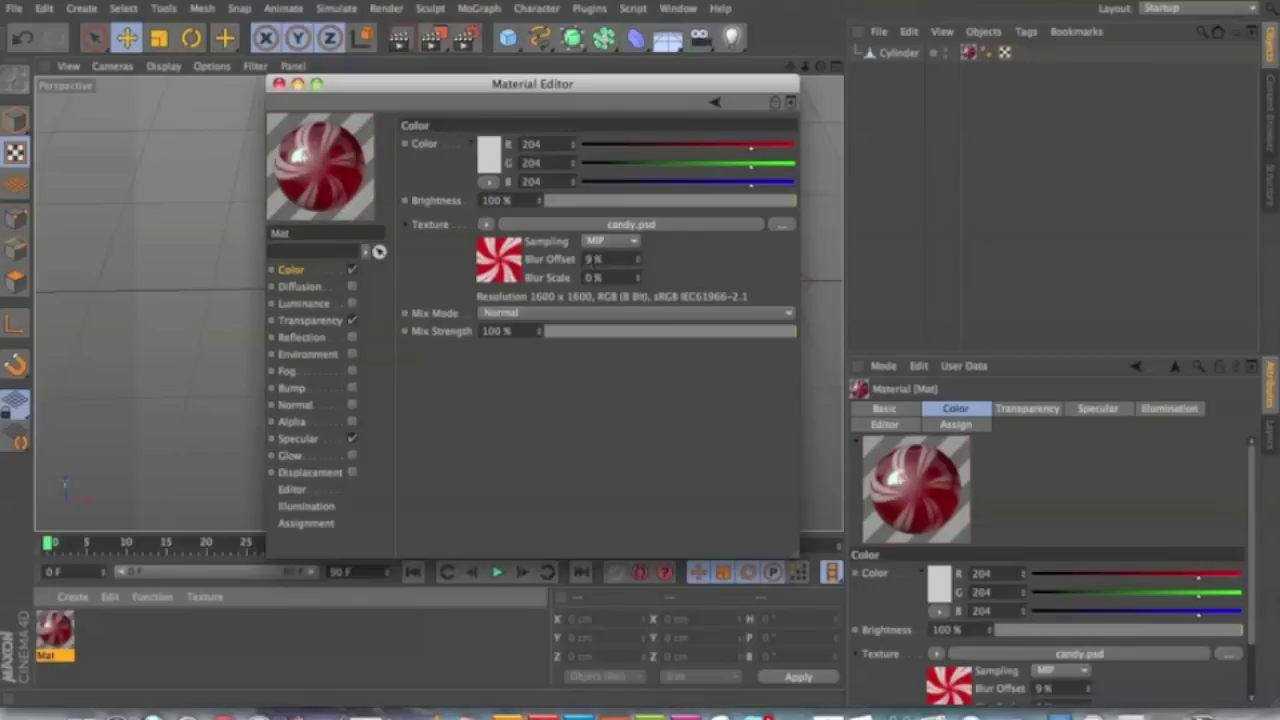
pyautogui.write('2')
pyautogui.press('Return')
# Render the translucent candy to the Picture Viewer and compare it with the earlier render
pyautogui.click(281, 85)
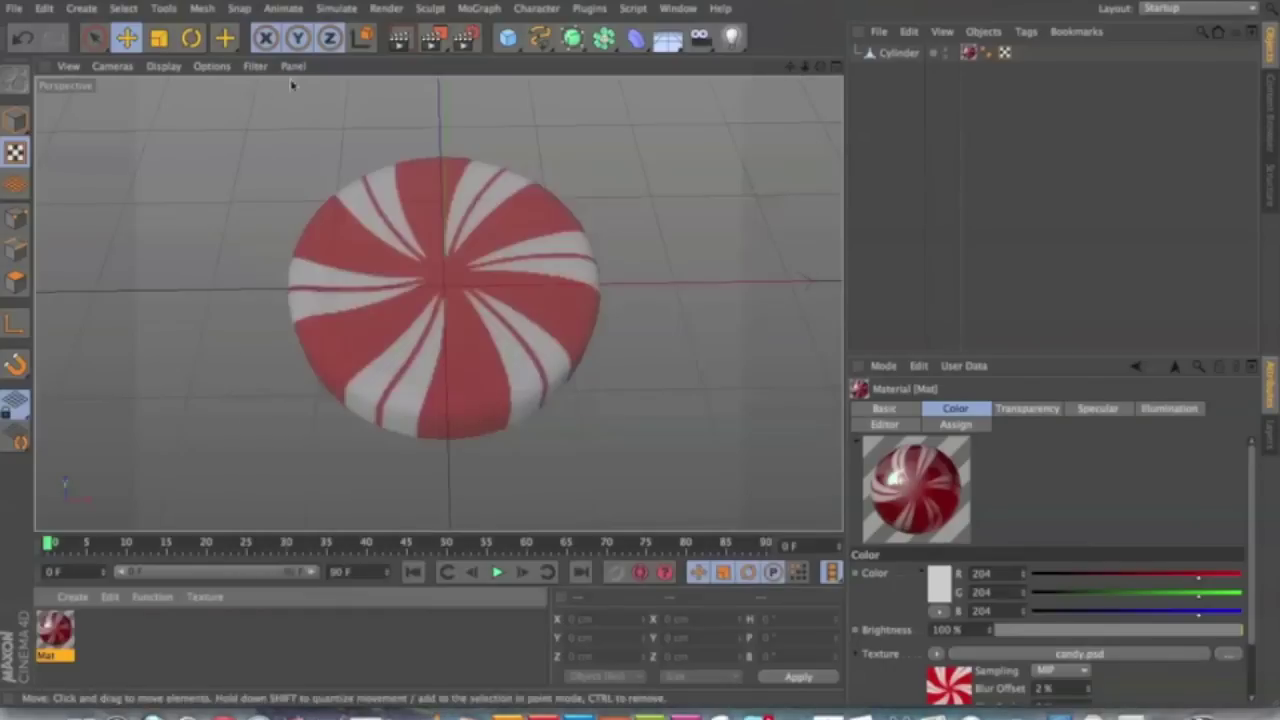
pyautogui.click(433, 38)
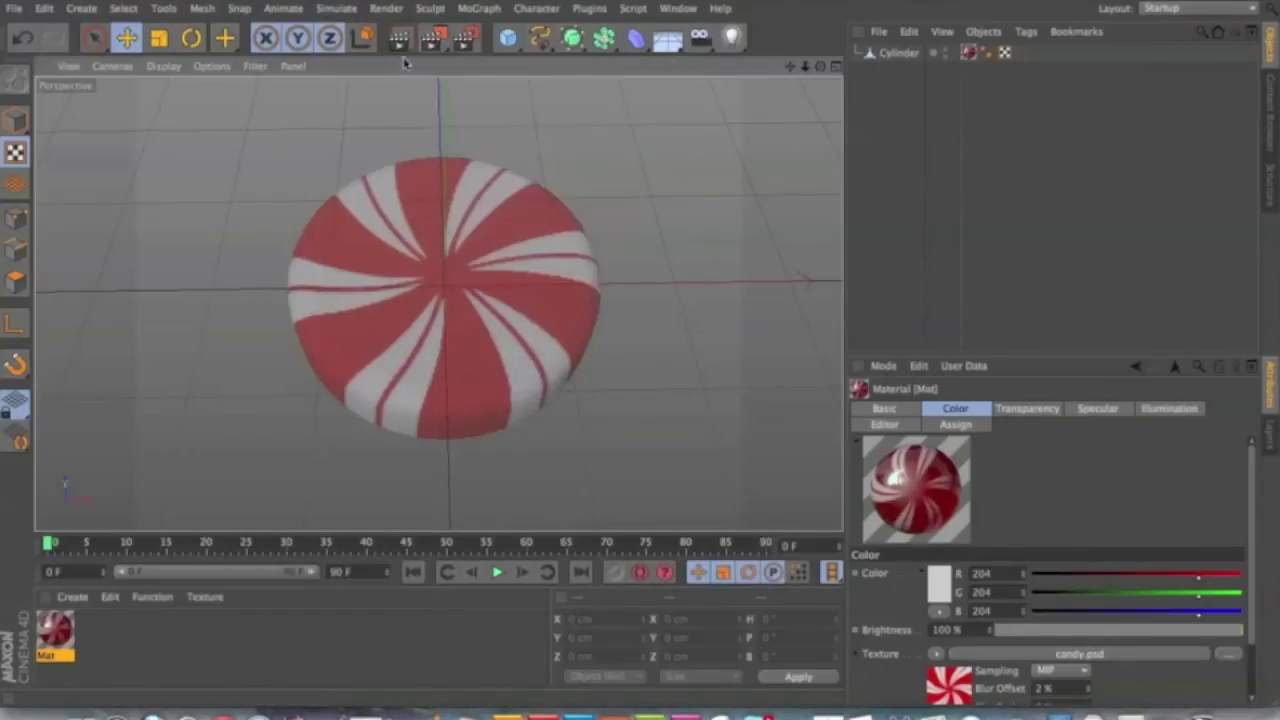
pyautogui.click(433, 38)
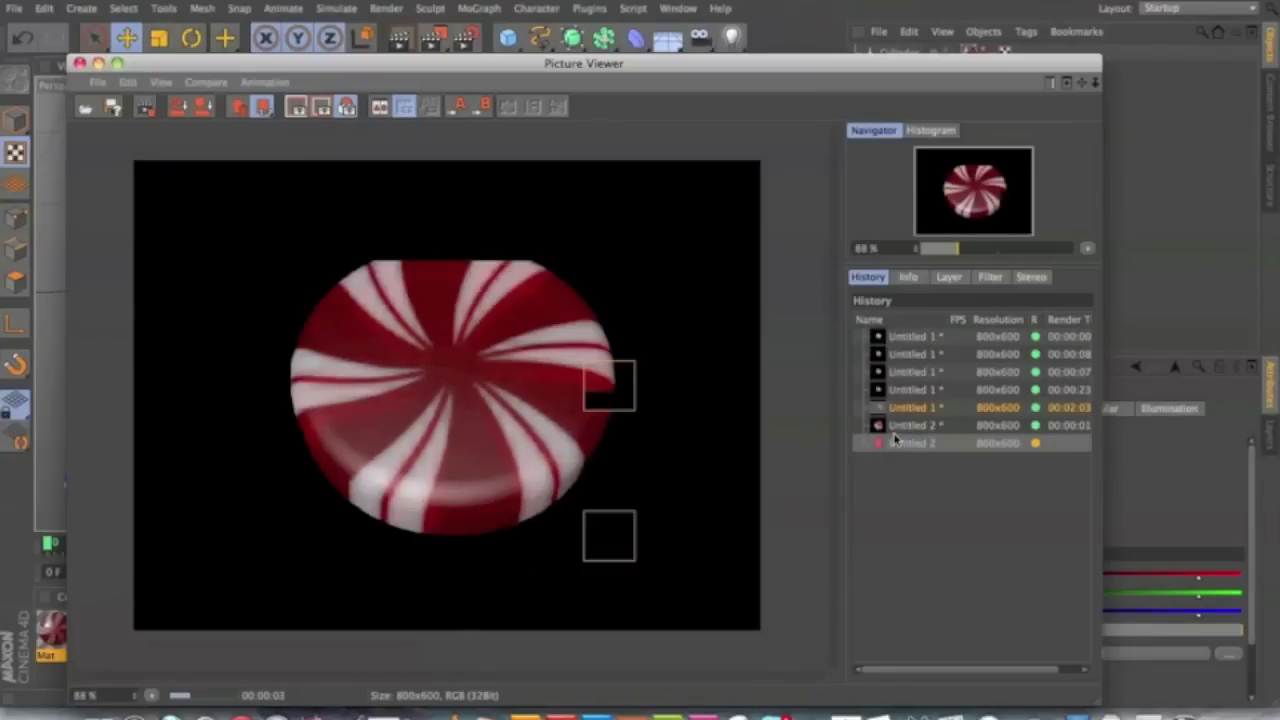
pyautogui.click(912, 426)
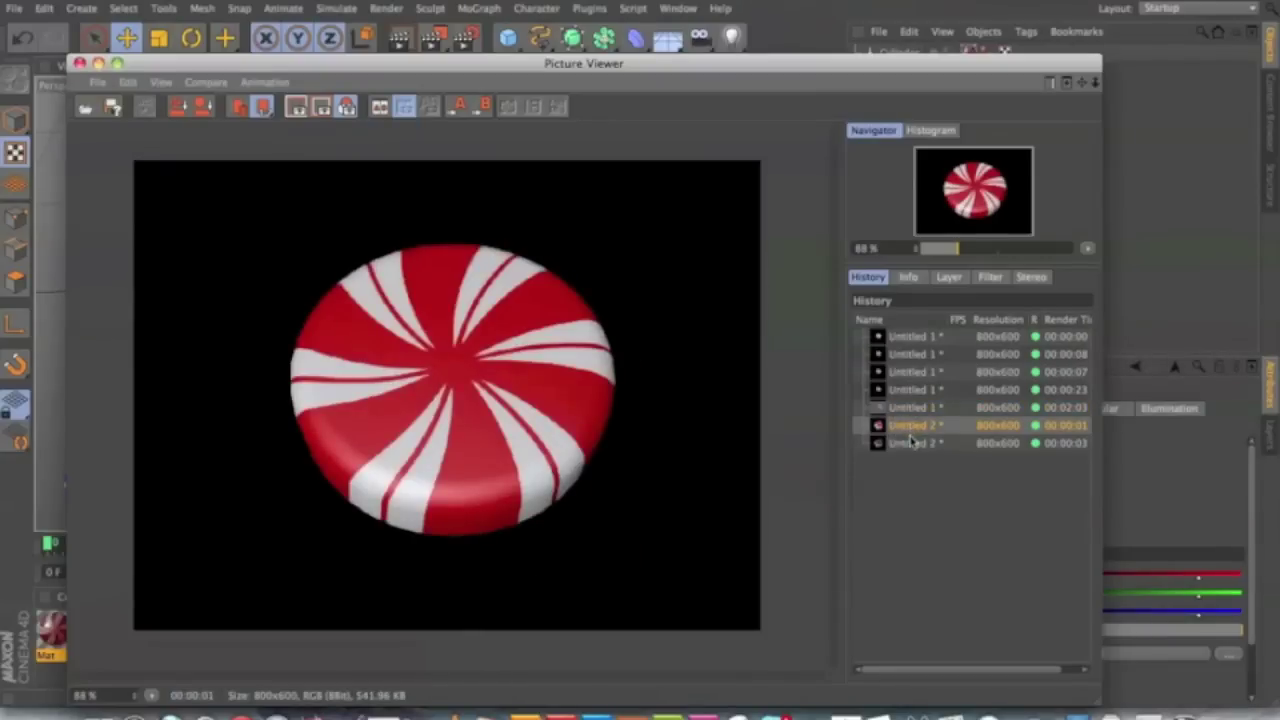
pyautogui.click(912, 443)
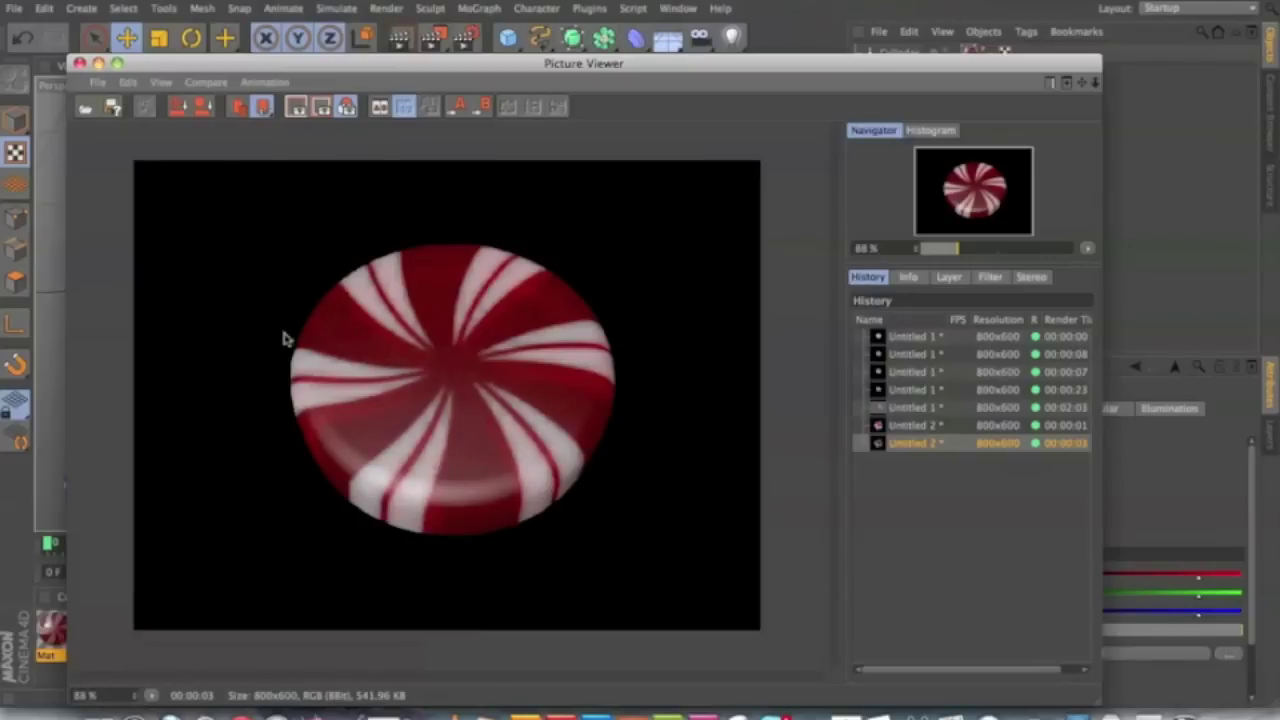
pyautogui.click(98, 64)
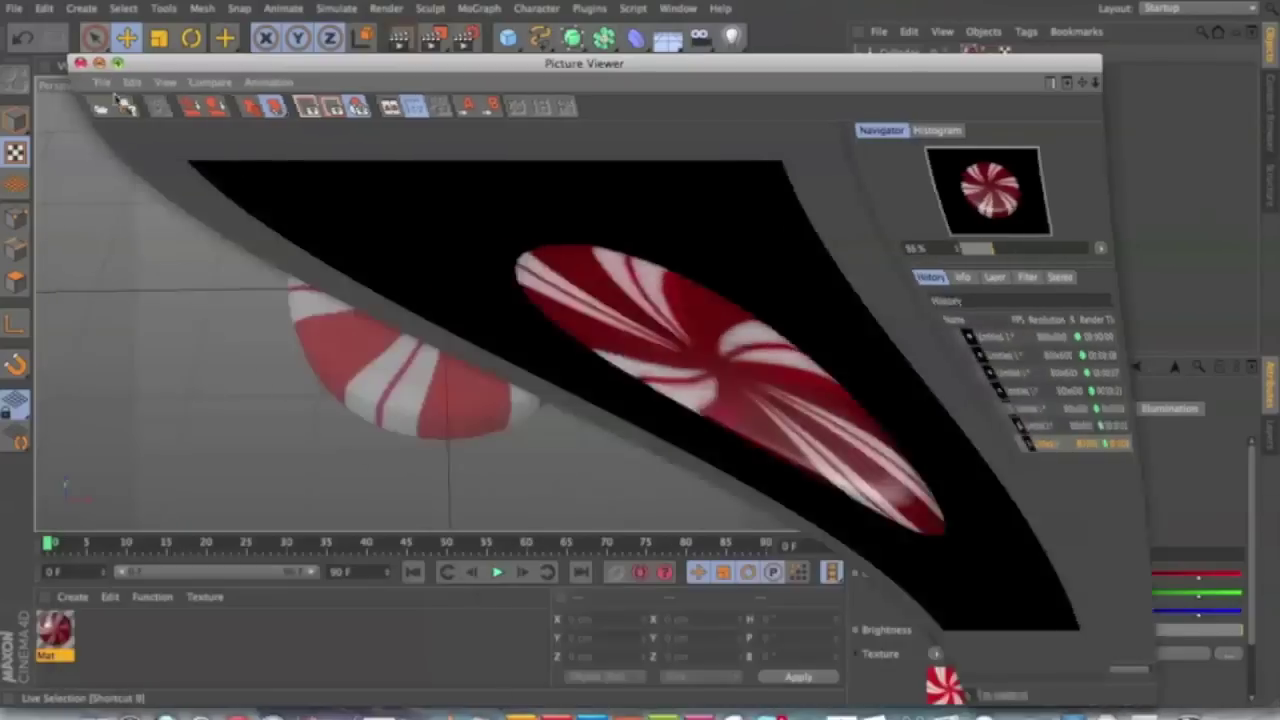
pyautogui.doubleClick(72, 632)
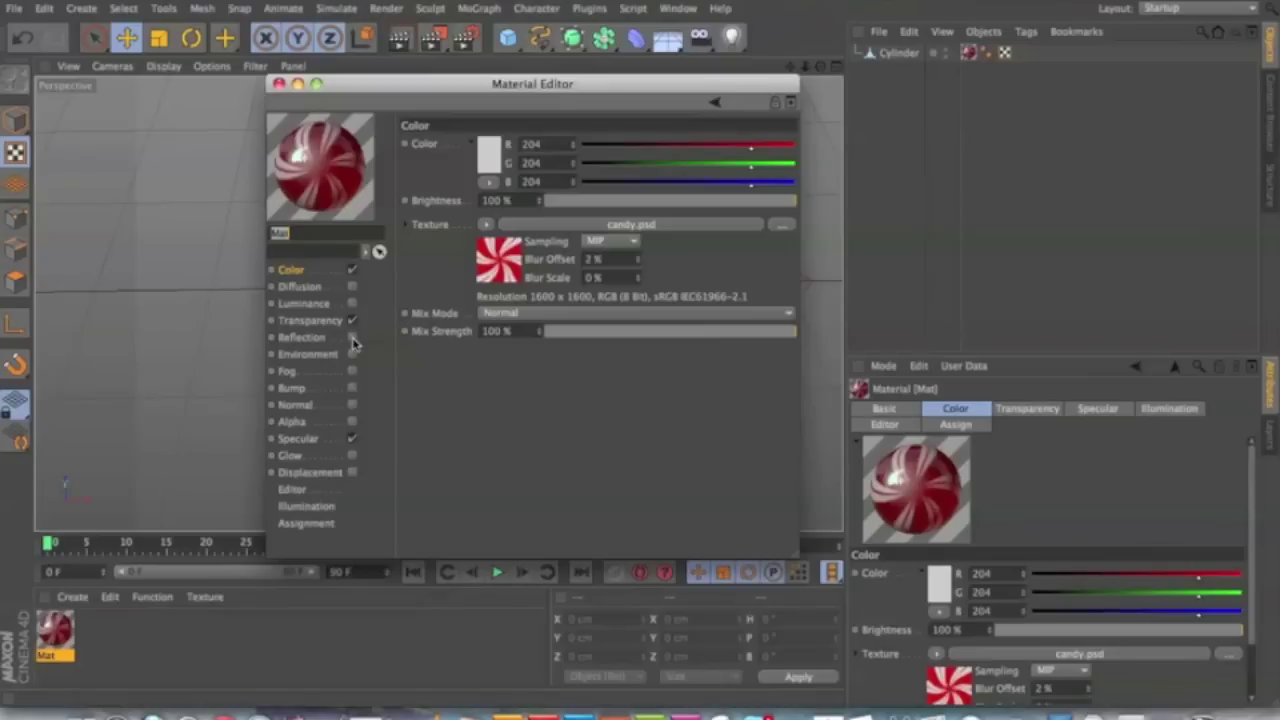
# Turn on Mat's reflection at 41% brightness and set specular width 35%, height 60%
pyautogui.click(352, 338)
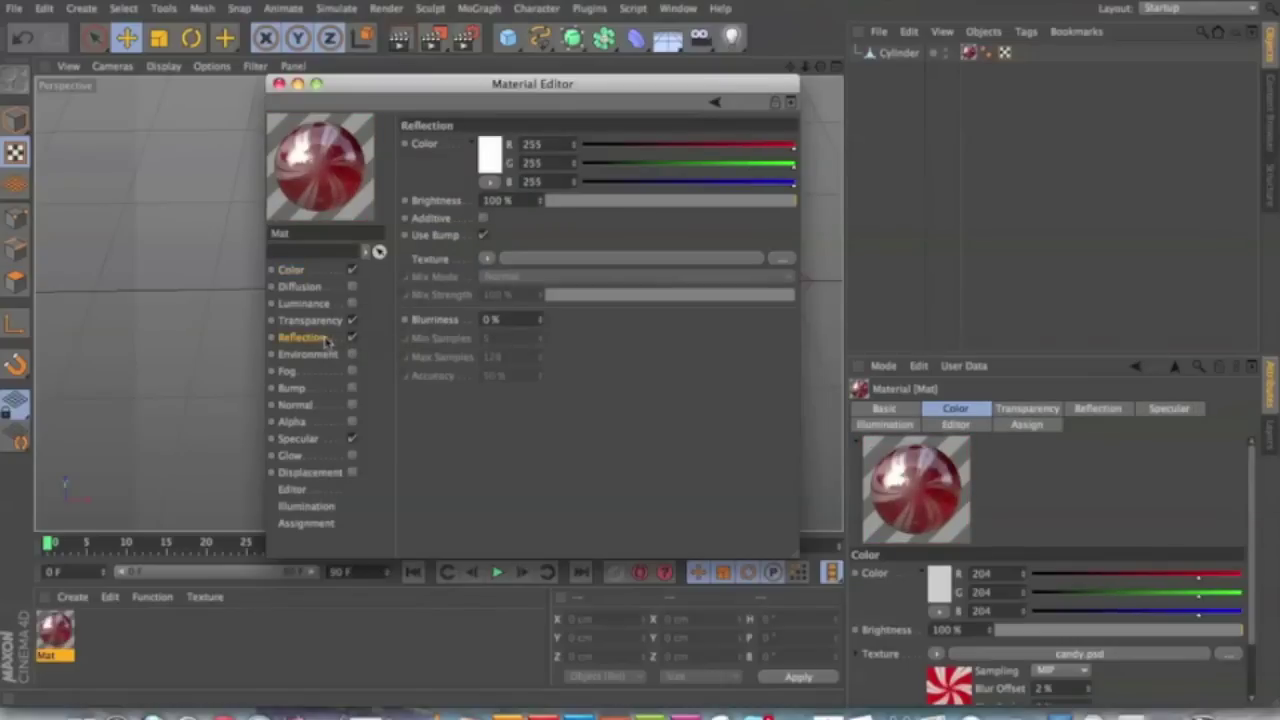
pyautogui.click(649, 201)
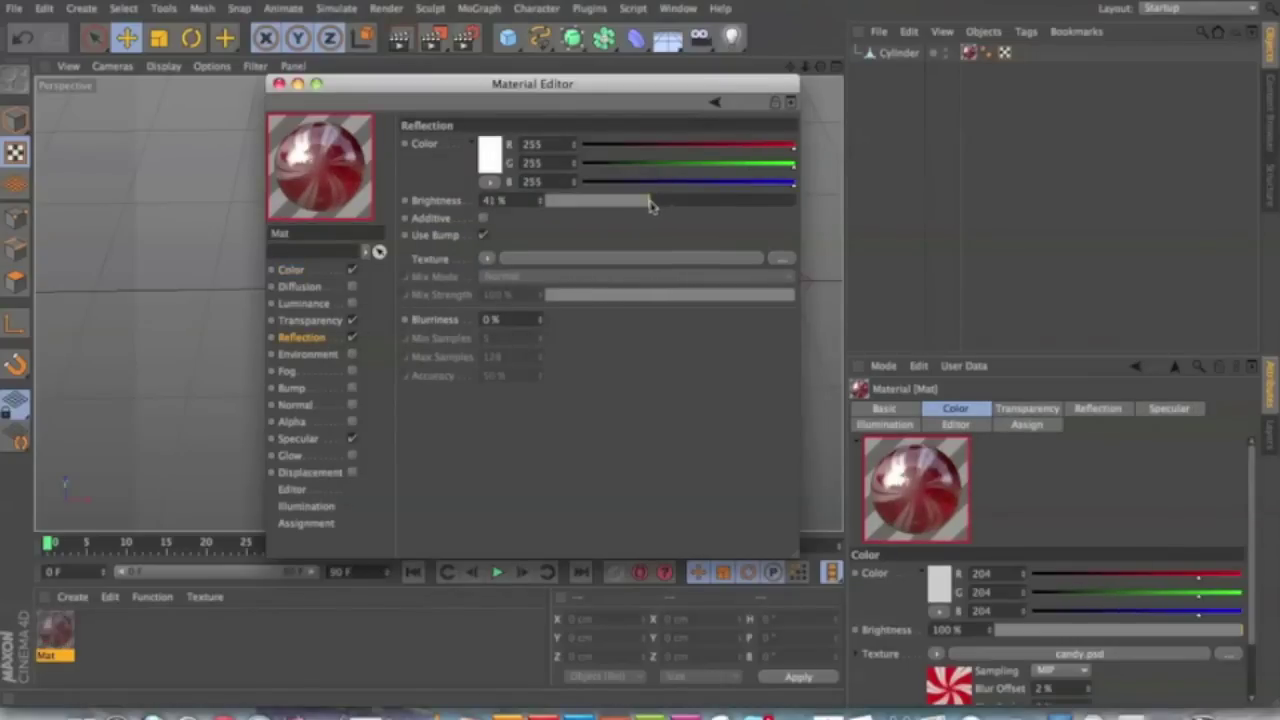
pyautogui.click(314, 438)
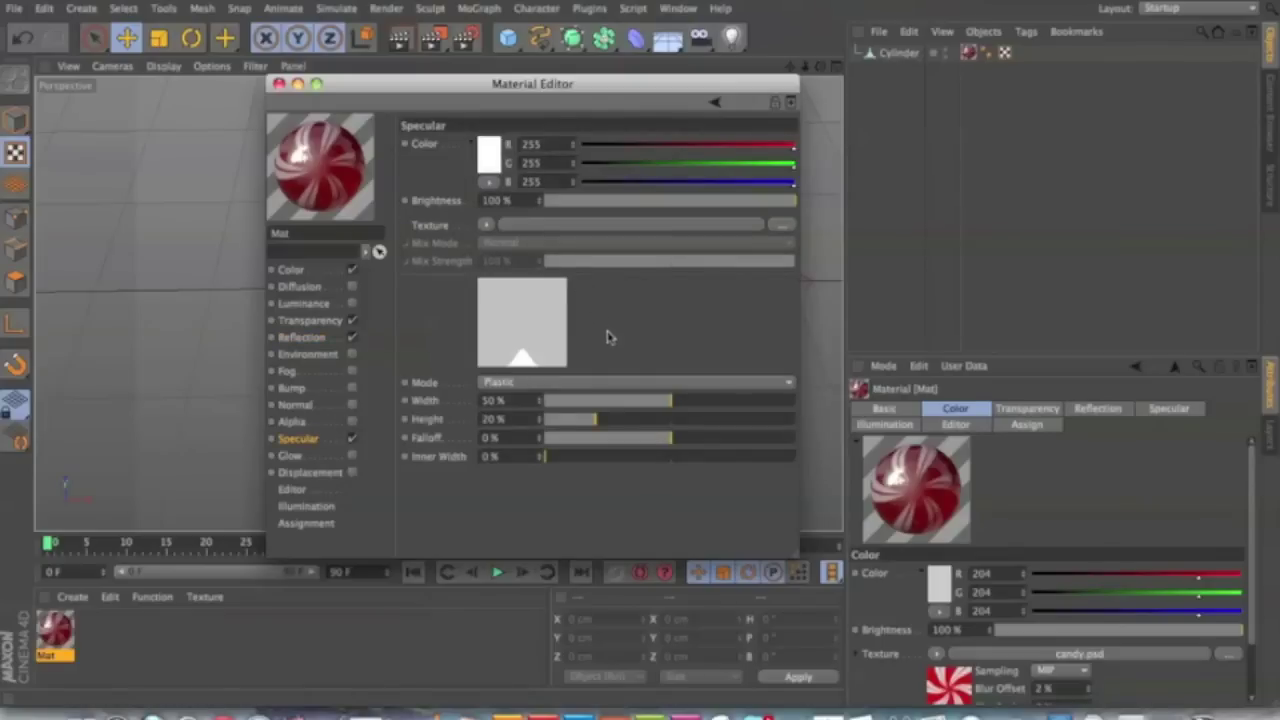
pyautogui.moveTo(610, 418); pyautogui.dragTo(698, 420)
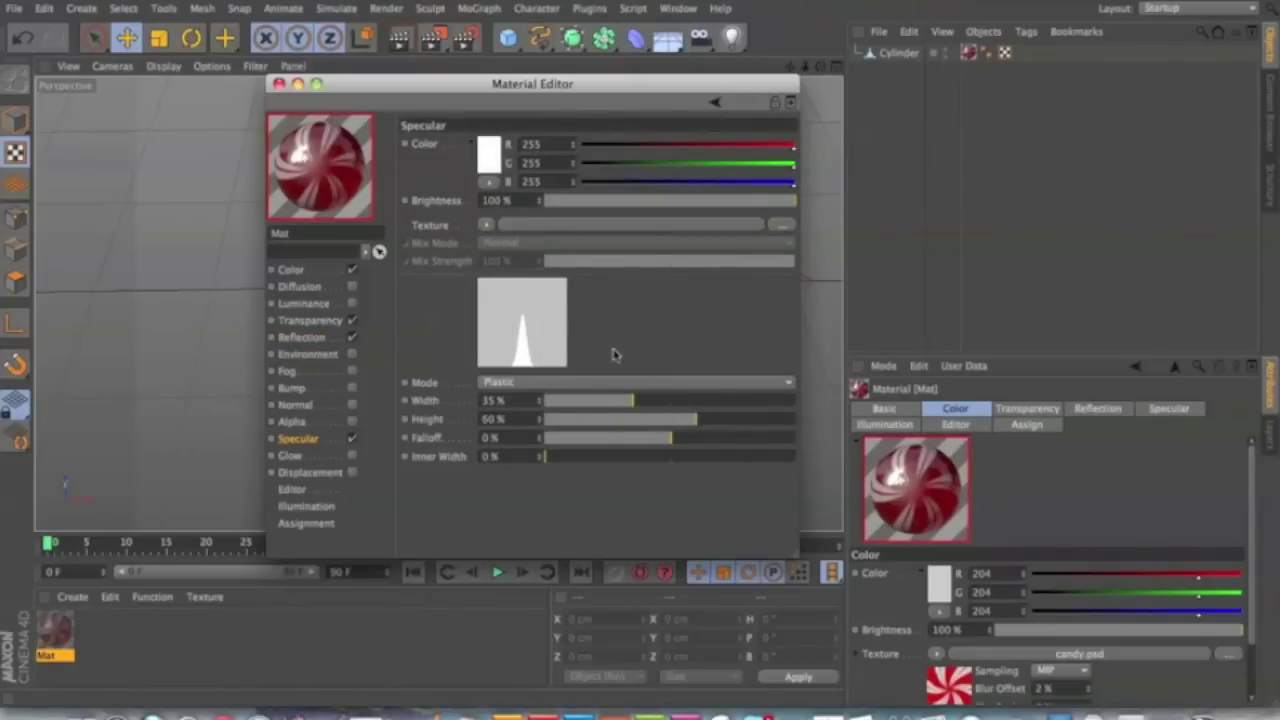
# Render the reflective candy and flip between it and the previous render in history
pyautogui.click(279, 84)
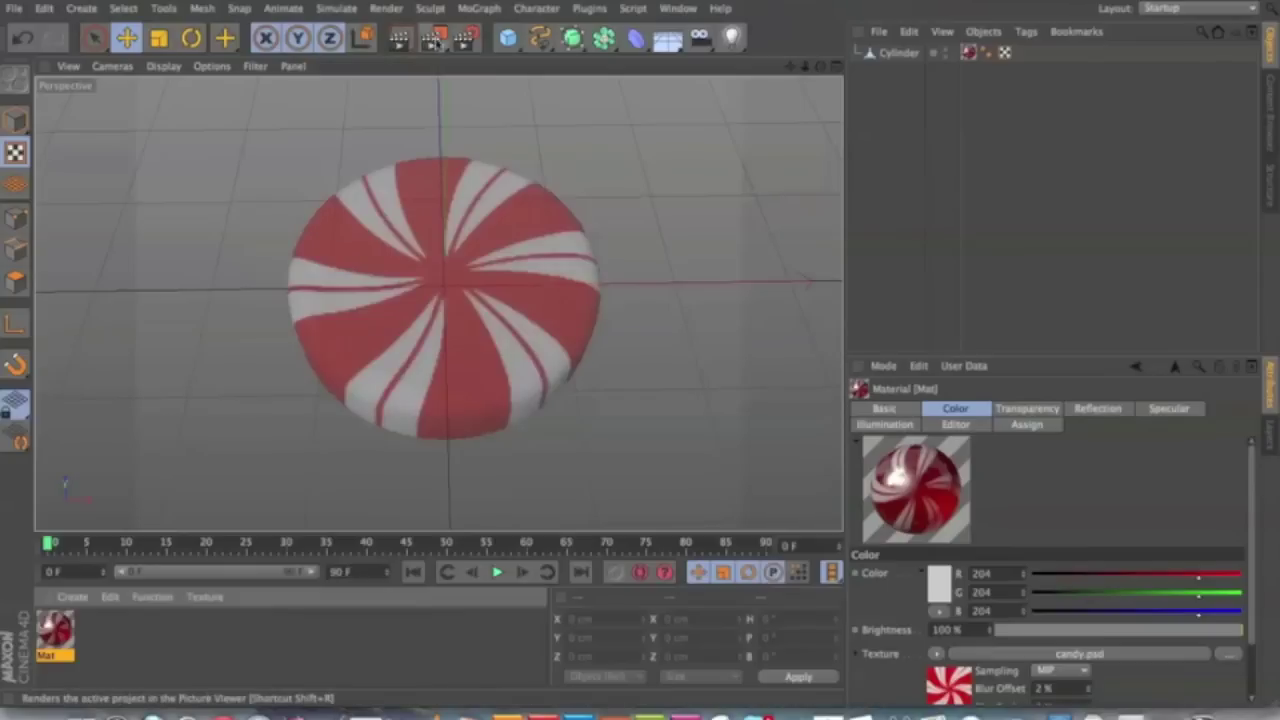
pyautogui.click(432, 38)
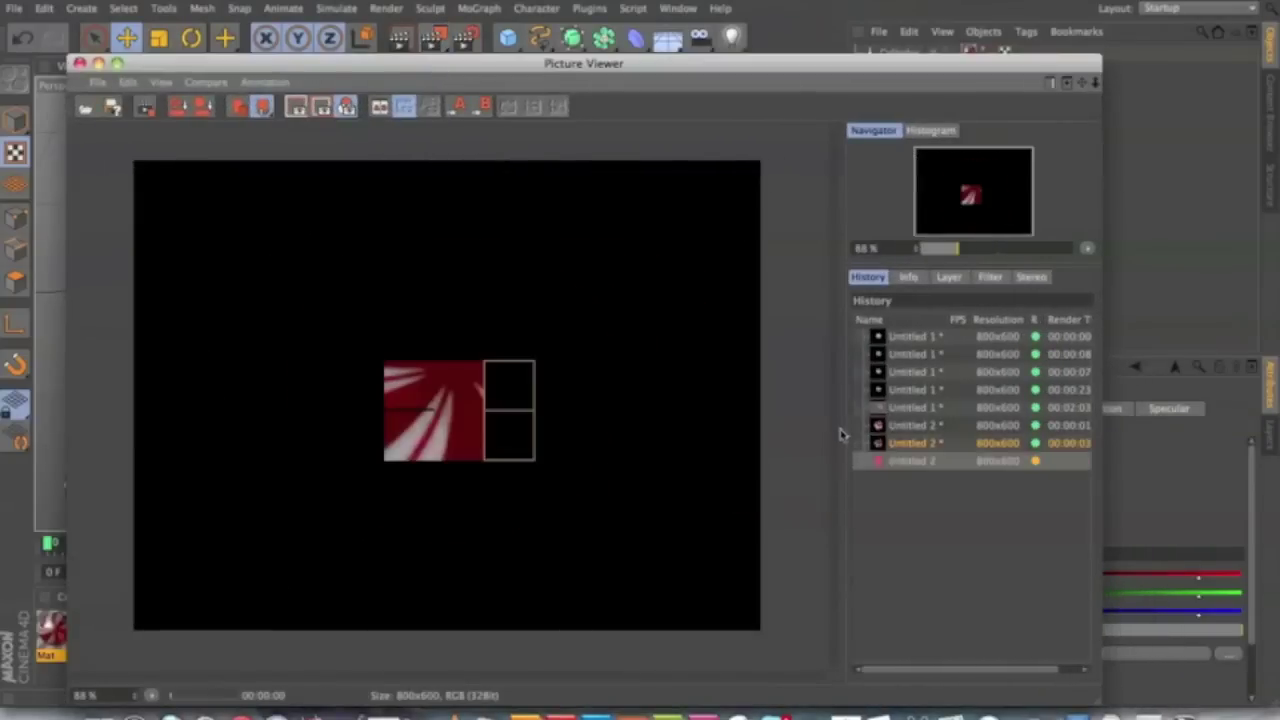
pyautogui.click(910, 461)
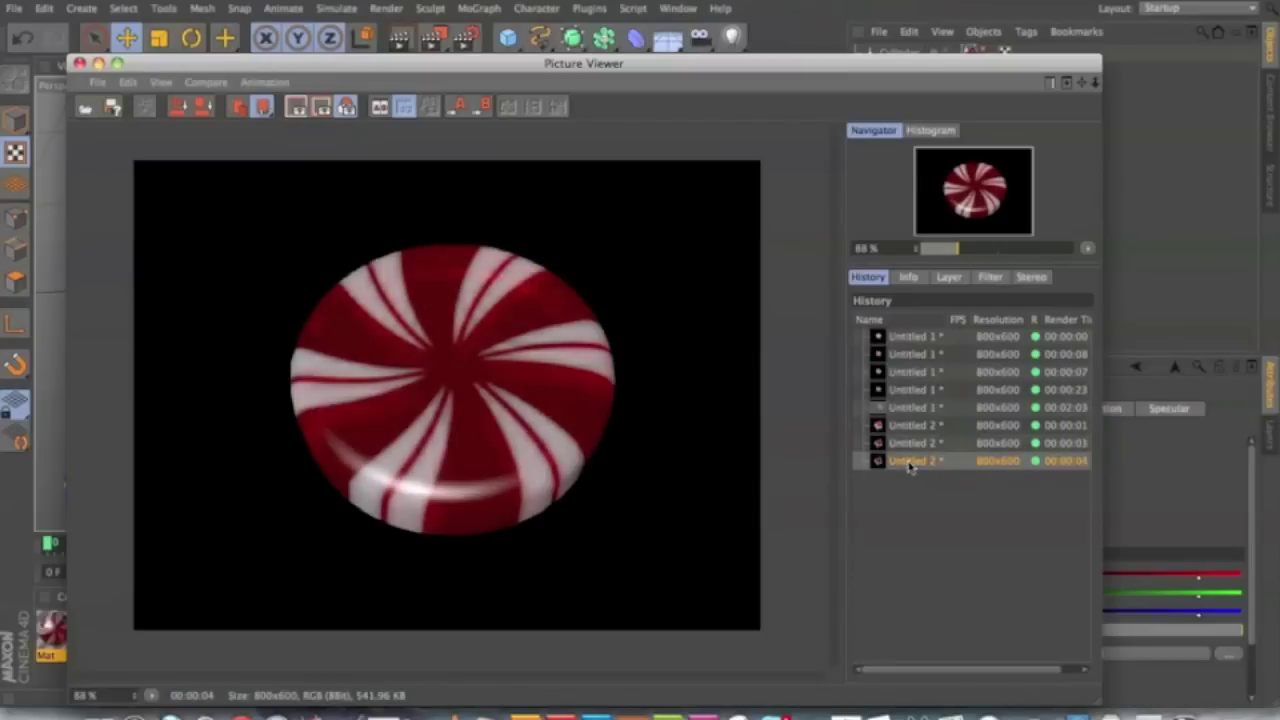
pyautogui.click(910, 444)
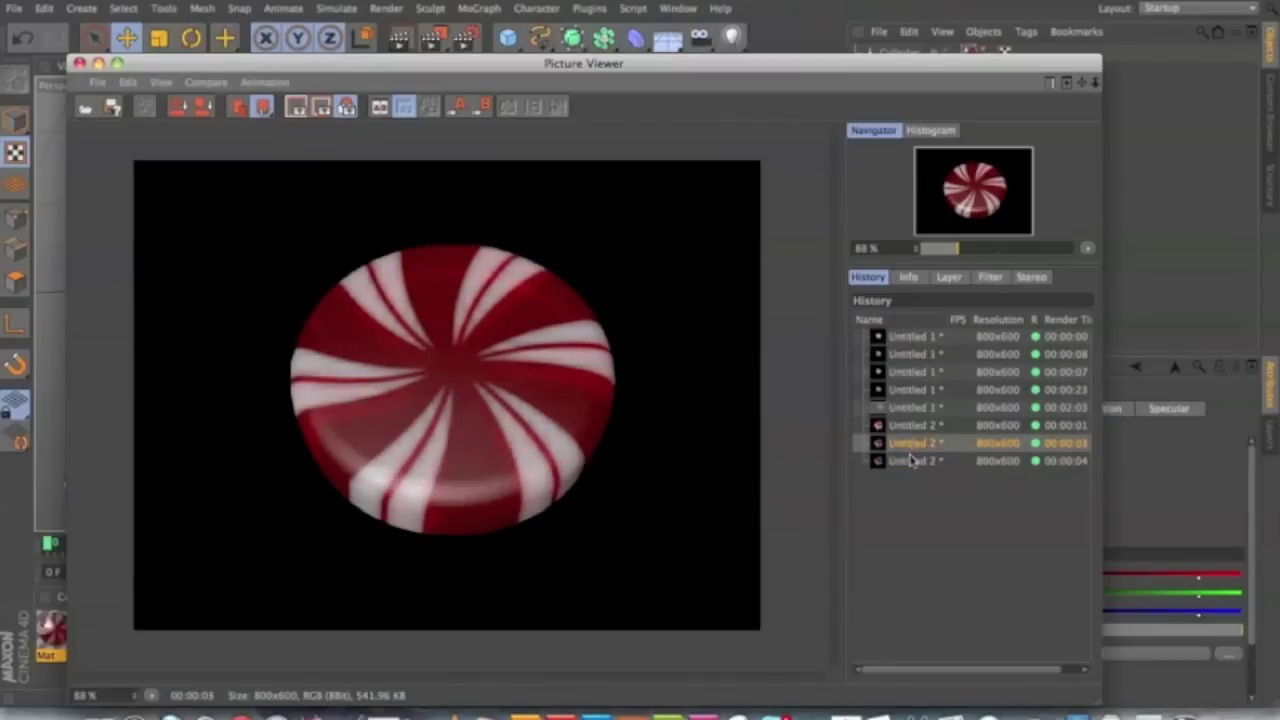
pyautogui.click(910, 461)
pyautogui.click(910, 444)
pyautogui.click(910, 461)
pyautogui.click(910, 444)
pyautogui.click(910, 461)
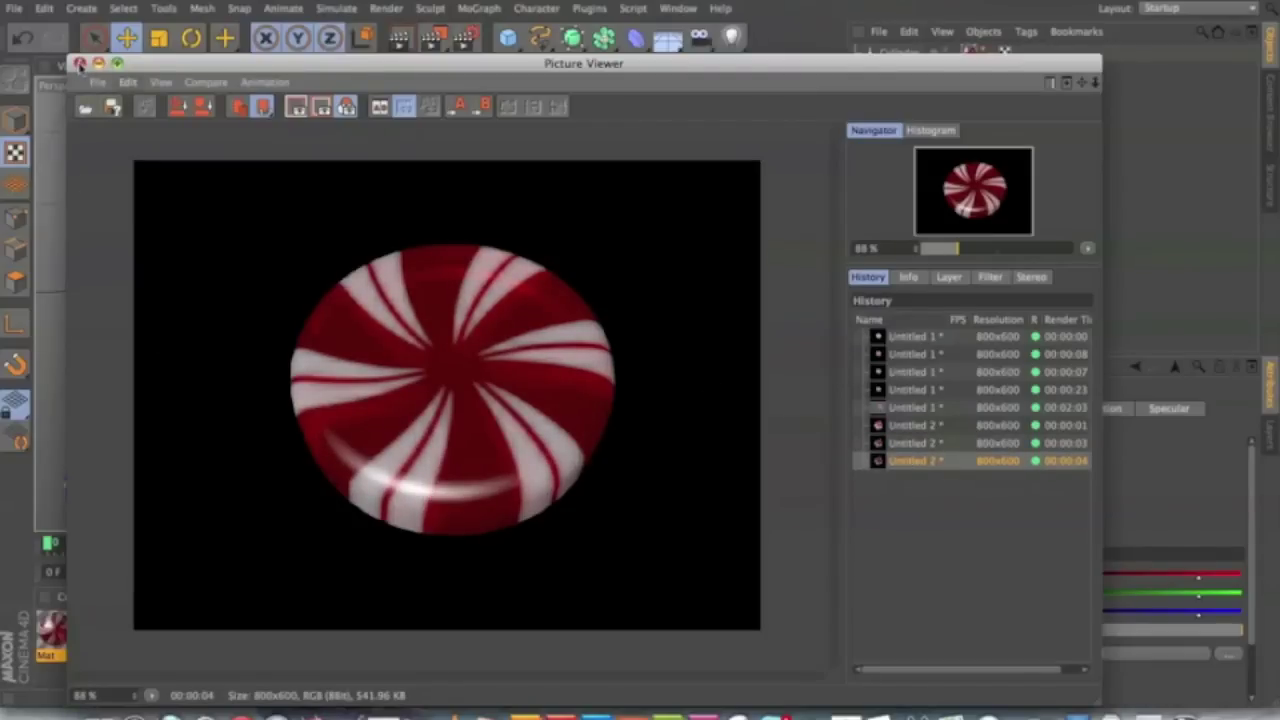
pyautogui.click(80, 63)
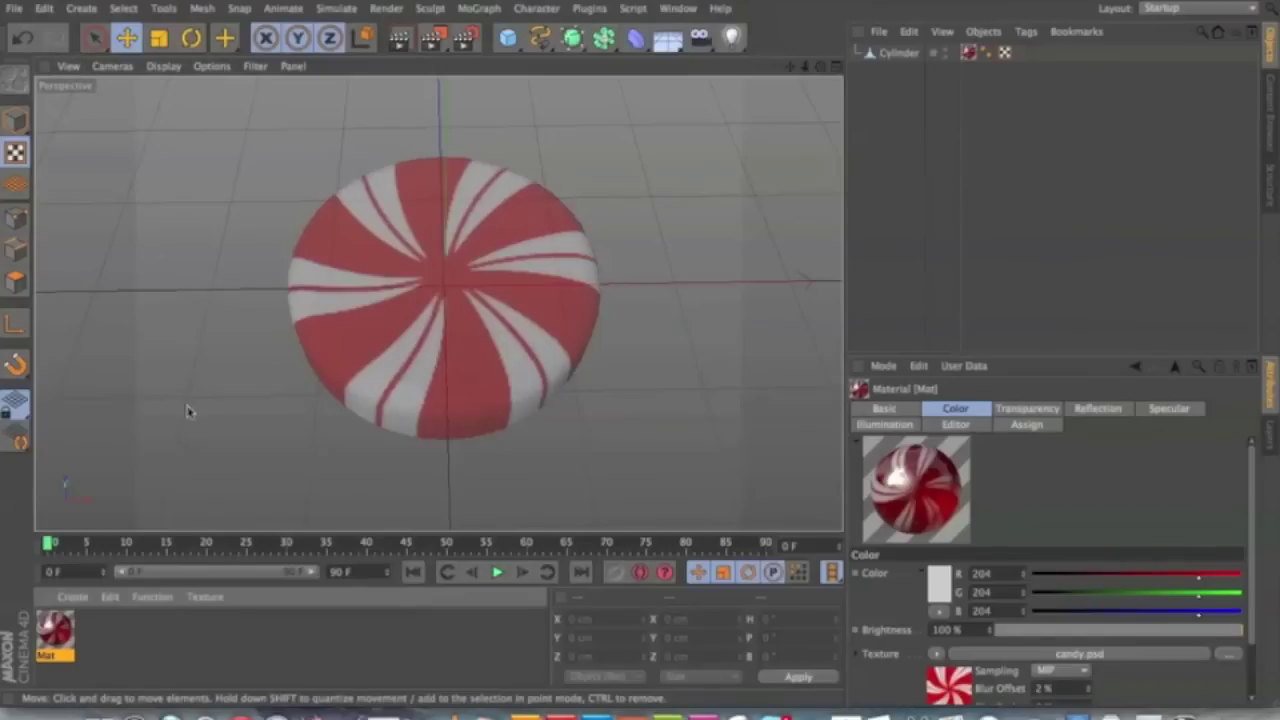
pyautogui.doubleClick(55, 630)
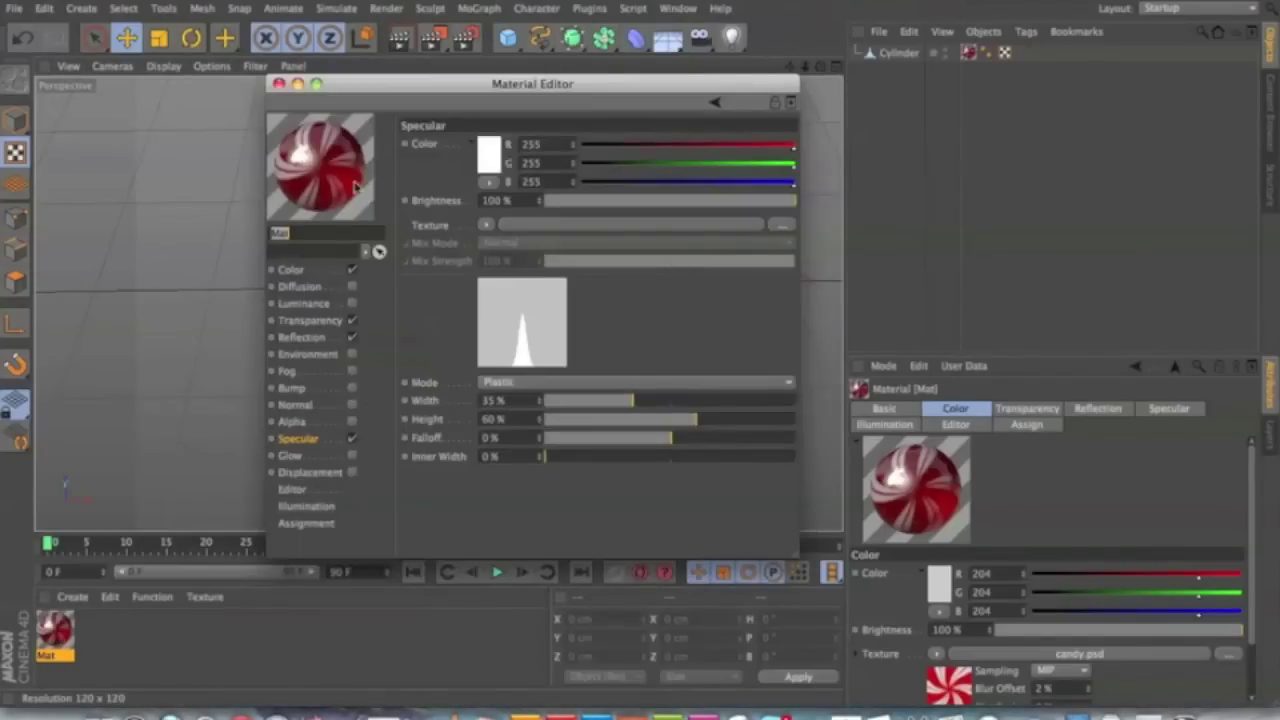
# Enable Mat's Bump channel with a Noise shader set to the Buya noise type
pyautogui.click(303, 390)
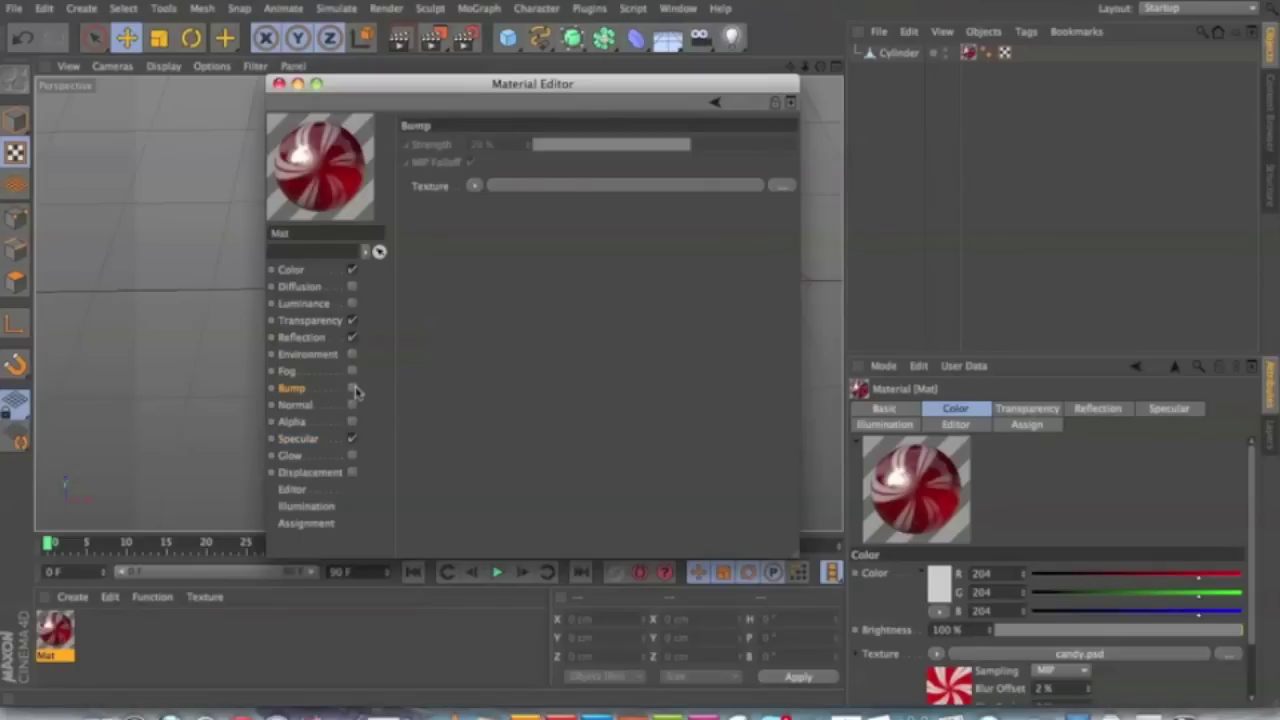
pyautogui.click(352, 388)
pyautogui.click(474, 185)
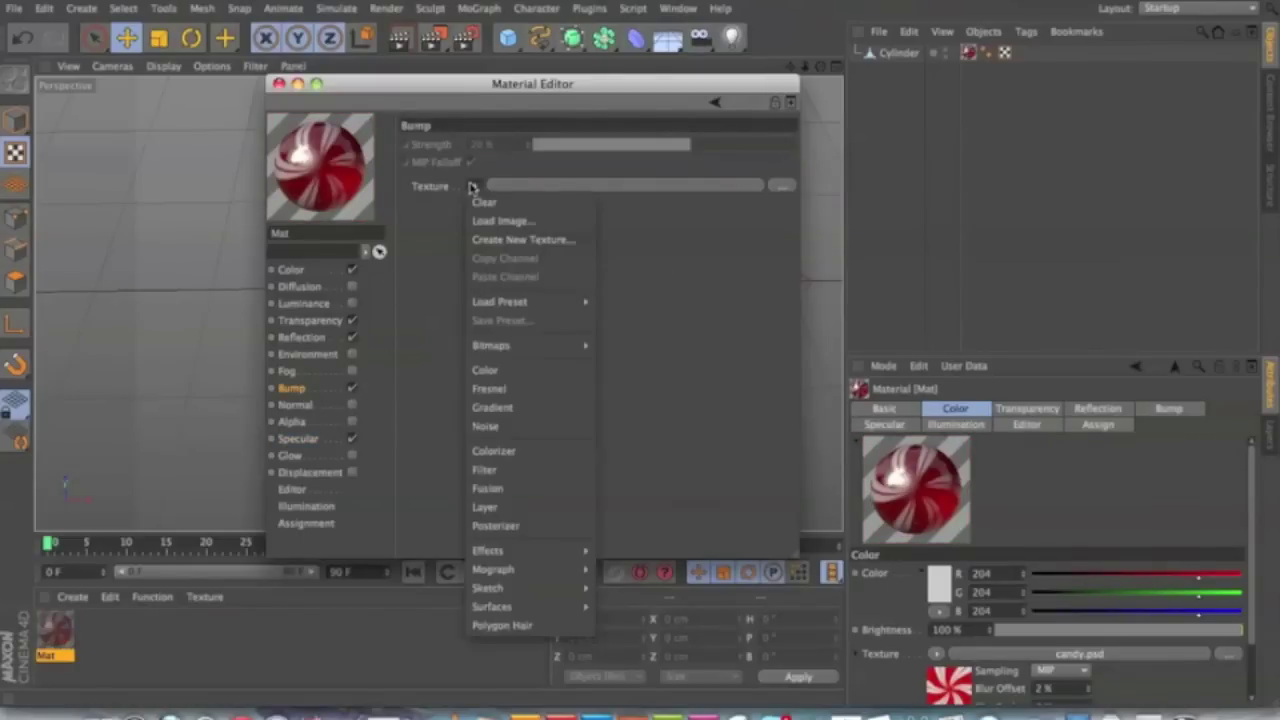
pyautogui.moveTo(488, 348)
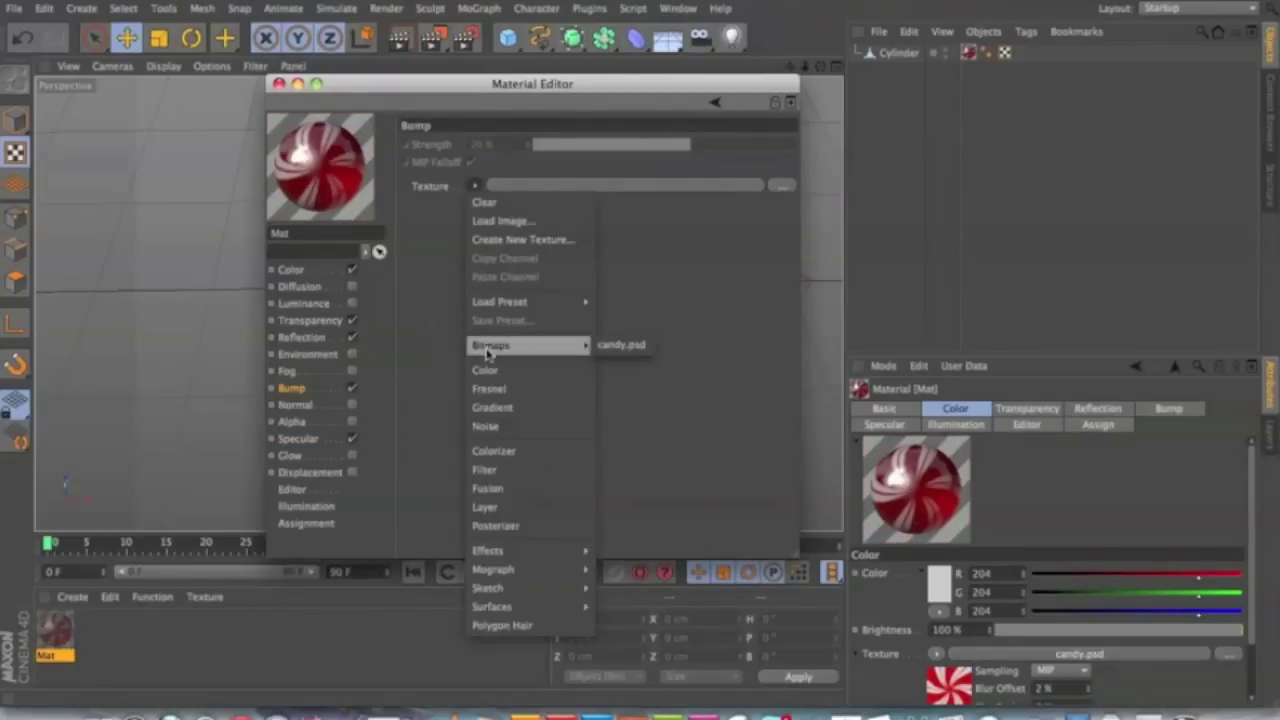
pyautogui.click(498, 428)
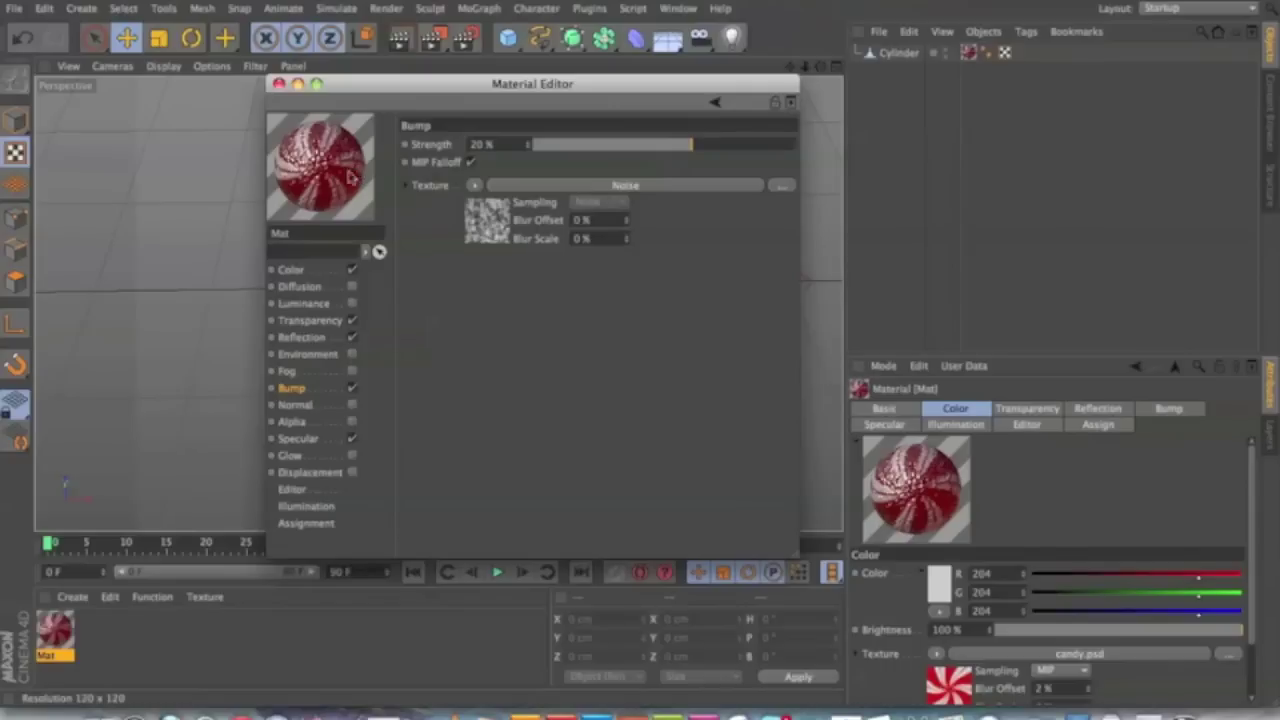
pyautogui.click(589, 188)
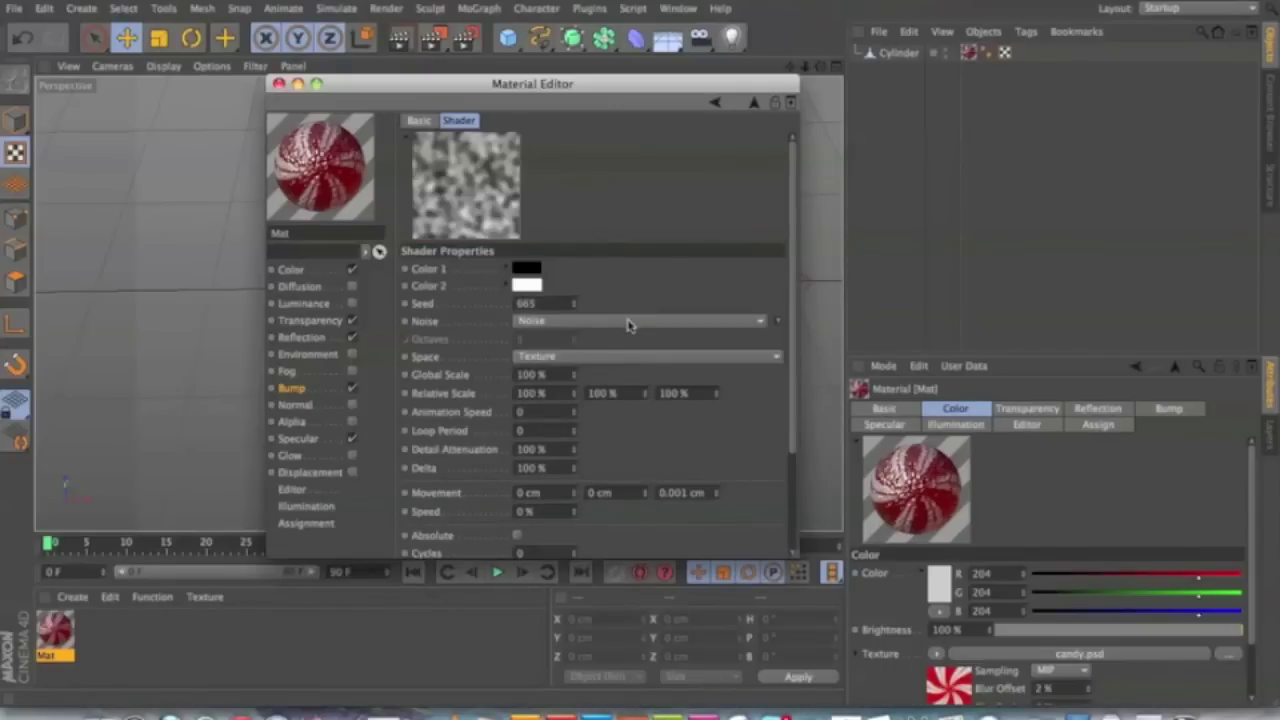
pyautogui.click(628, 321)
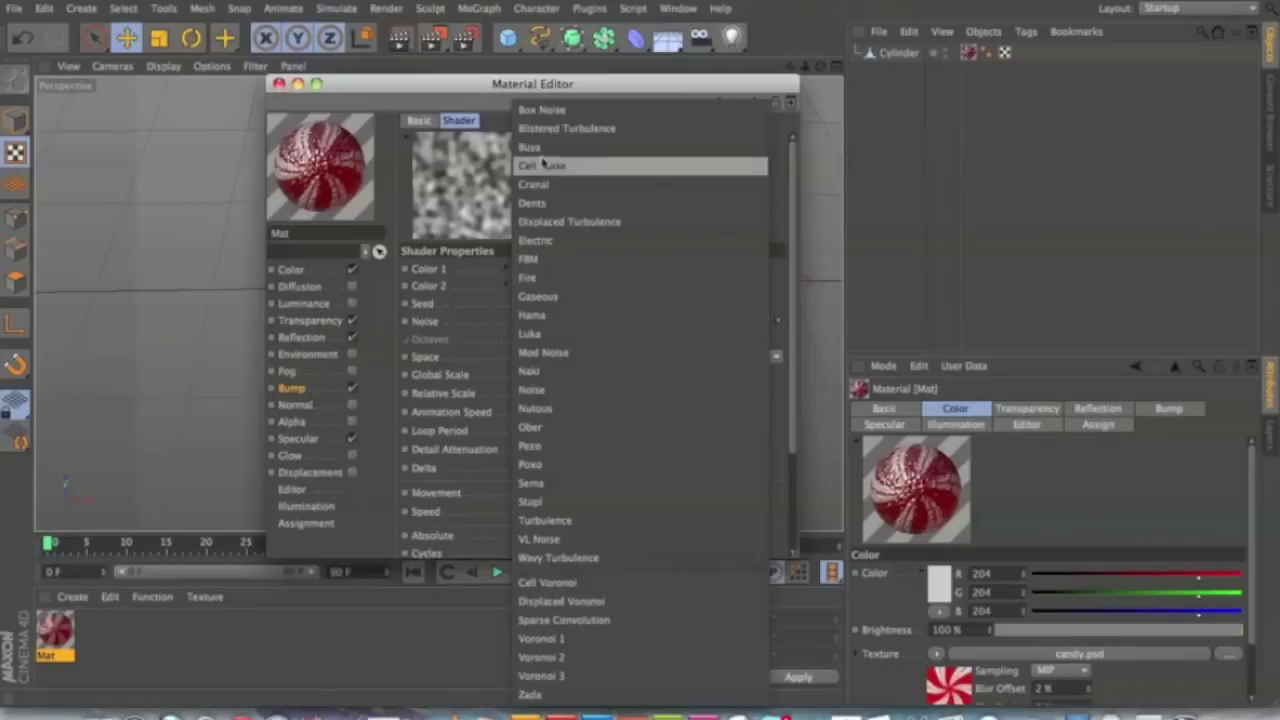
pyautogui.click(588, 151)
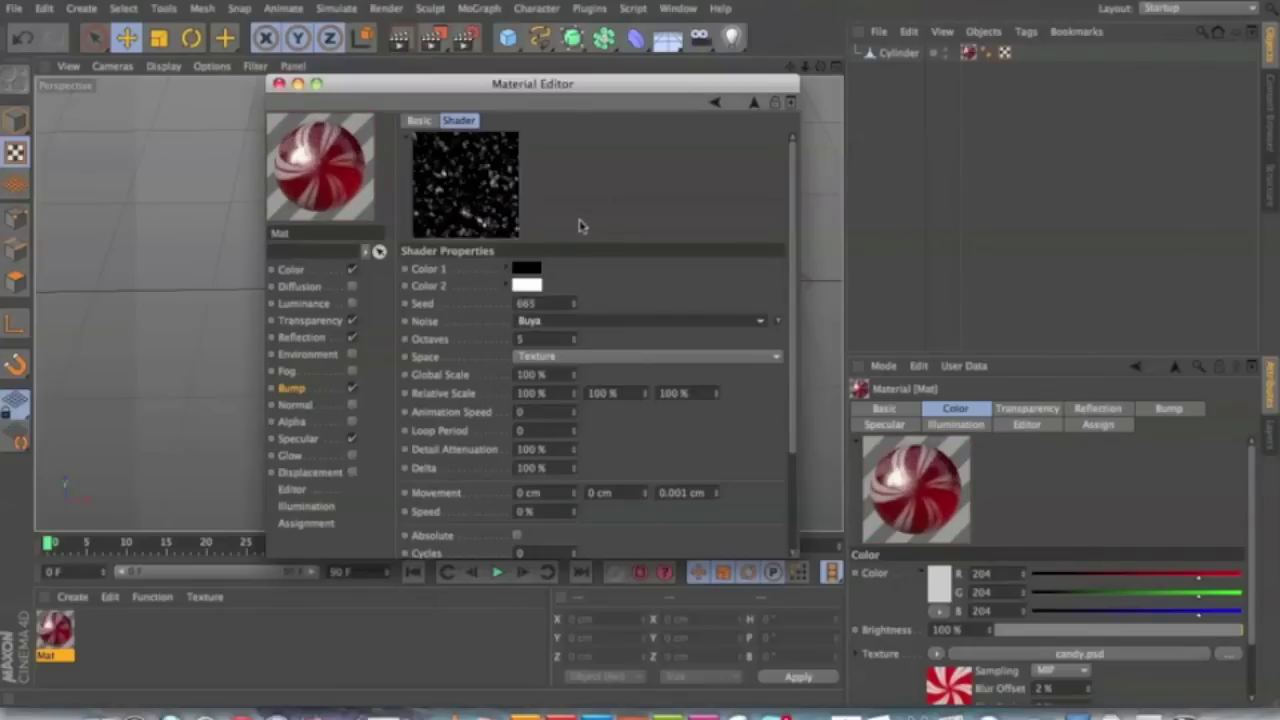
pyautogui.moveTo(790, 200); pyautogui.dragTo(781, 170)
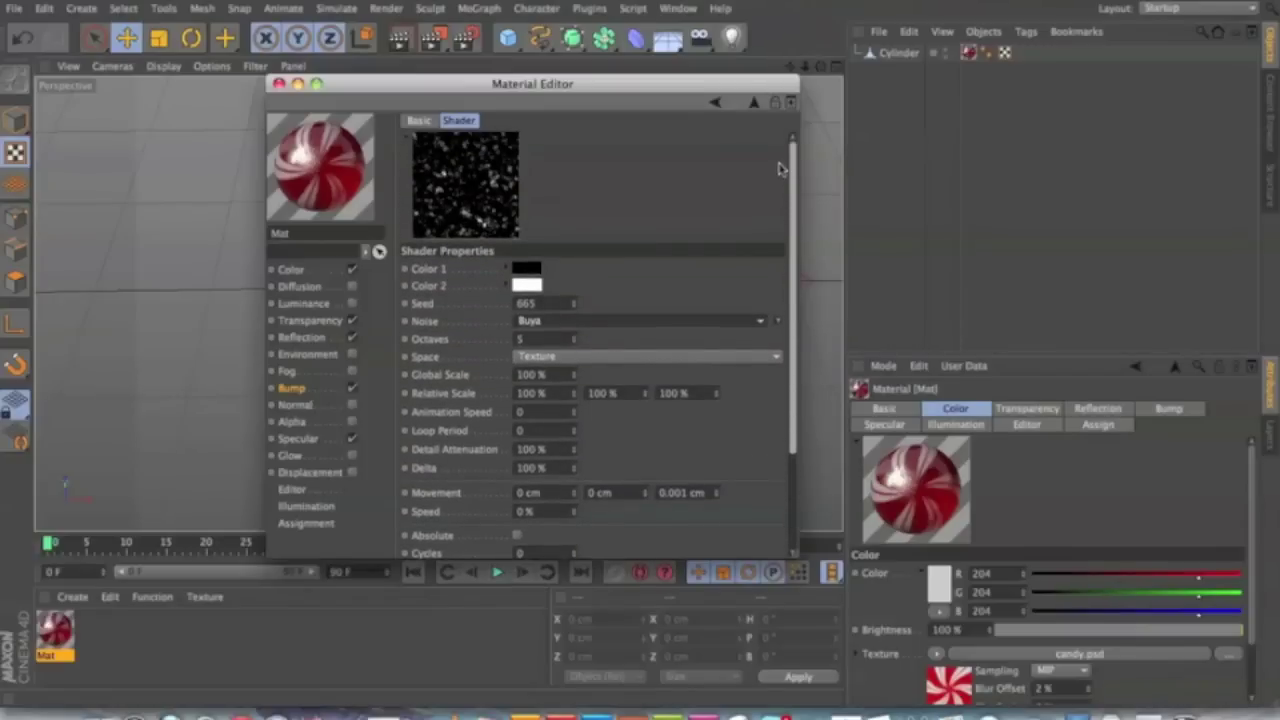
# Render the Buya-bumped candy to the Picture Viewer and compare it with the previous render
pyautogui.click(279, 84)
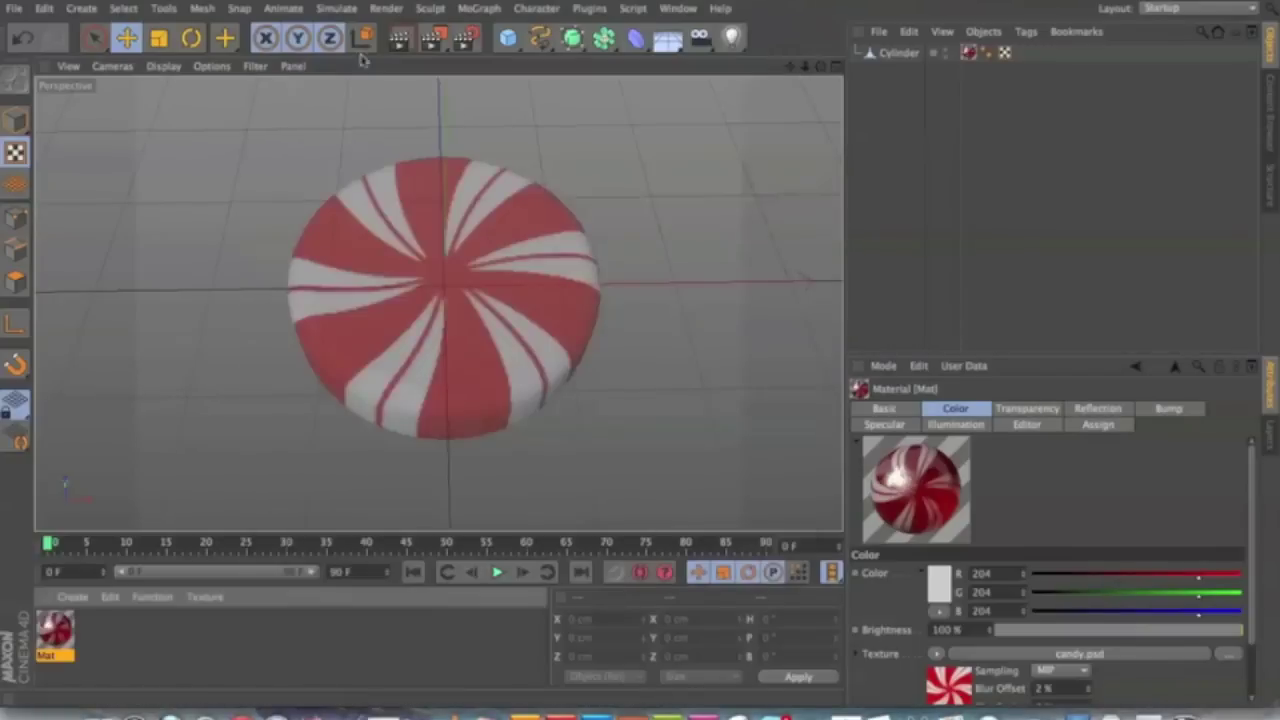
pyautogui.click(432, 38)
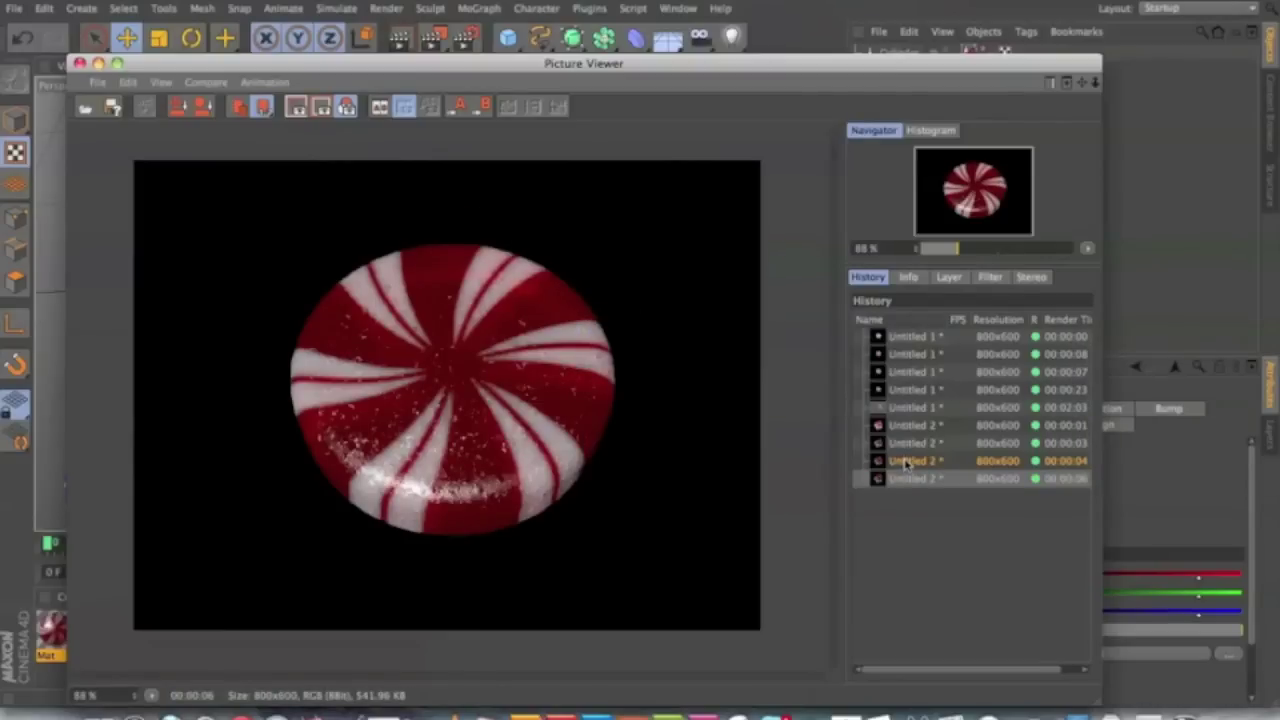
pyautogui.click(905, 462)
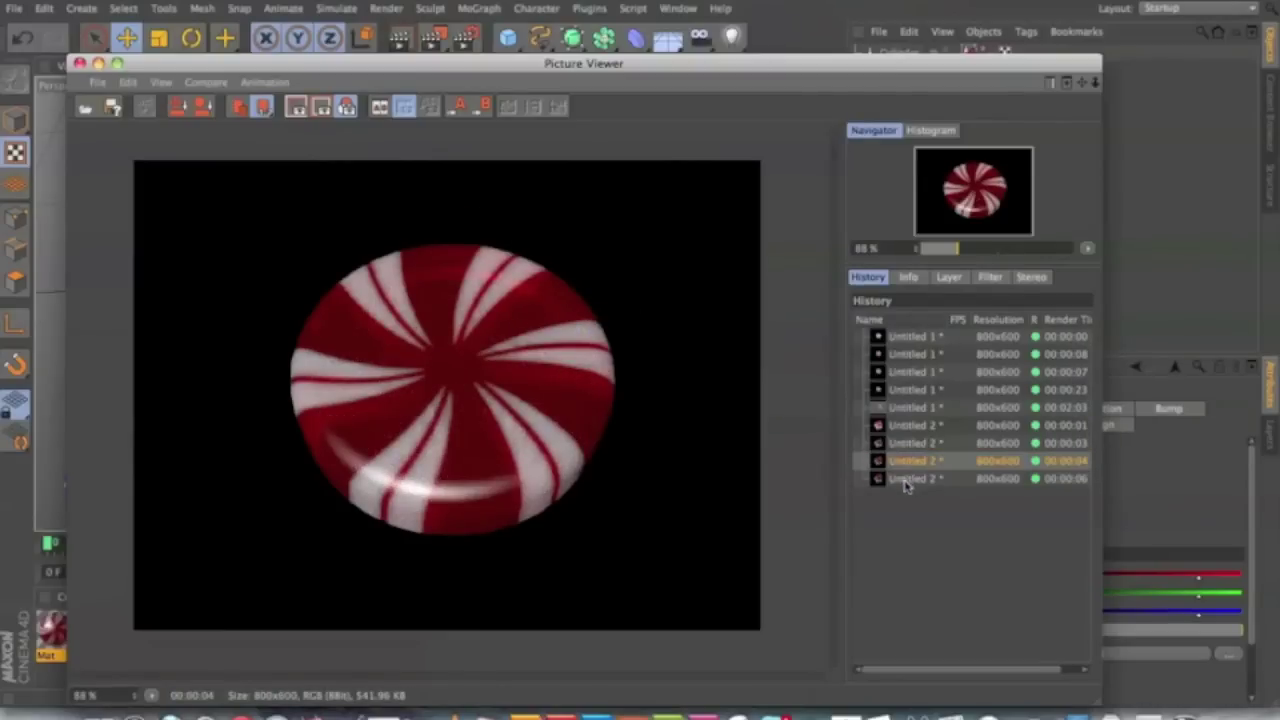
pyautogui.click(905, 483)
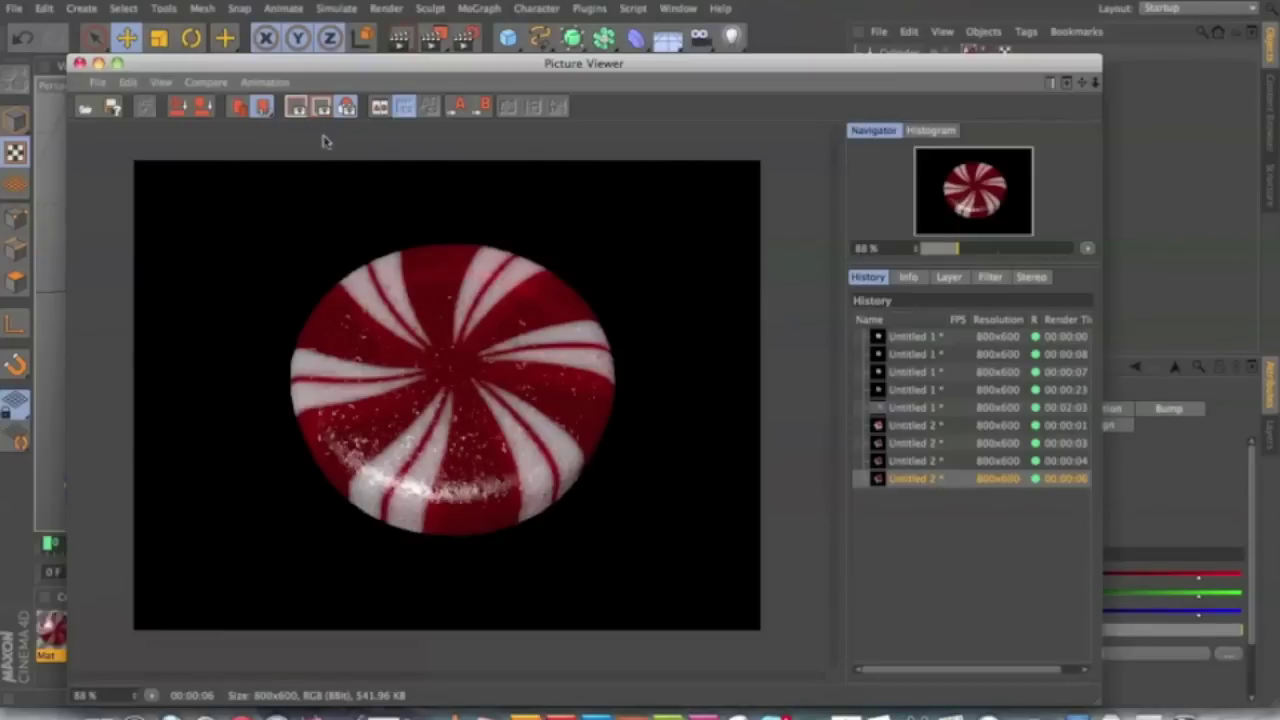
# Set the Mat material's colour texture blur offset to 0 %
pyautogui.click(79, 63)
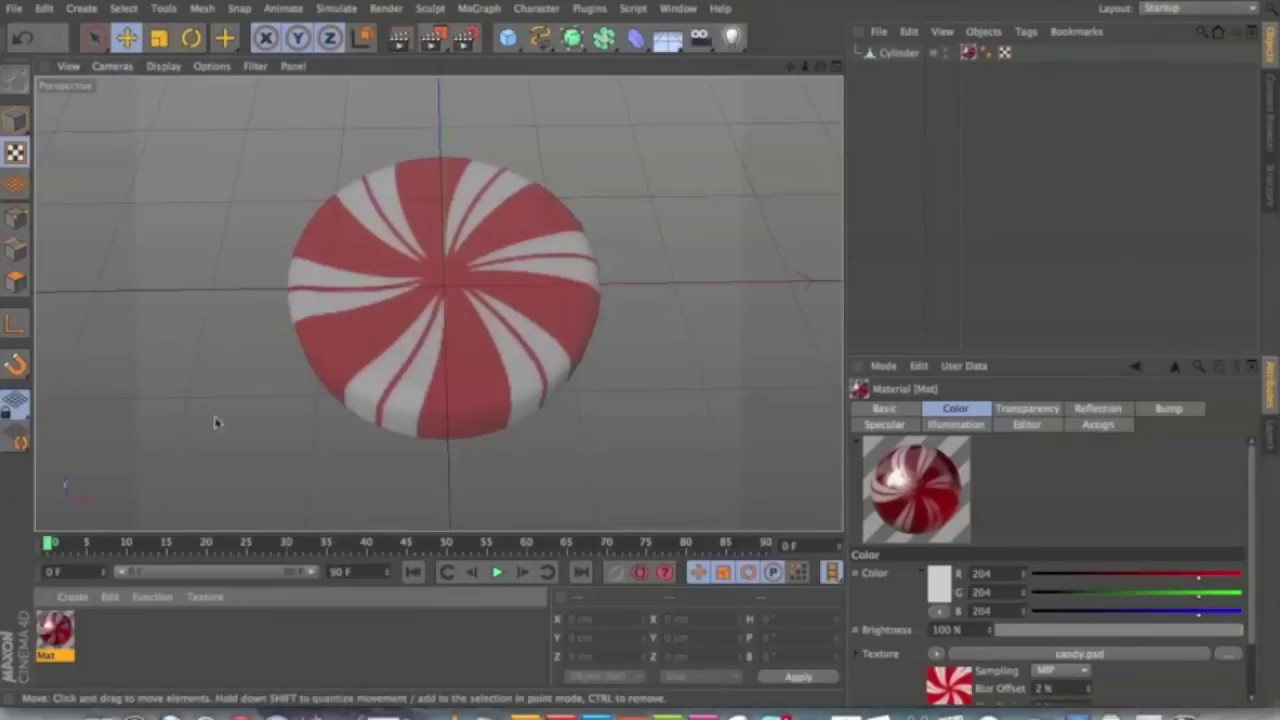
pyautogui.doubleClick(67, 637)
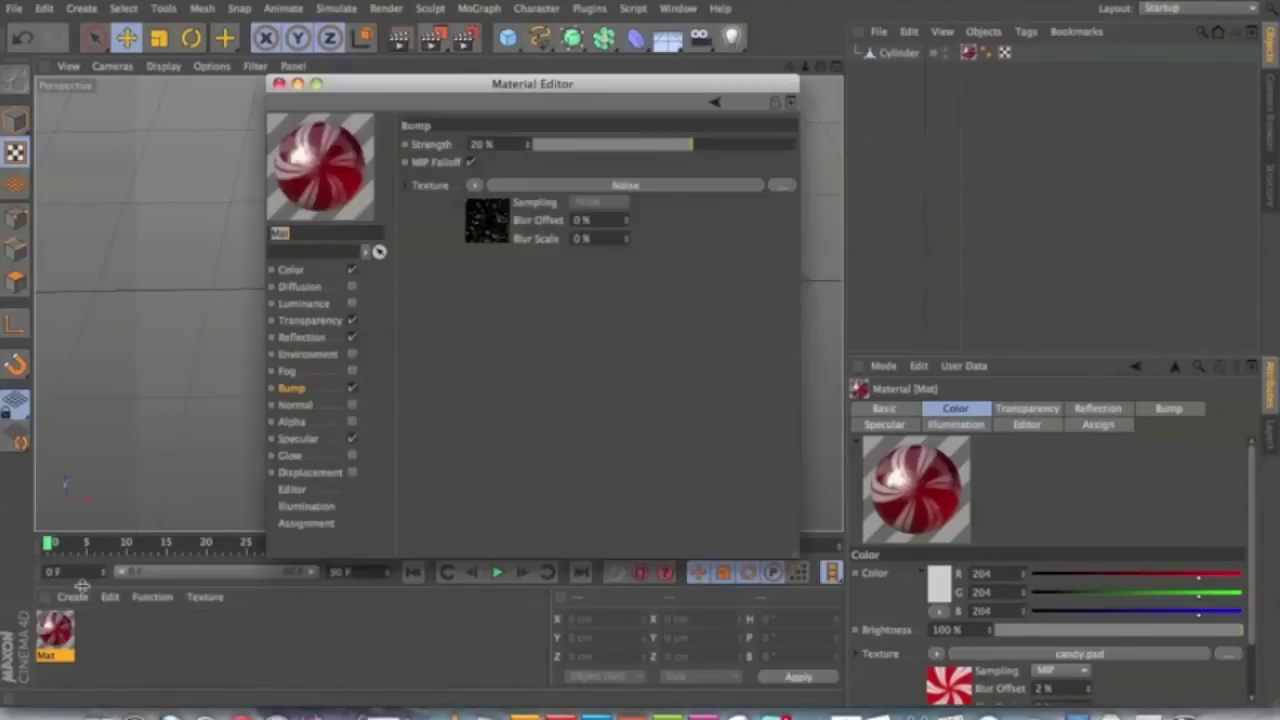
pyautogui.click(308, 271)
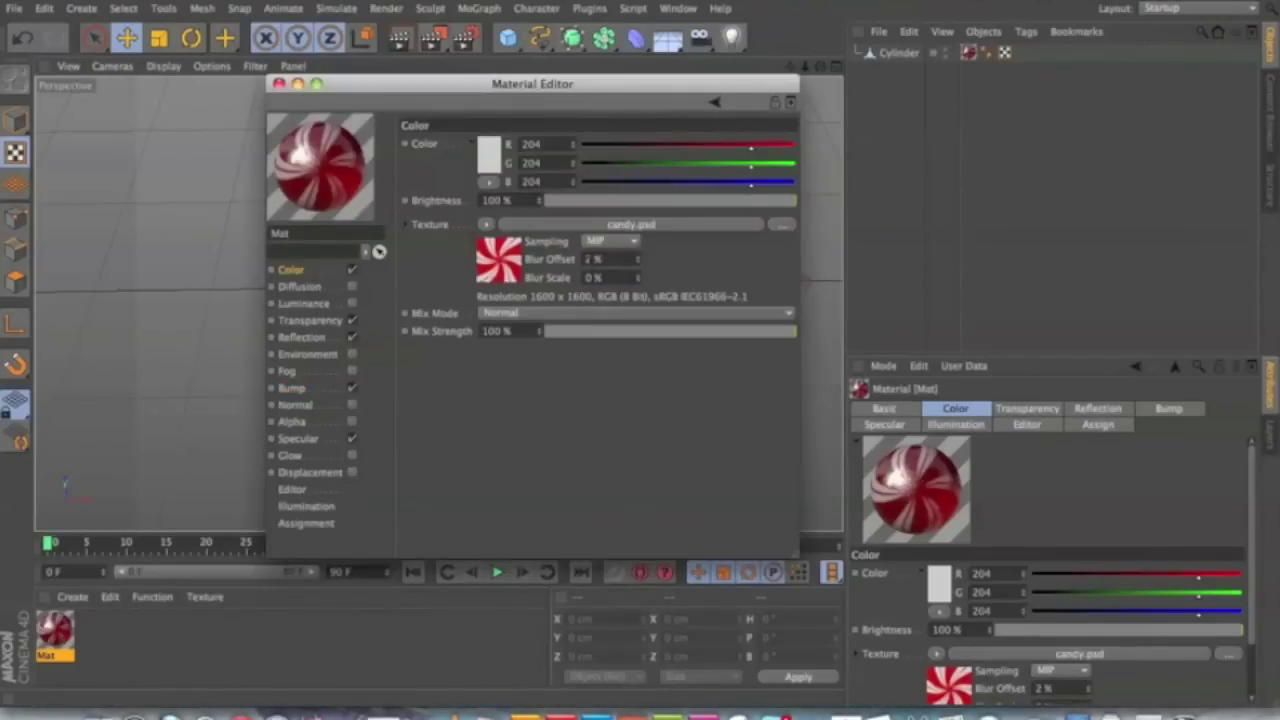
pyautogui.write('0')
pyautogui.press('Return')
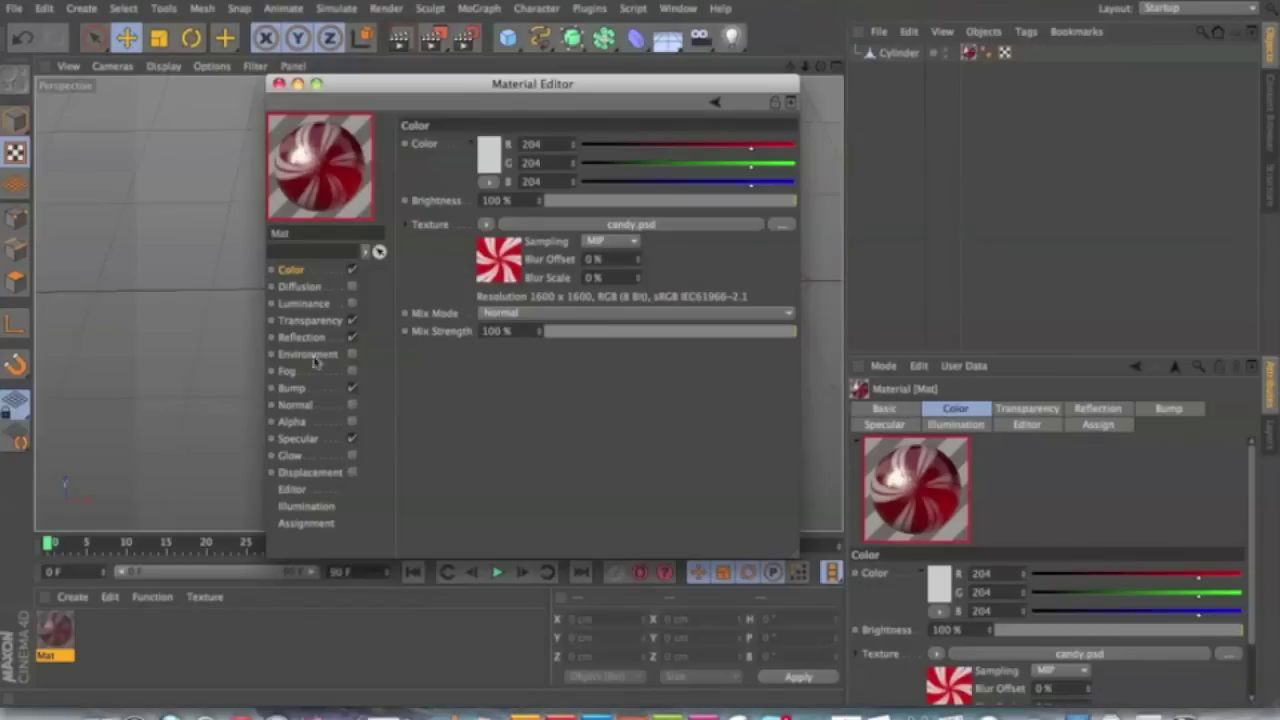
# Lower Mat's bump strength to about 13 %
pyautogui.click(292, 388)
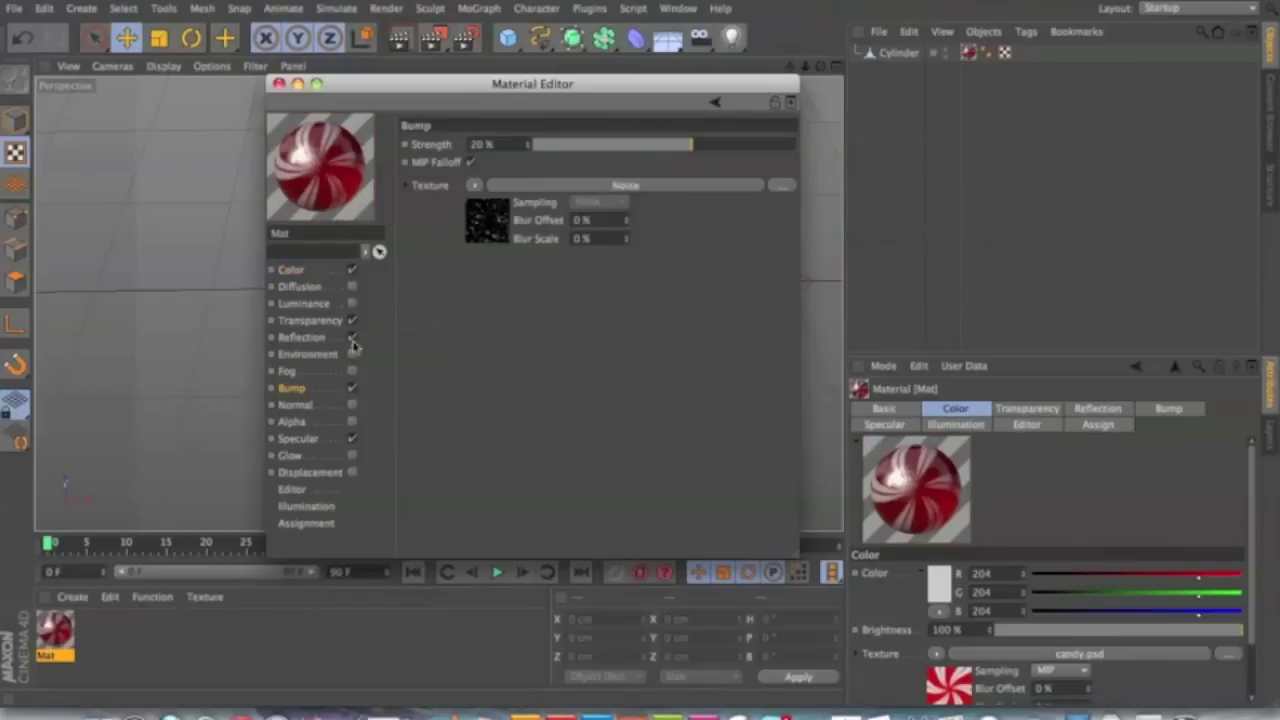
pyautogui.moveTo(679, 147); pyautogui.dragTo(677, 148)
pyautogui.moveTo(681, 148); pyautogui.dragTo(686, 152)
pyautogui.moveTo(273, 86); pyautogui.dragTo(270, 85)
pyautogui.click(277, 84)
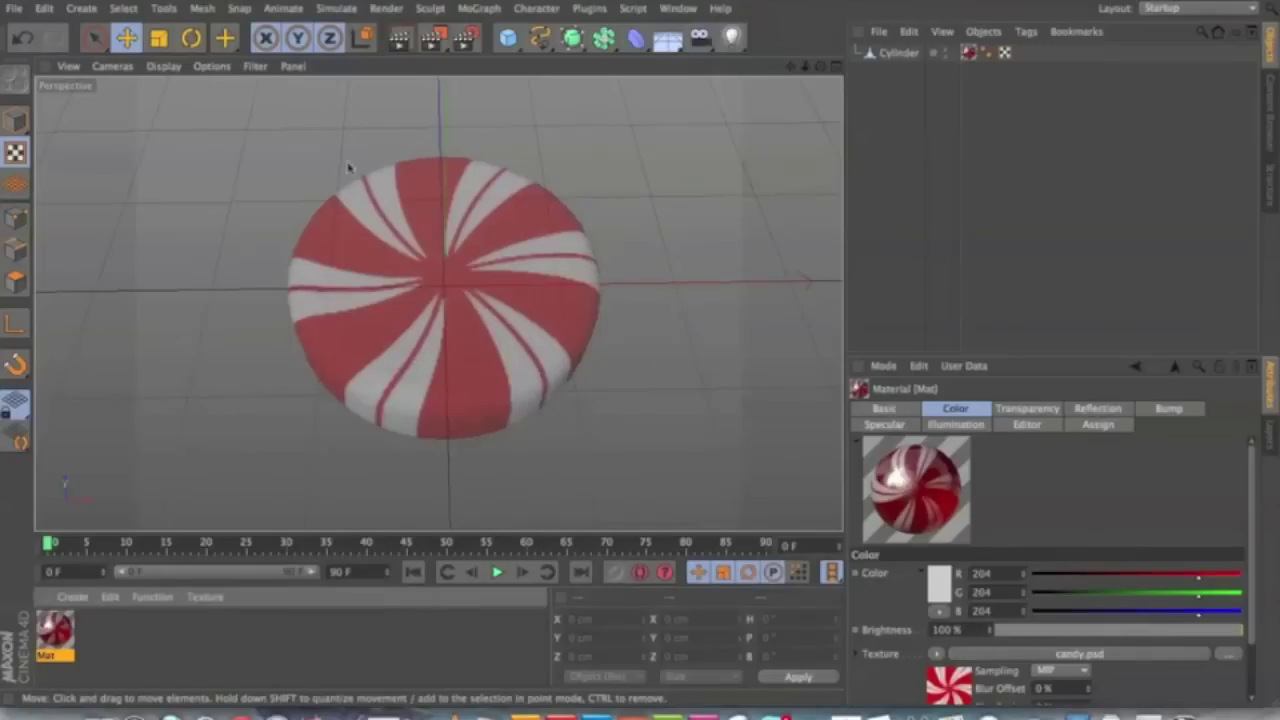
# Select the candy cylinder in Model mode with the Rotate tool active
pyautogui.click(899, 53)
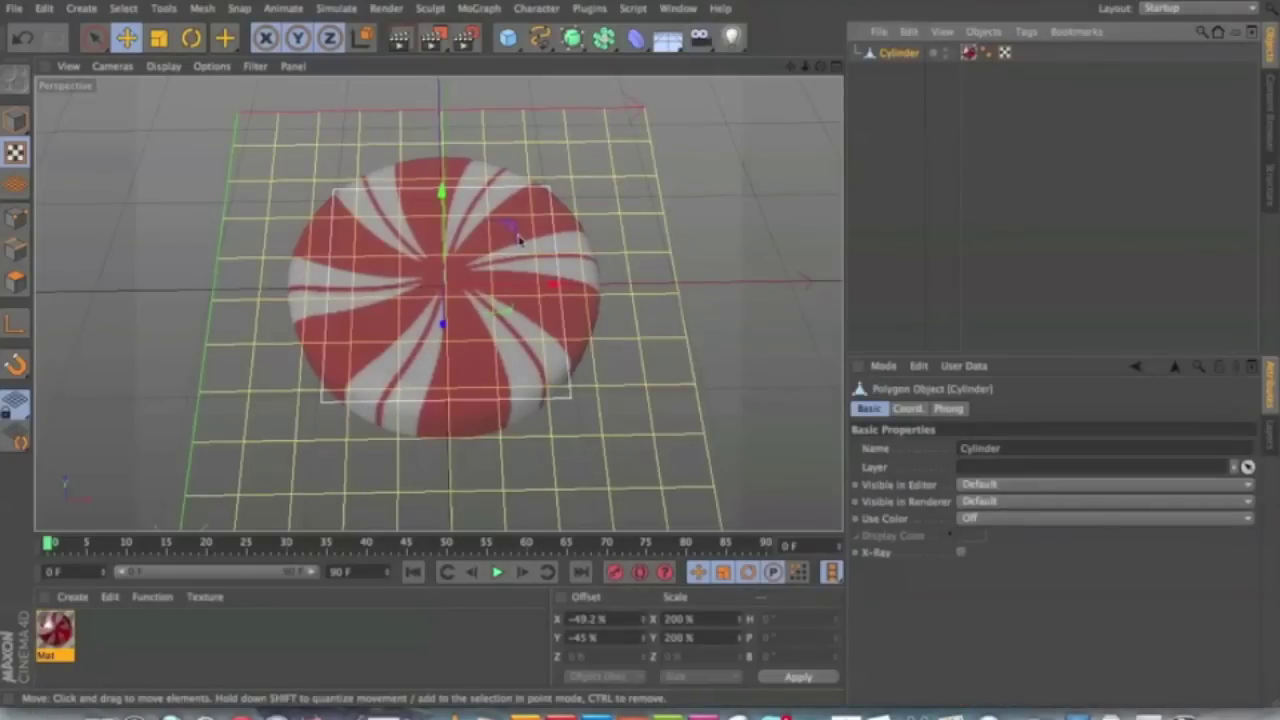
pyautogui.click(95, 38)
pyautogui.click(15, 120)
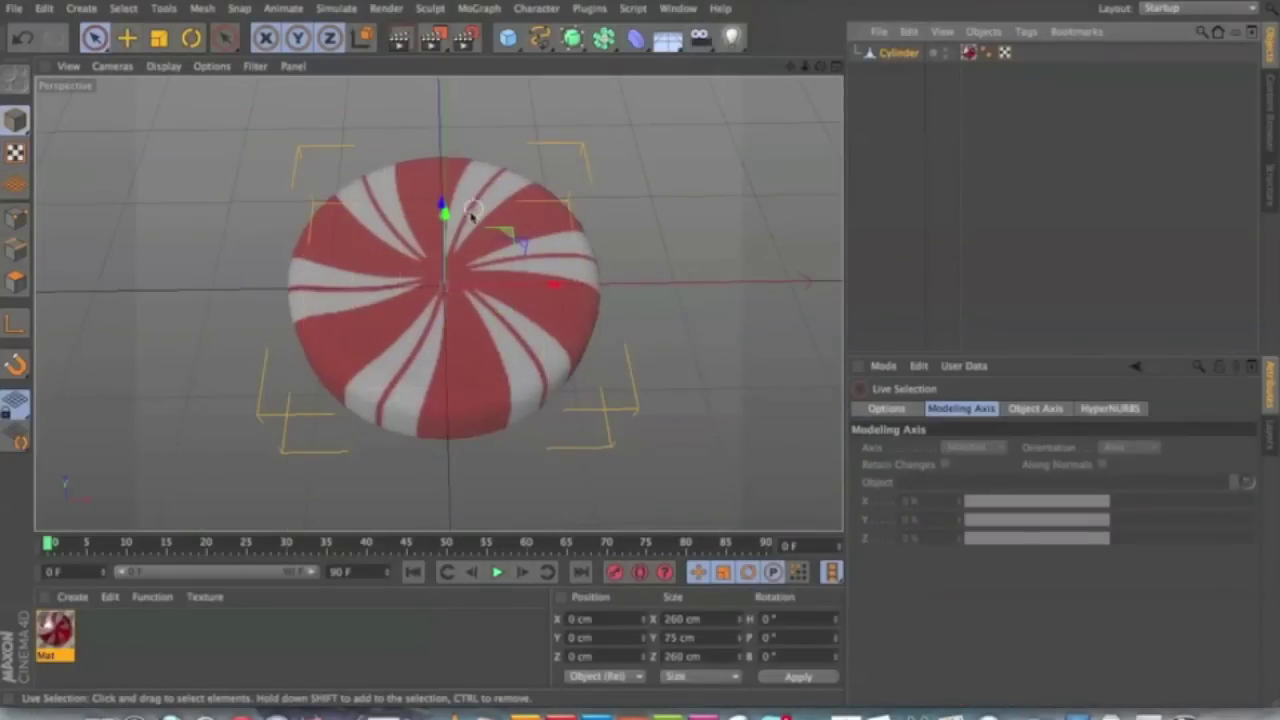
pyautogui.keyDown('alt'); pyautogui.moveTo(473, 196); pyautogui.dragTo(470, 160); pyautogui.keyUp('alt')
pyautogui.click(191, 38)
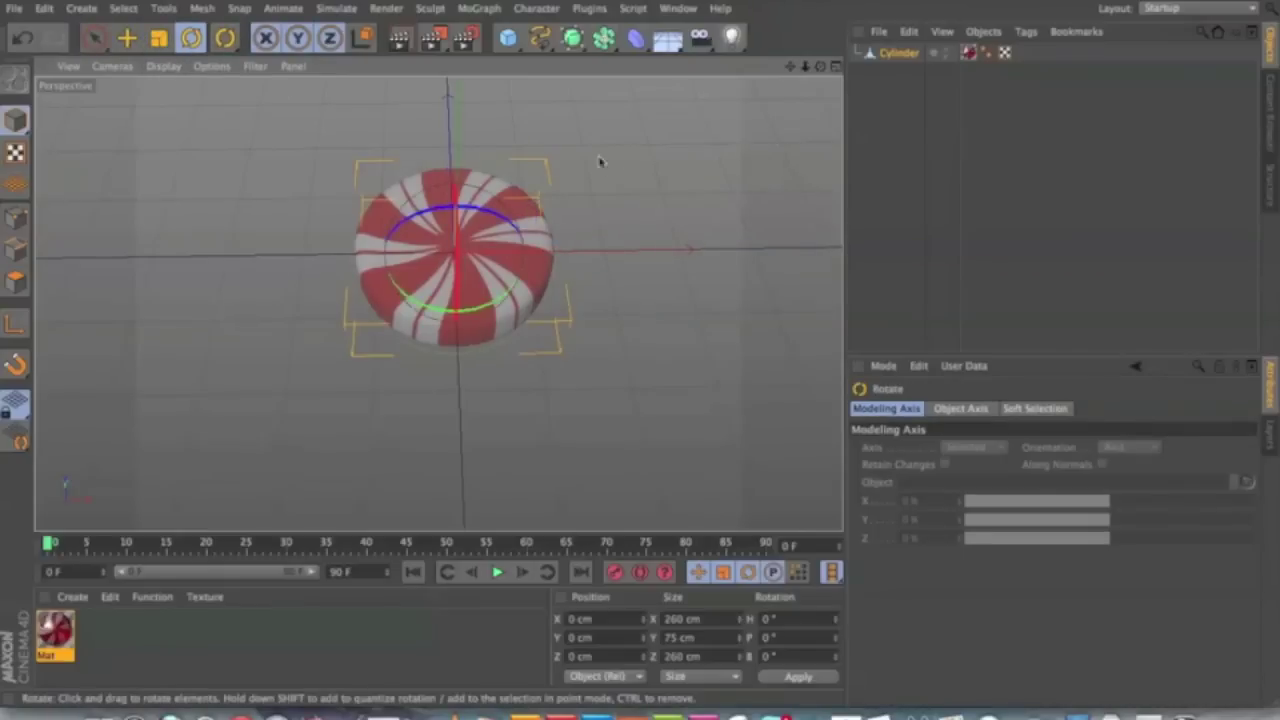
pyautogui.keyDown('alt'); pyautogui.moveTo(602, 162); pyautogui.dragTo(611, 134); pyautogui.keyUp('alt')
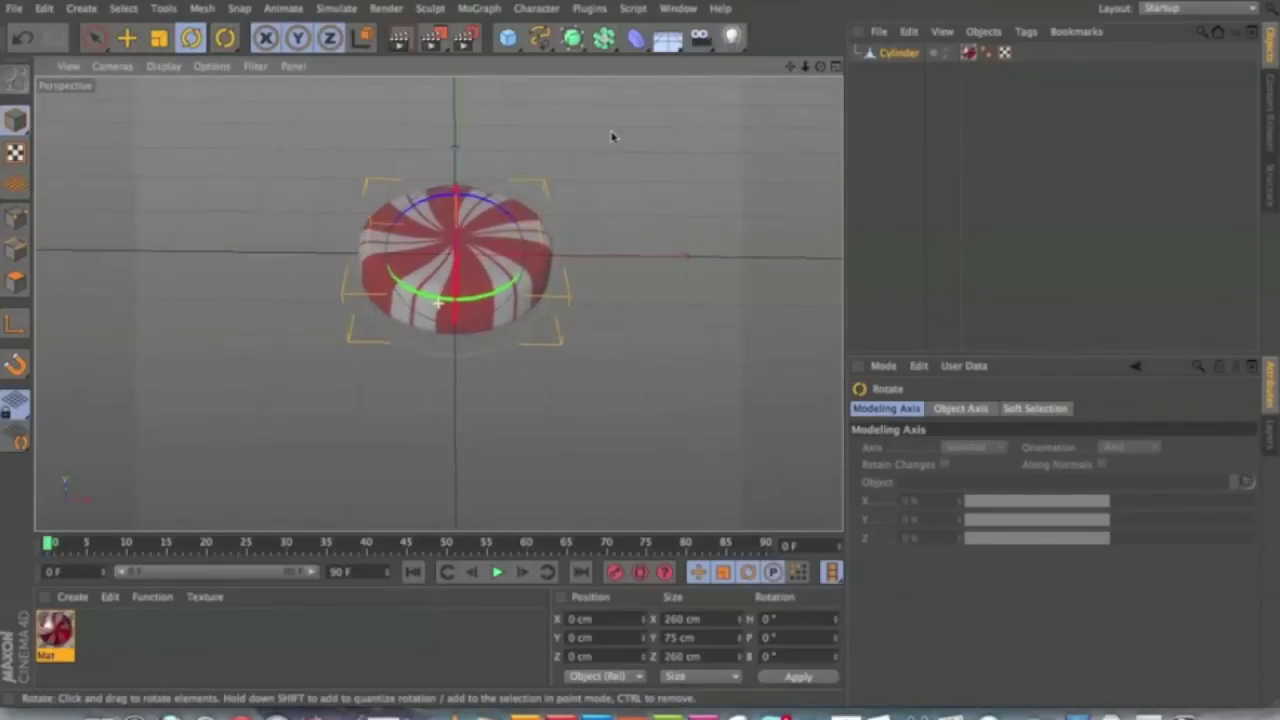
# Tilt the candy to H −12.696°, P 12.503°, B 17.117°, then add a new light
pyautogui.click(497, 8)
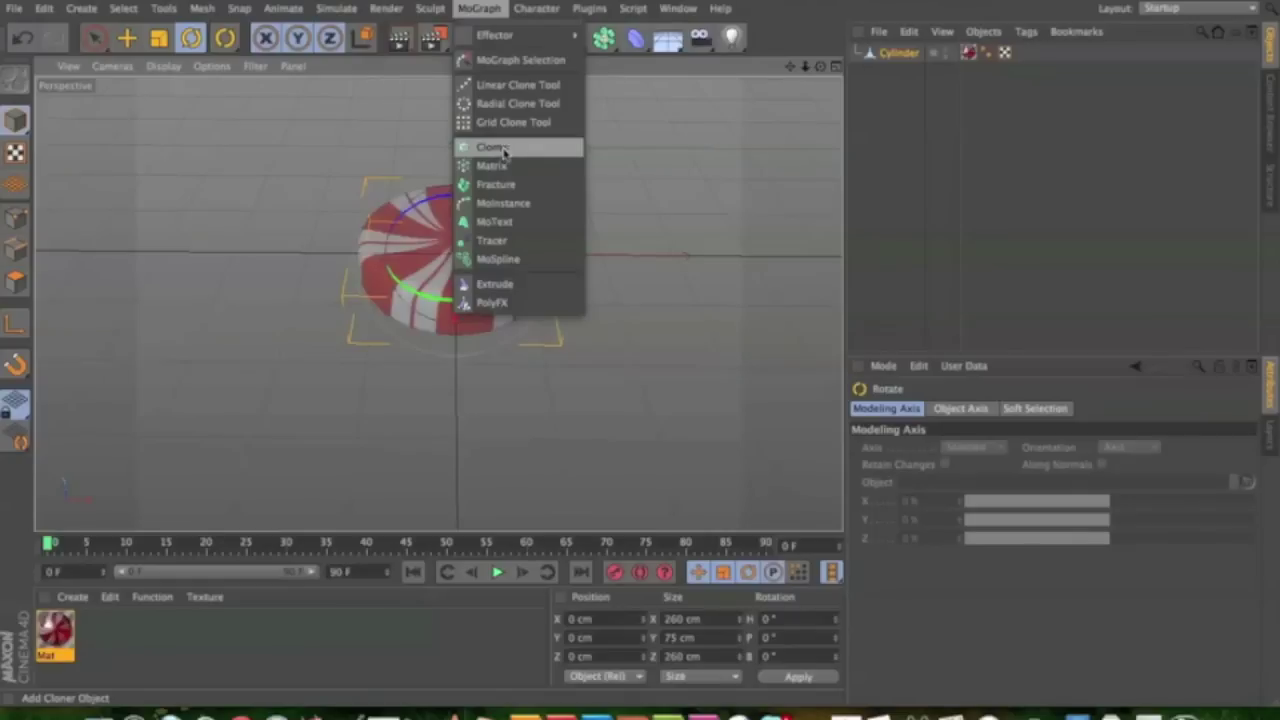
pyautogui.click(960, 114)
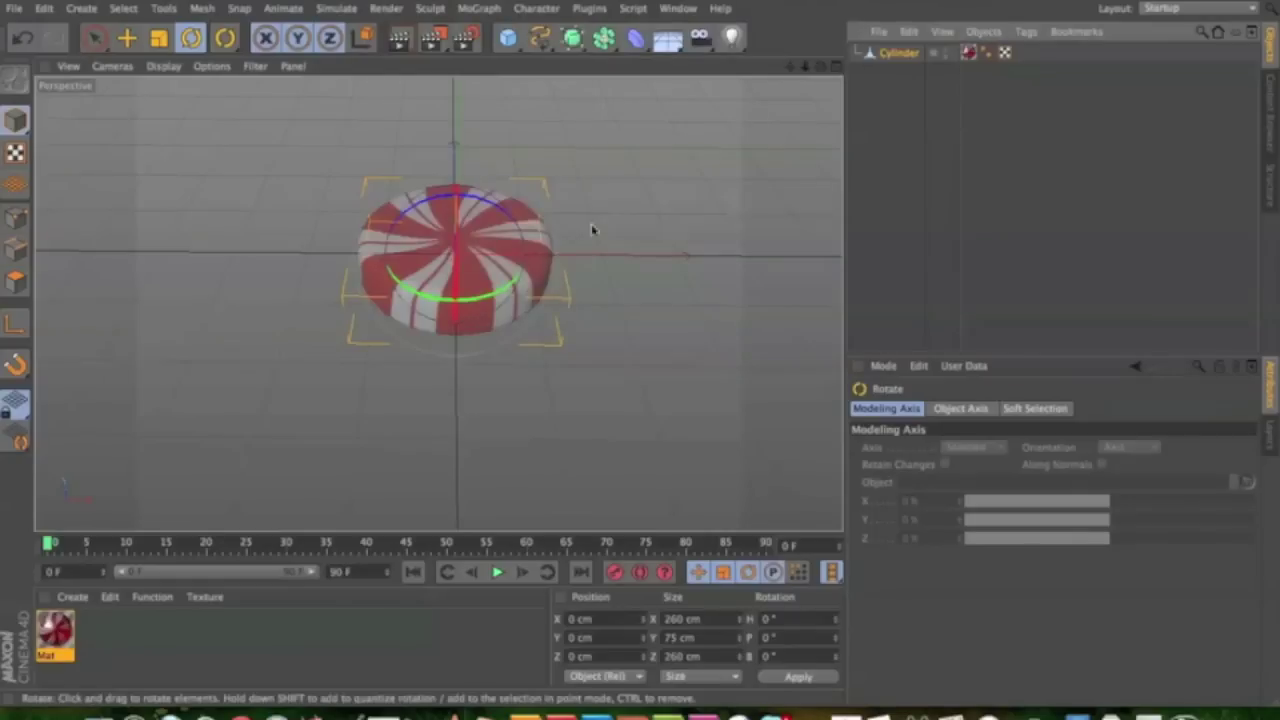
pyautogui.moveTo(455, 240); pyautogui.dragTo(478, 288)
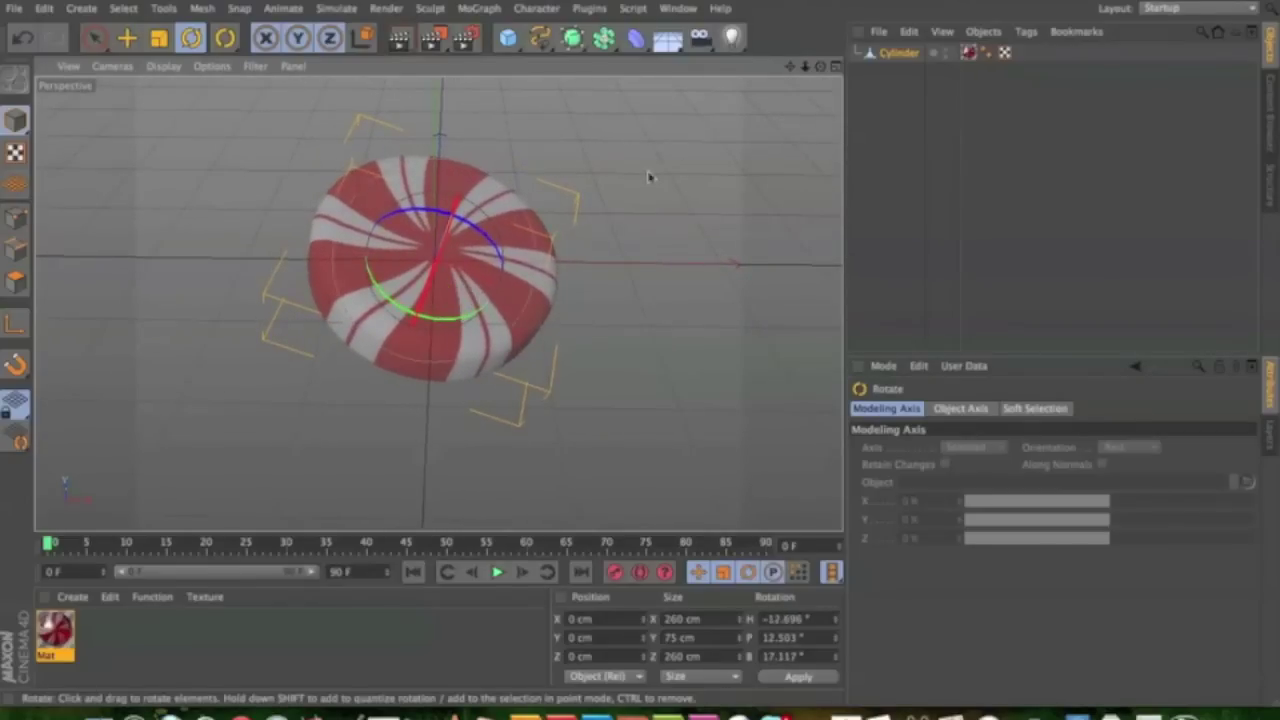
pyautogui.keyDown('alt'); pyautogui.moveTo(648, 177); pyautogui.dragTo(650, 111); pyautogui.keyUp('alt')
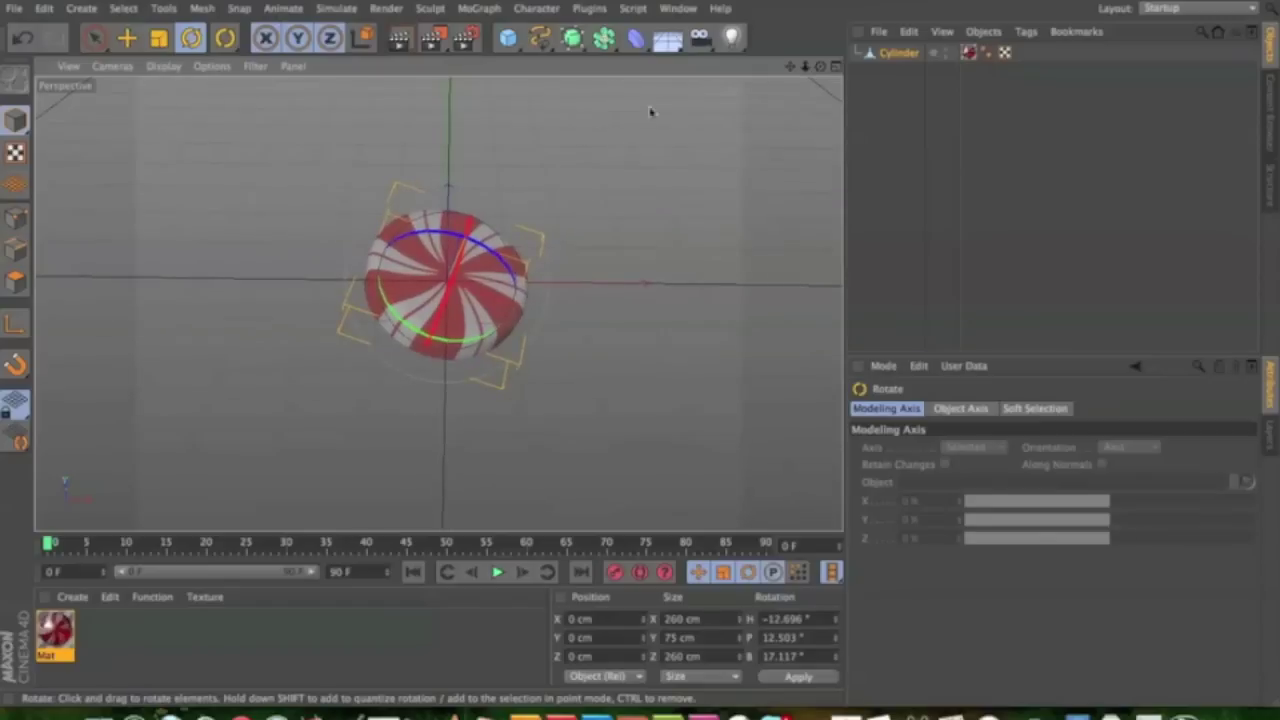
pyautogui.moveTo(733, 38); pyautogui.dragTo(780, 57)
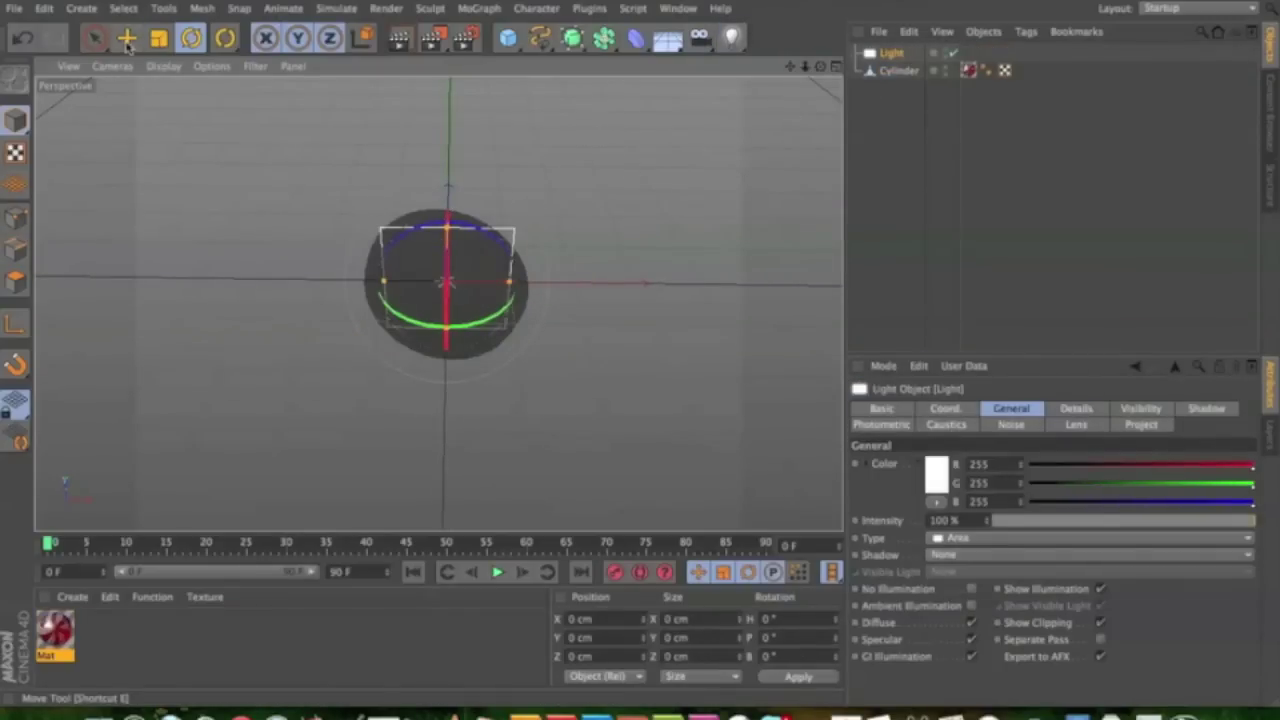
# Raise the light above and right of the candy, angled to H −100° and P 40°
pyautogui.press('e')
pyautogui.moveTo(447, 177); pyautogui.dragTo(490, 88)
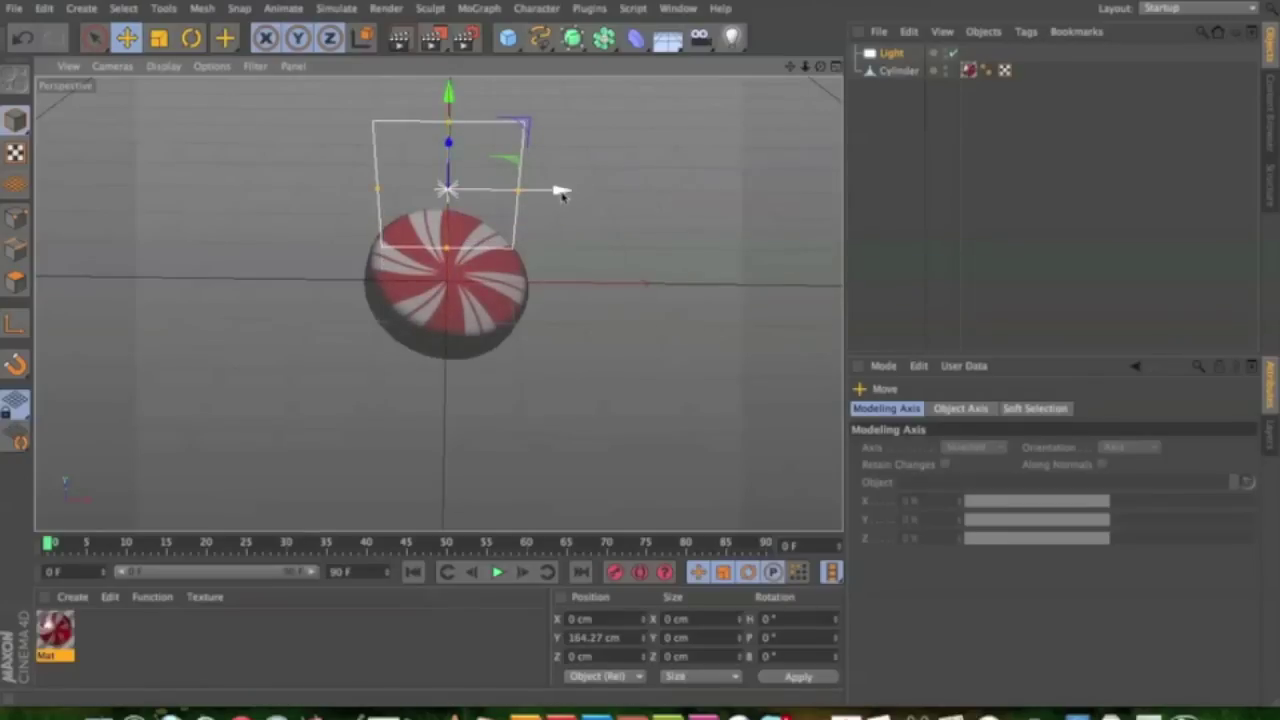
pyautogui.moveTo(560, 189); pyautogui.dragTo(751, 194)
pyautogui.click(191, 37)
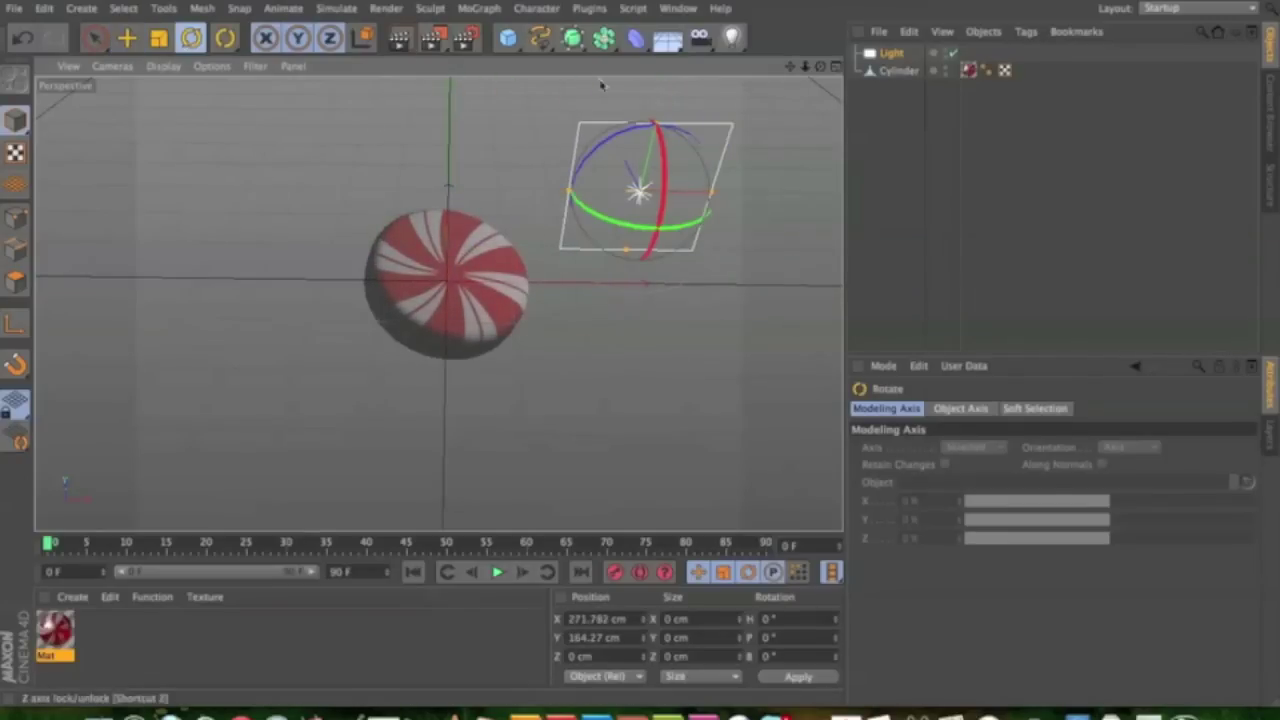
pyautogui.moveTo(686, 231); pyautogui.dragTo(468, 216)
pyautogui.moveTo(591, 143); pyautogui.dragTo(547, 186)
# Reposition the light to about 210.6, 227.0, -44.0 cm, nearer above the candy
pyautogui.click(126, 37)
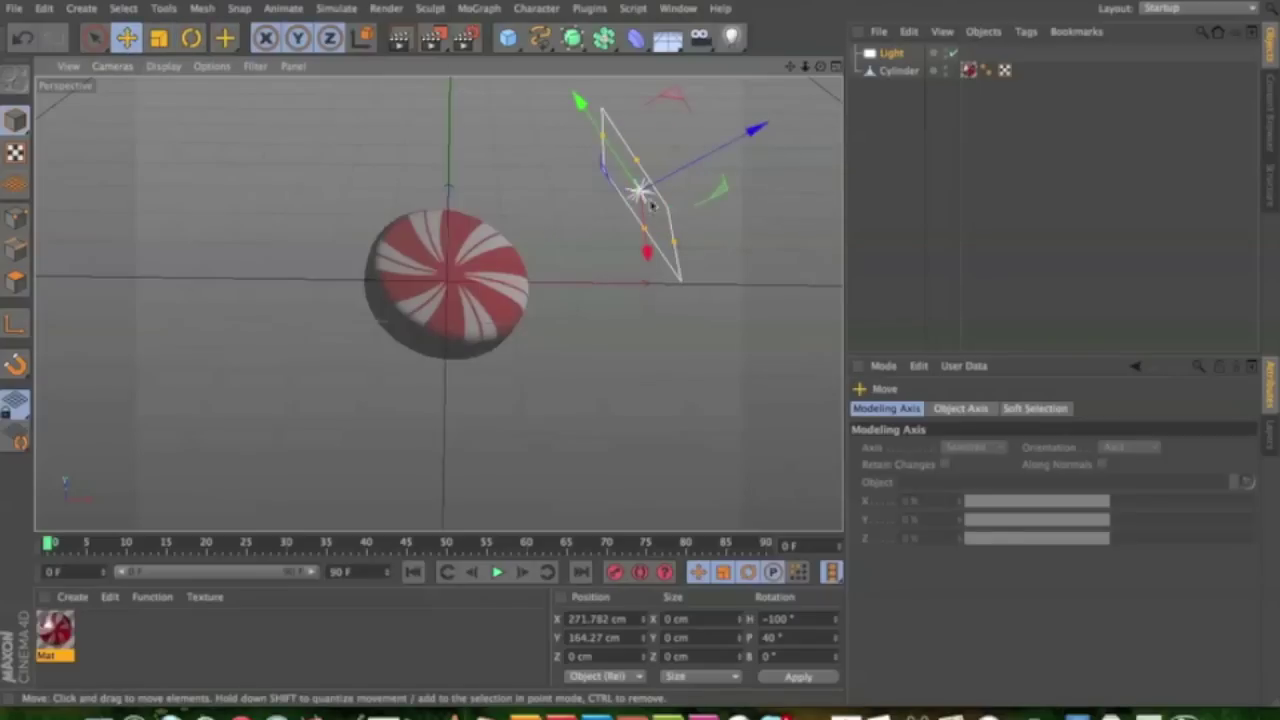
pyautogui.moveTo(637, 191); pyautogui.dragTo(621, 118)
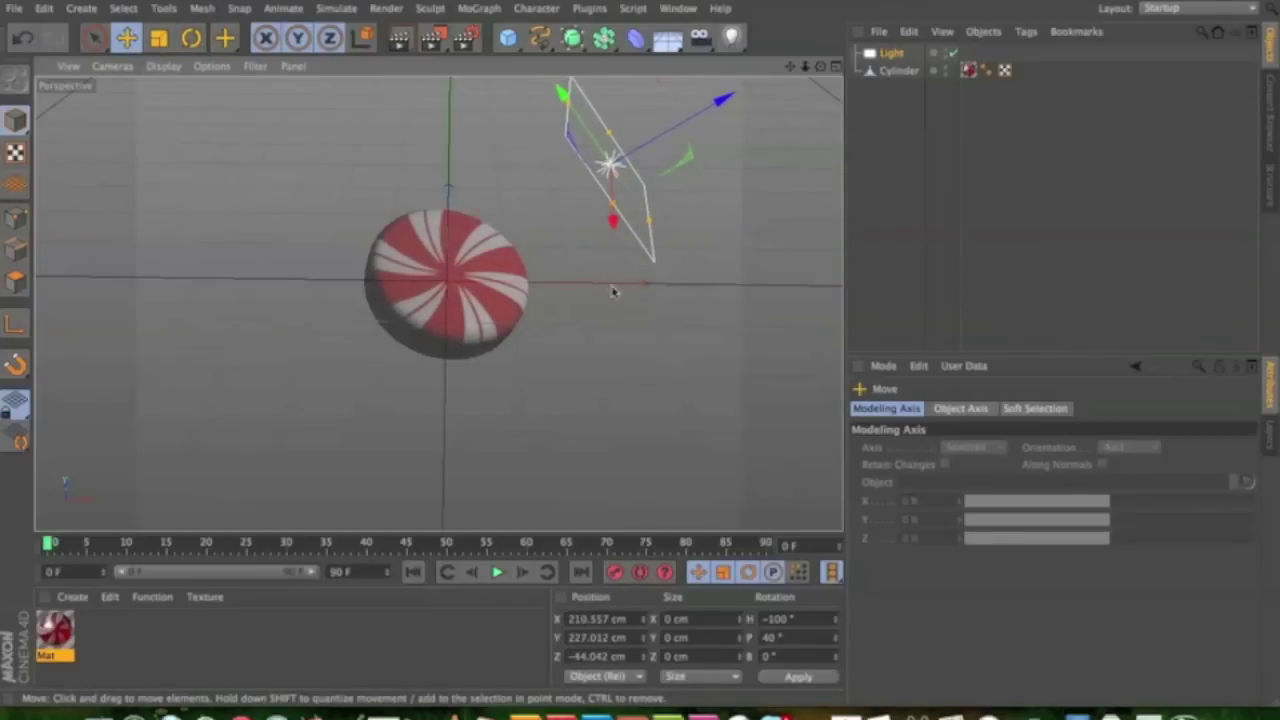
pyautogui.scroll(3, 470, 285)
pyautogui.keyDown('alt'); pyautogui.moveTo(490, 250); pyautogui.dragTo(565, 180); pyautogui.keyUp('alt')
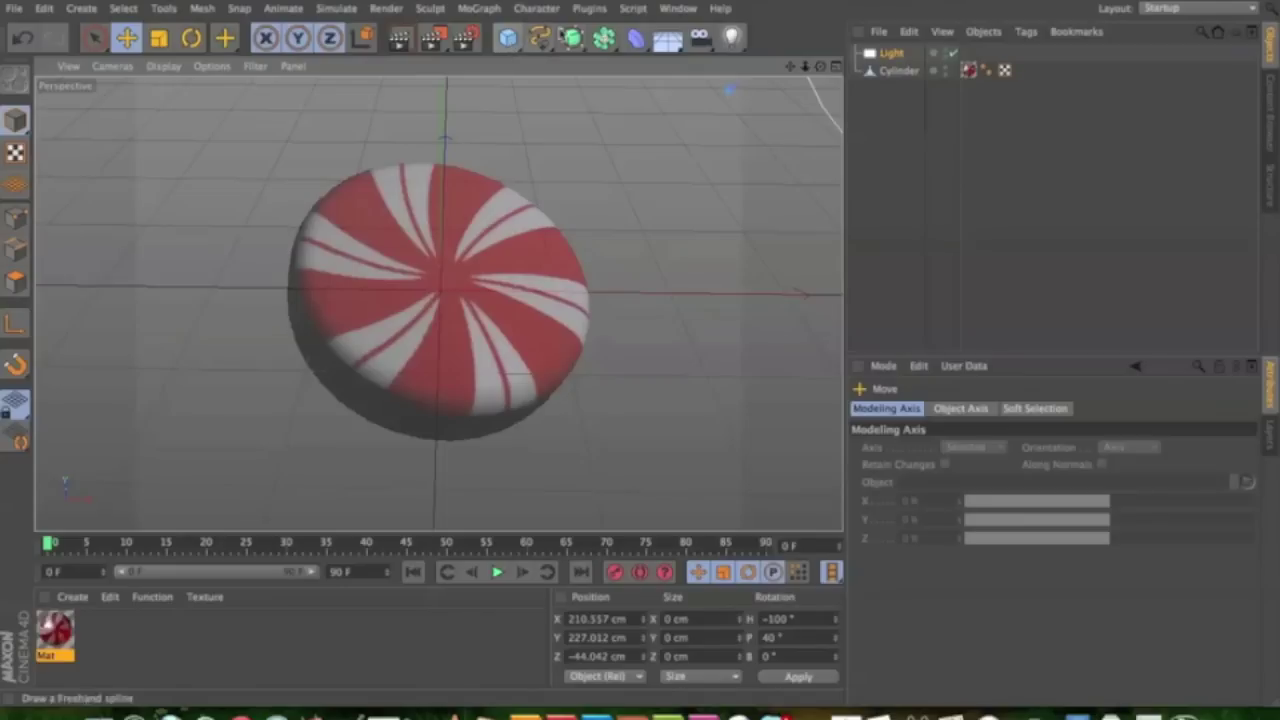
# Add a Sky object and apply a new blank material, Mat.1, to it
pyautogui.click(671, 42)
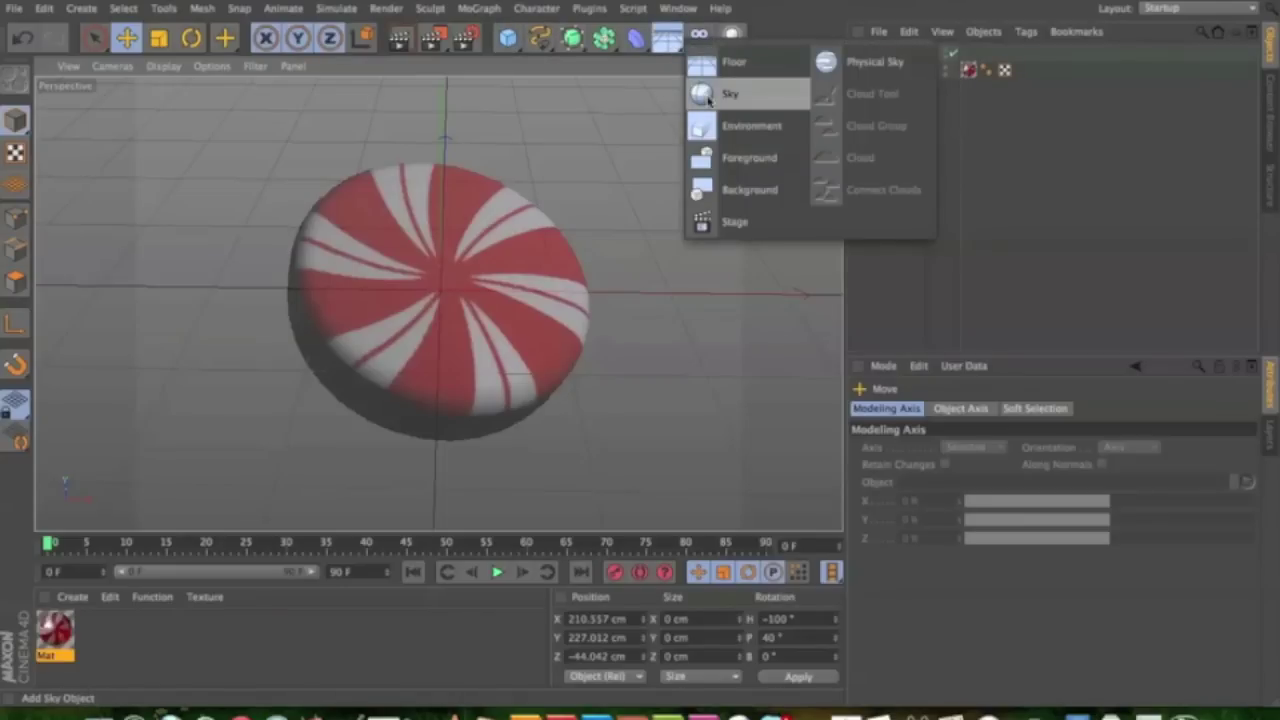
pyautogui.click(708, 97)
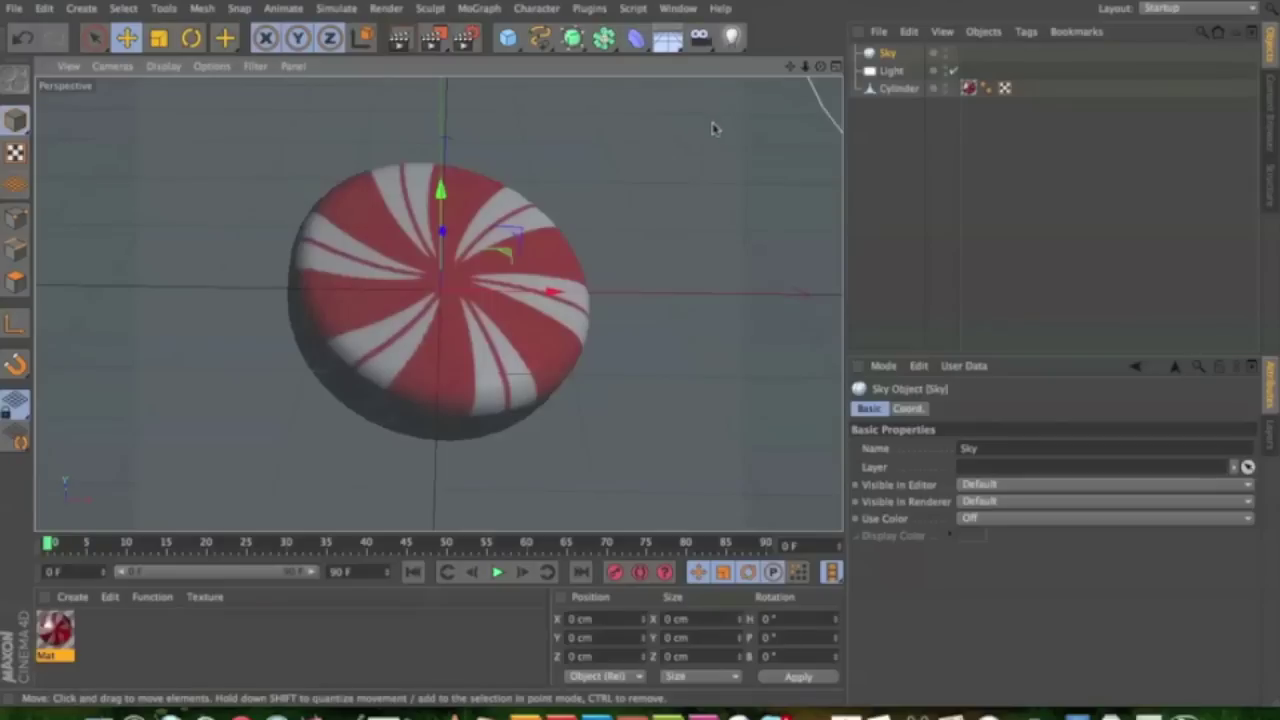
pyautogui.doubleClick(145, 635)
pyautogui.moveTo(53, 637); pyautogui.dragTo(888, 53)
# Set Mat.1's colour to pink (R 255, G 170, B 205)
pyautogui.doubleClick(56, 632)
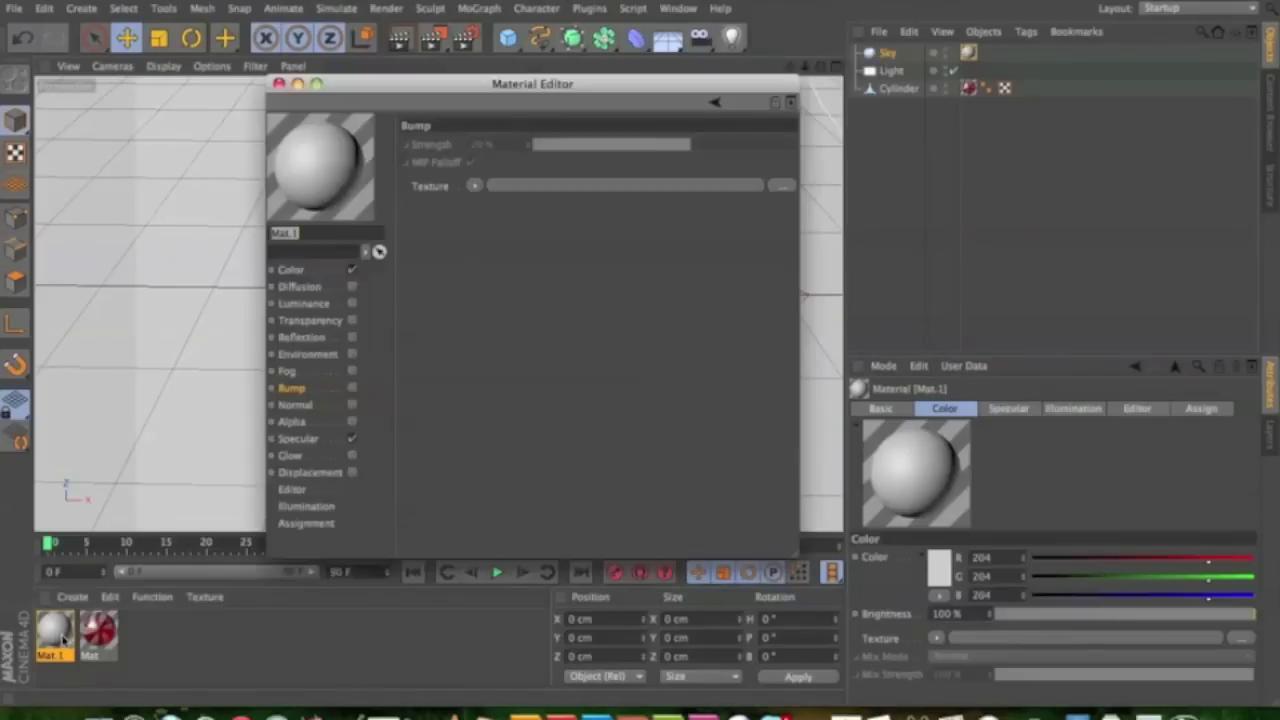
pyautogui.click(309, 277)
pyautogui.click(488, 162)
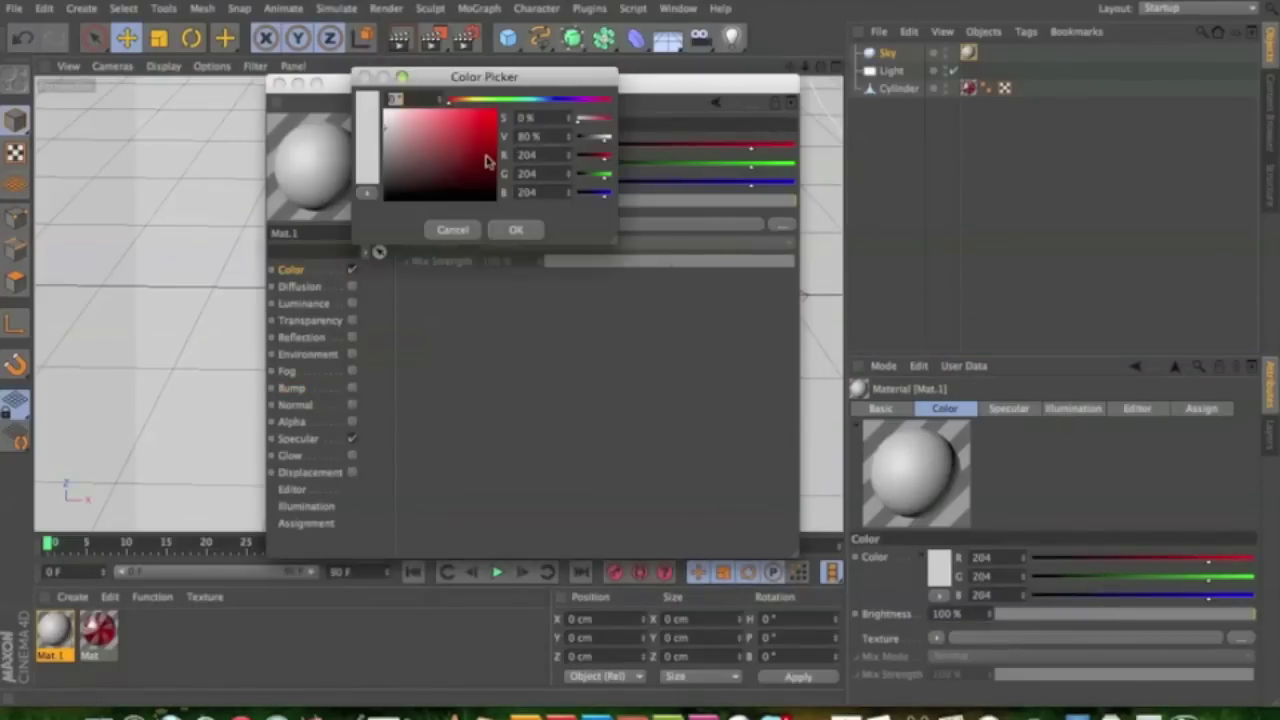
pyautogui.moveTo(591, 104); pyautogui.dragTo(580, 106)
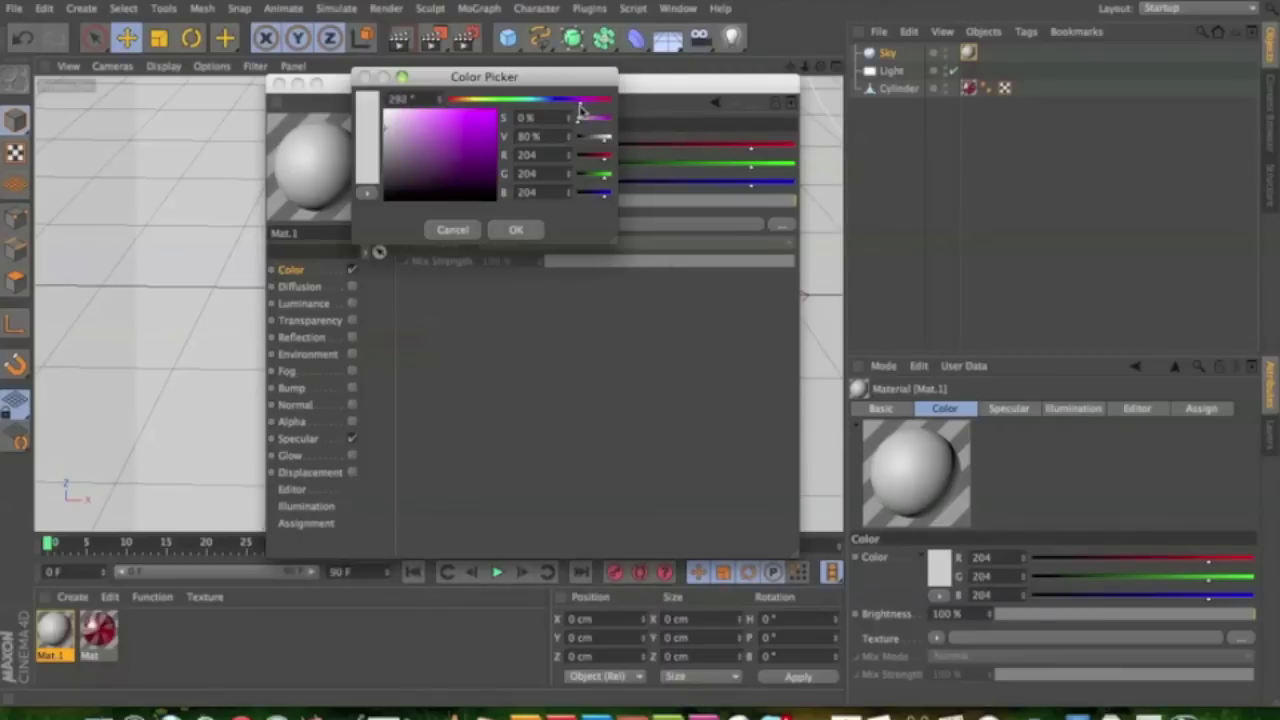
pyautogui.moveTo(435, 136)
pyautogui.mouseDown()
pyautogui.moveTo(439, 107)
pyautogui.moveTo(421, 108)
pyautogui.mouseUp()
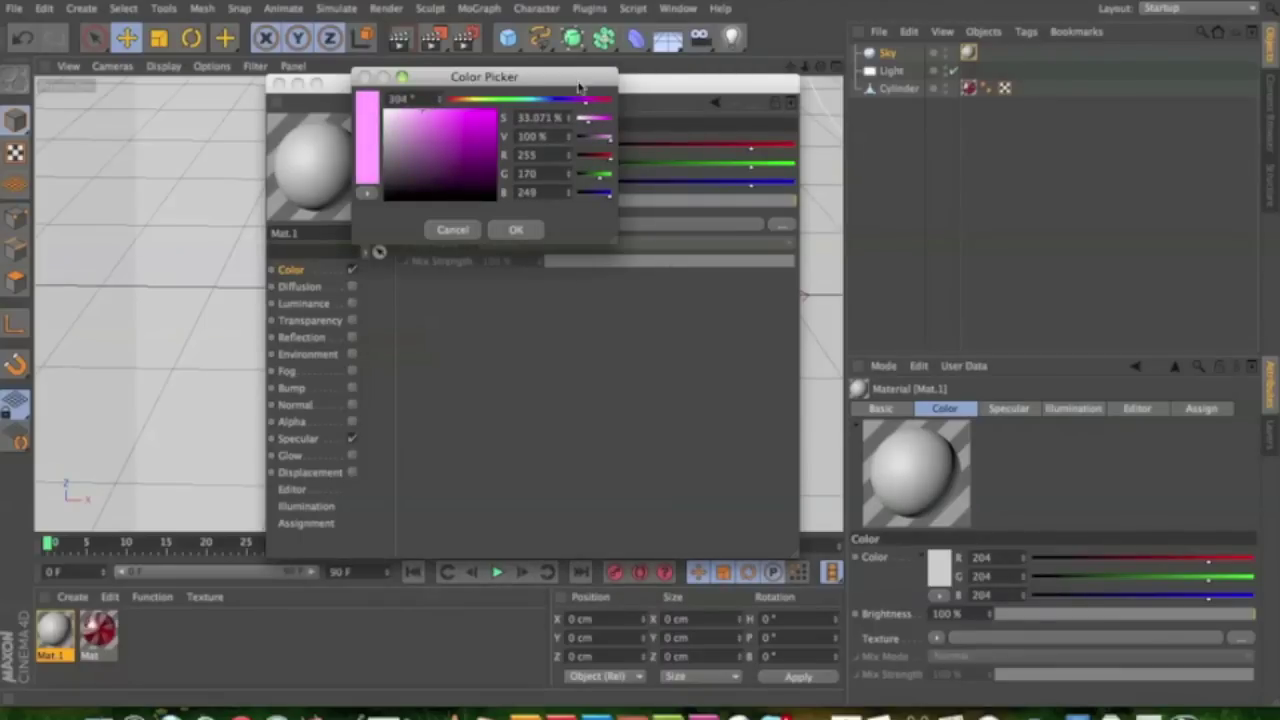
pyautogui.moveTo(587, 107); pyautogui.dragTo(601, 106)
pyautogui.click(517, 230)
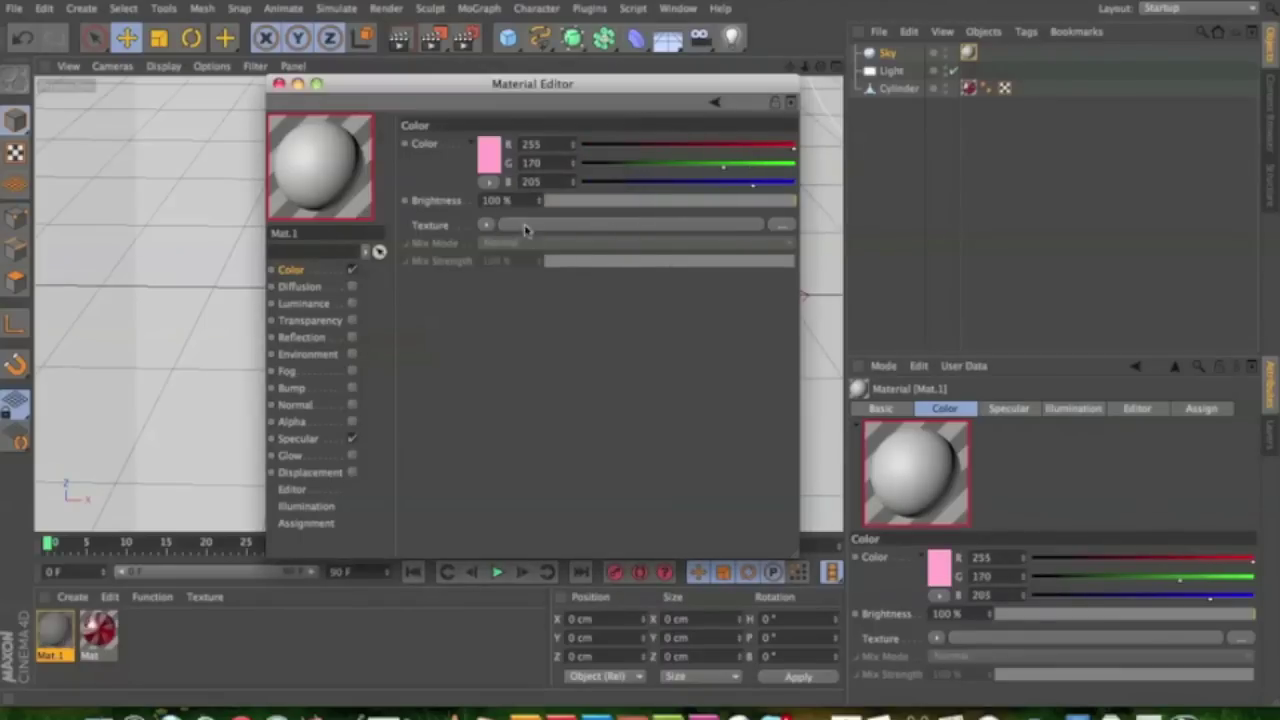
pyautogui.click(280, 83)
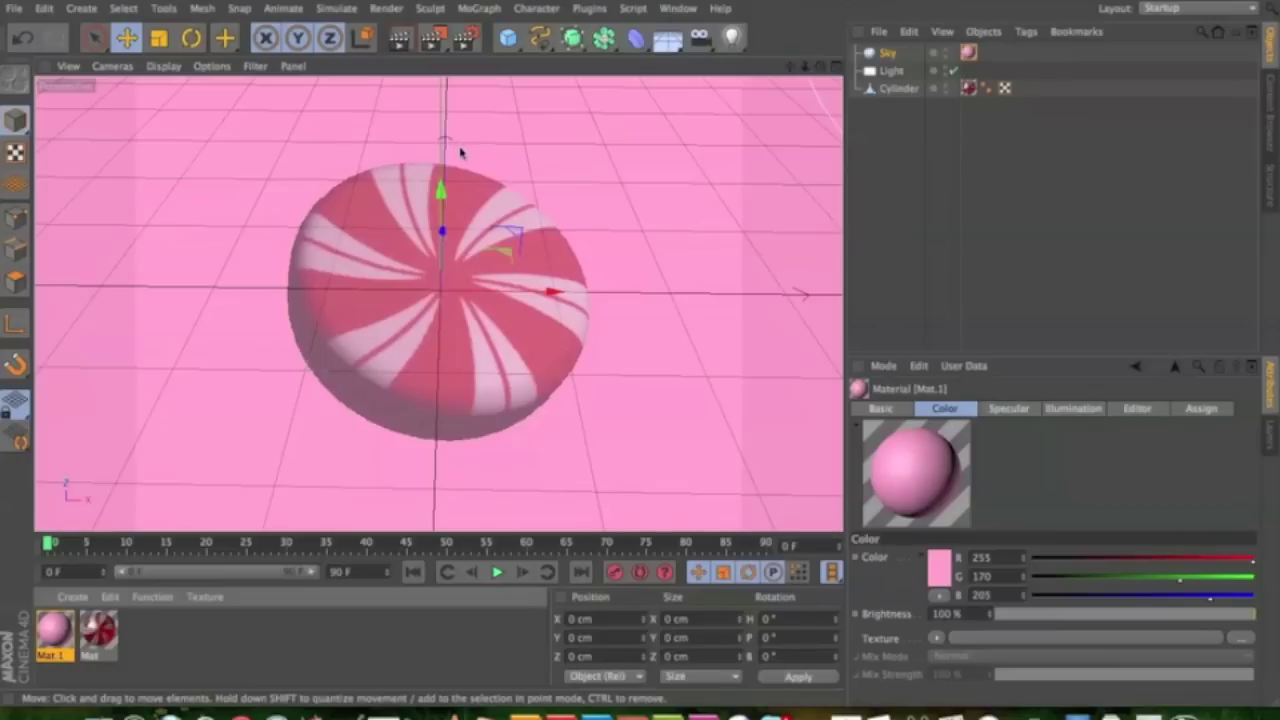
# Preview-render the tilted candy against the pink sky from above, comparing it with earlier renders
pyautogui.keyDown('alt'); pyautogui.moveTo(495, 240); pyautogui.dragTo(535, 212); pyautogui.keyUp('alt')
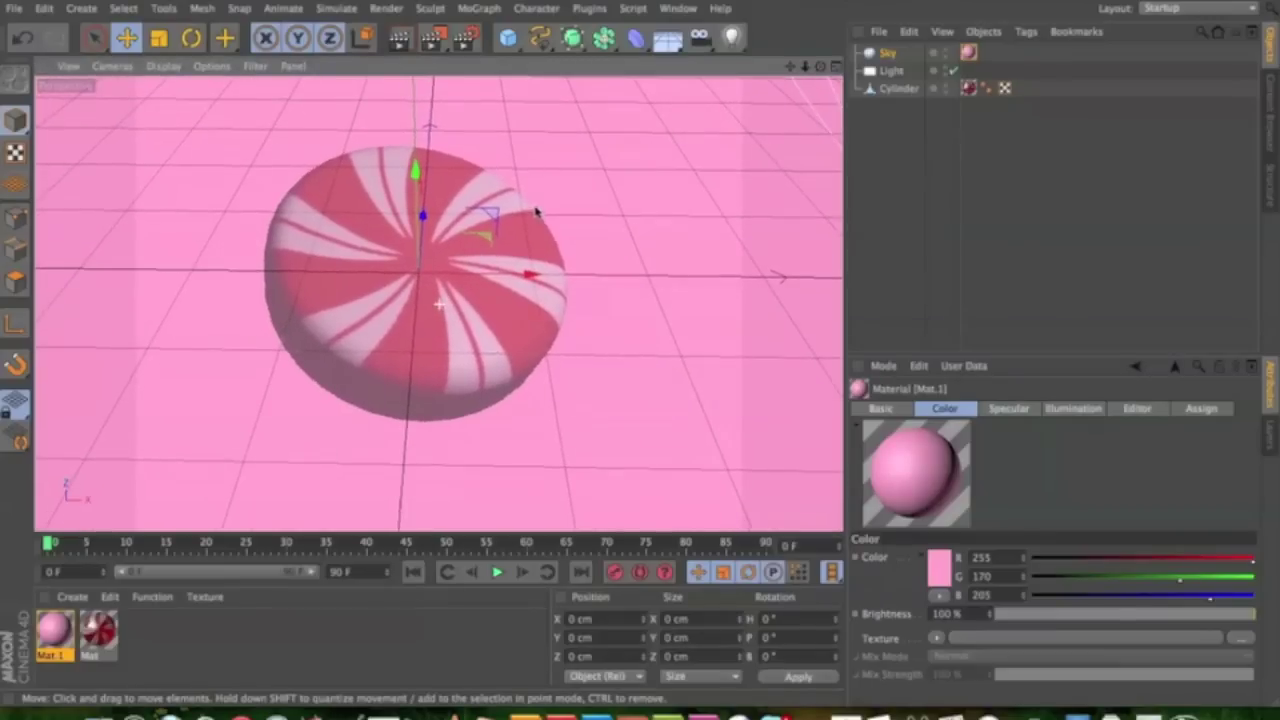
pyautogui.click(434, 40)
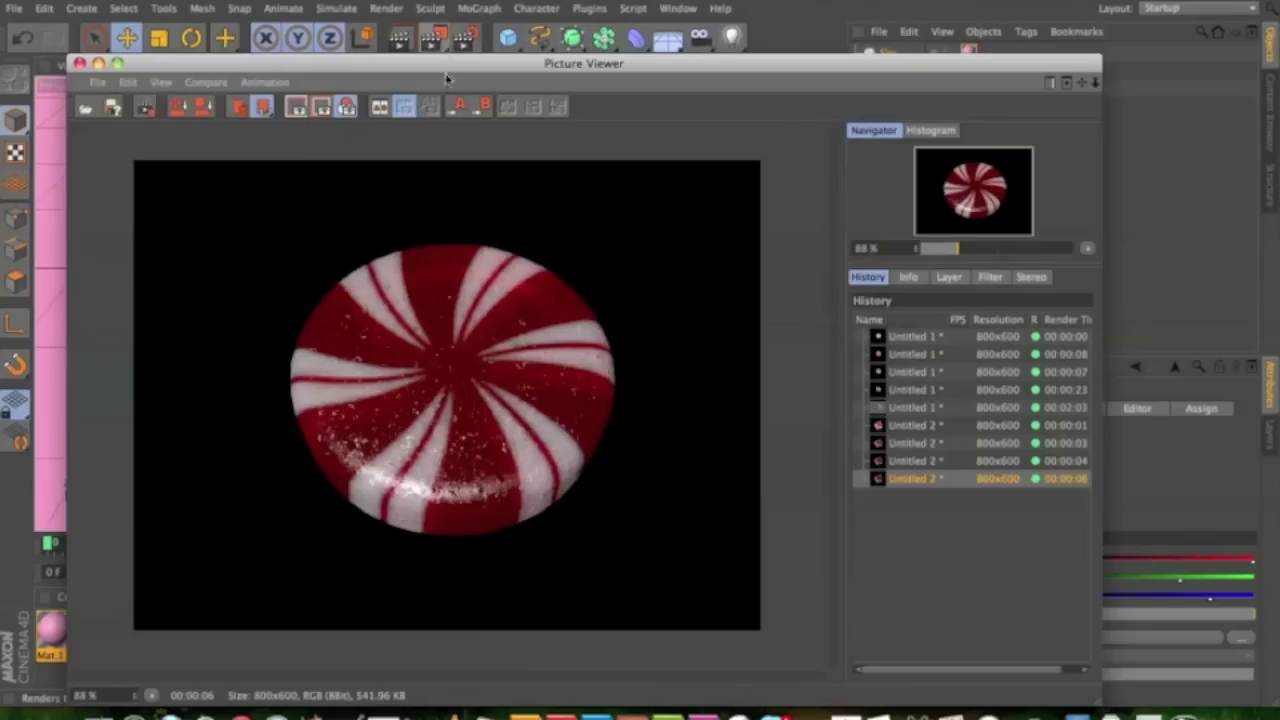
pyautogui.click(904, 479)
pyautogui.click(906, 497)
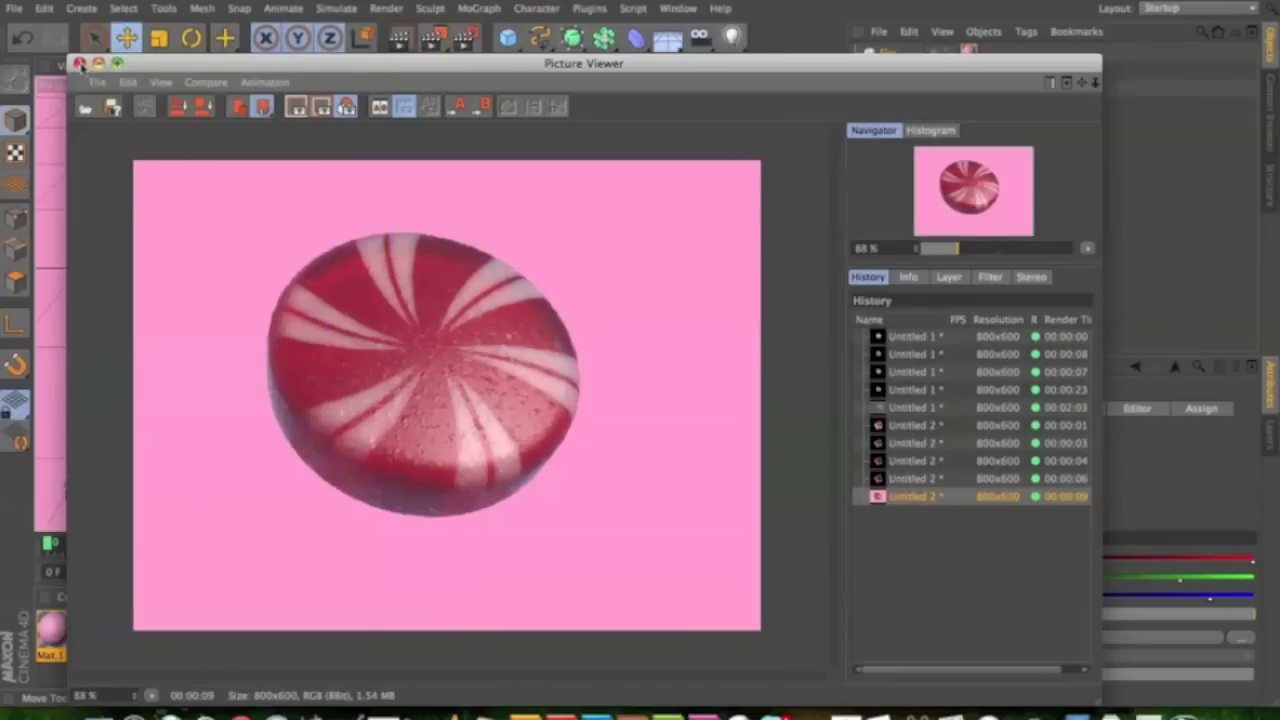
pyautogui.click(79, 63)
pyautogui.click(465, 40)
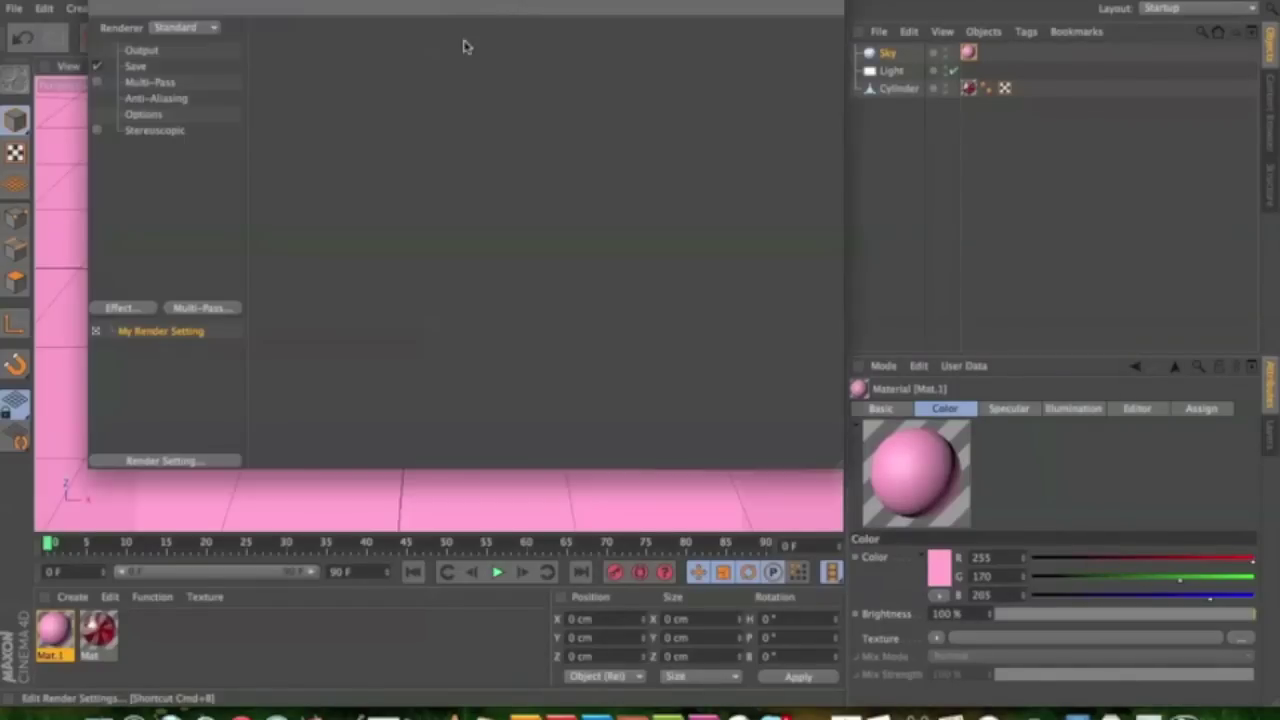
# Add the Global Illumination render effect with Diffuse Depth 2
pyautogui.click(121, 308)
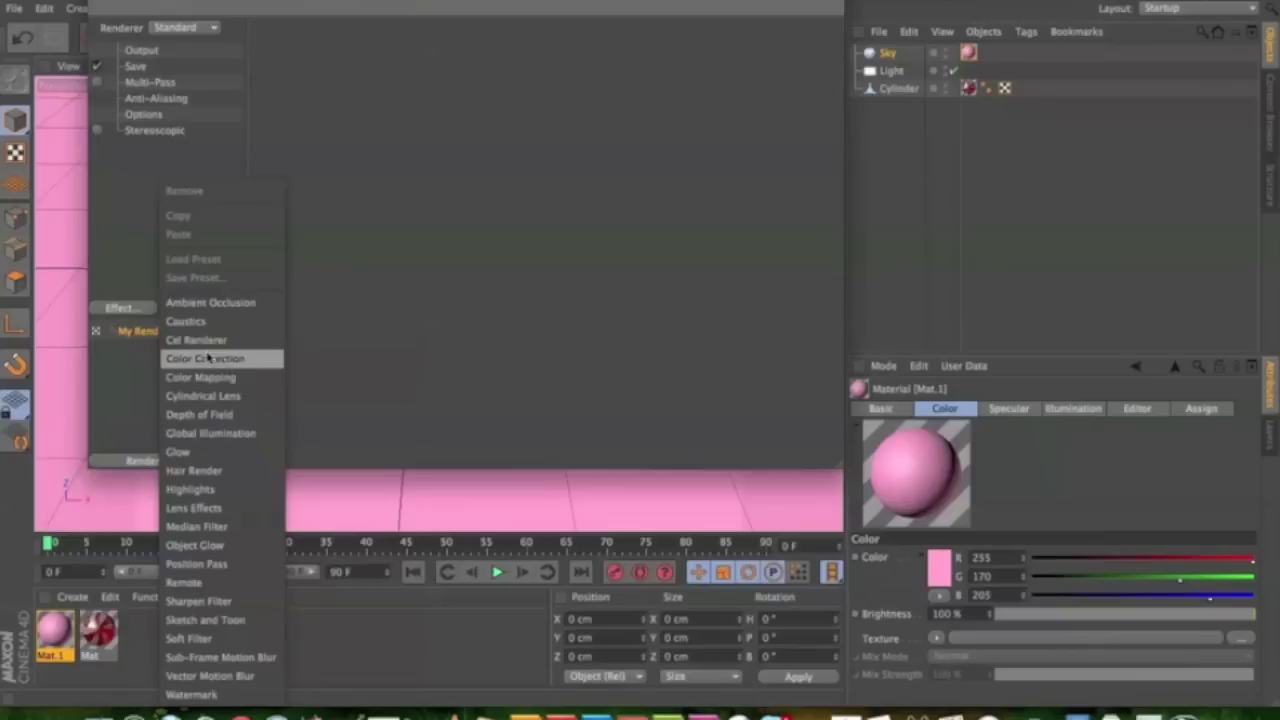
pyautogui.click(212, 434)
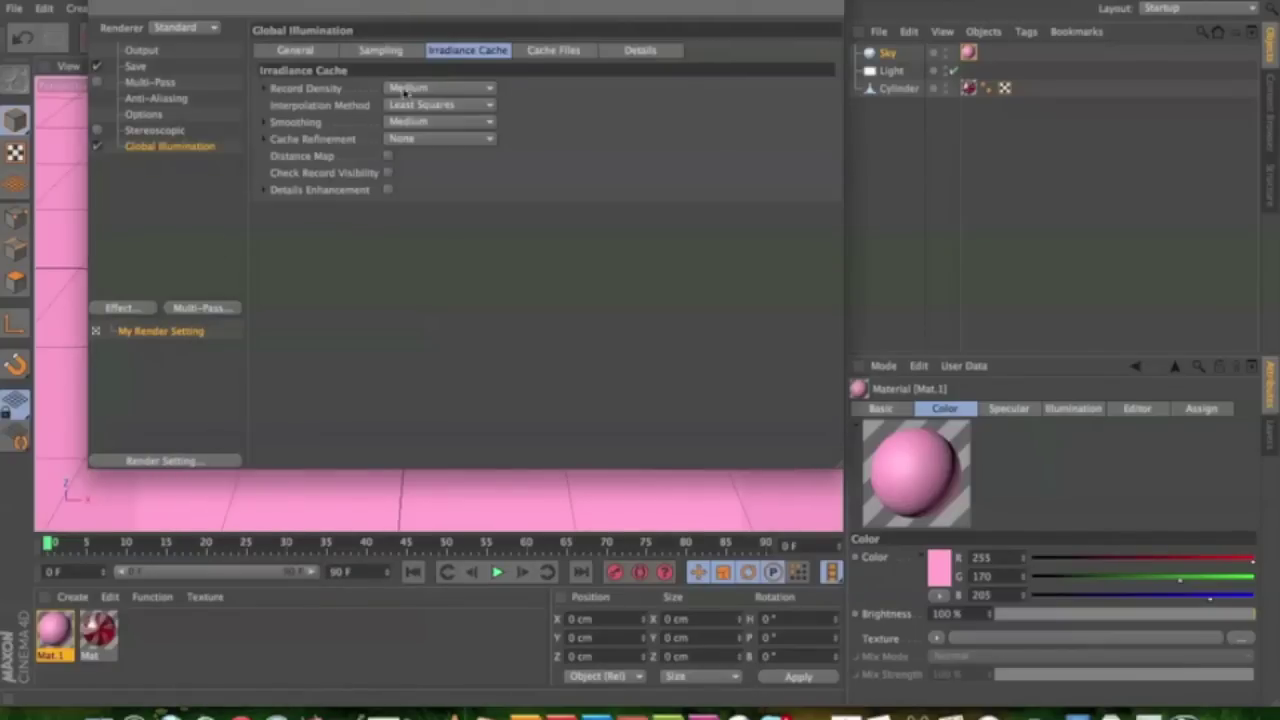
pyautogui.click(302, 51)
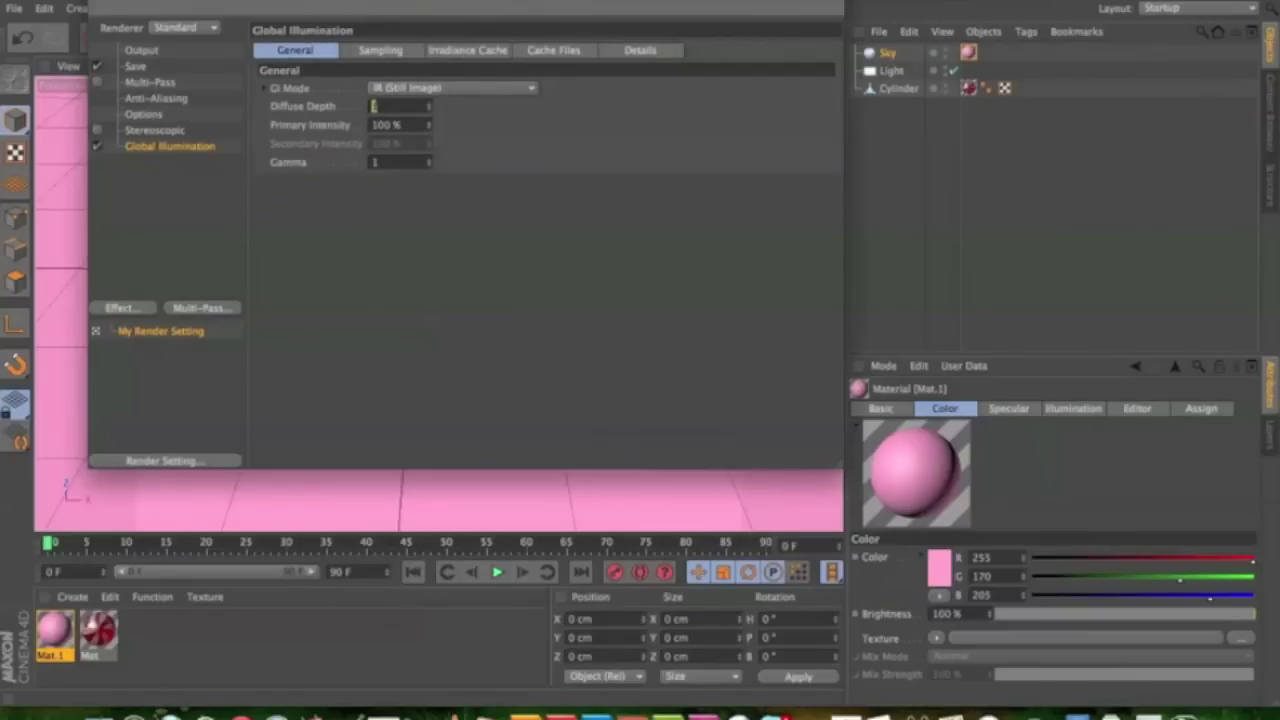
pyautogui.press('Return')
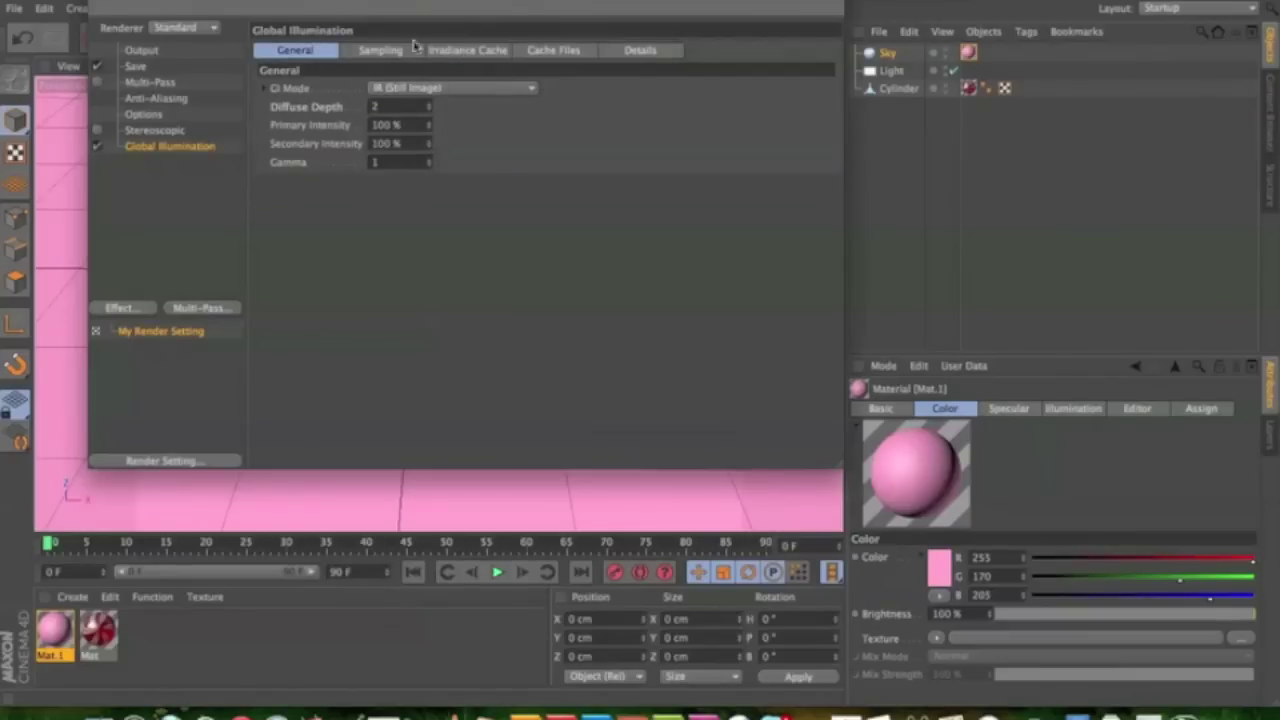
# Set Global Illumination Samples to Low and Irradiance Cache Record Density to Low
pyautogui.click(401, 53)
pyautogui.click(405, 87)
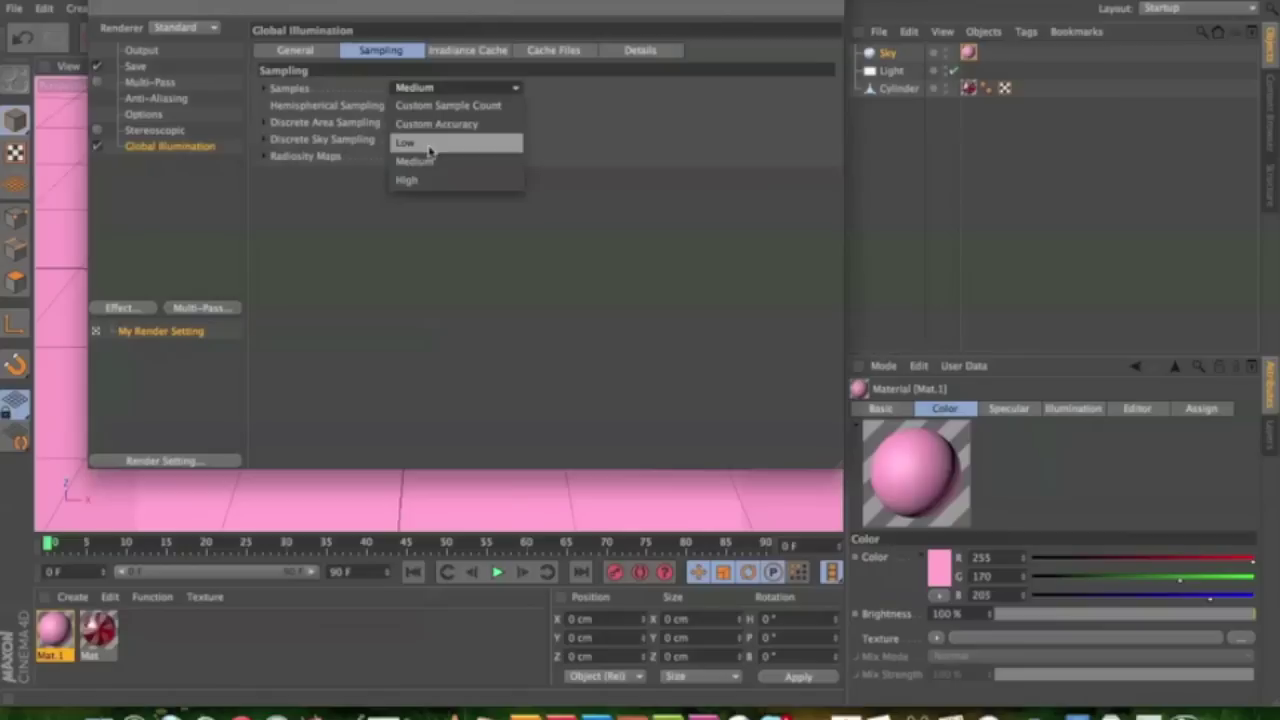
pyautogui.click(430, 143)
pyautogui.click(457, 53)
pyautogui.click(455, 88)
pyautogui.click(449, 145)
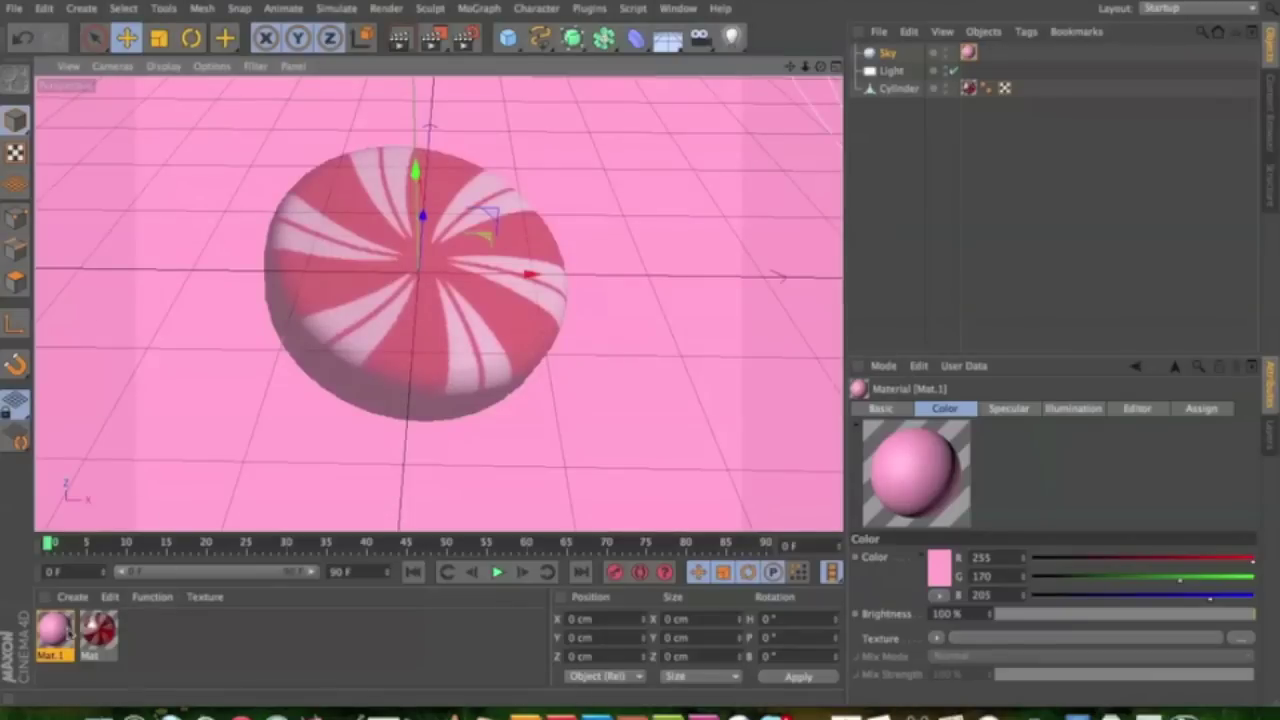
# Make the sky material Mat.1 a paler pink (R 255, G 204, B 225)
pyautogui.doubleClick(60, 632)
pyautogui.click(484, 150)
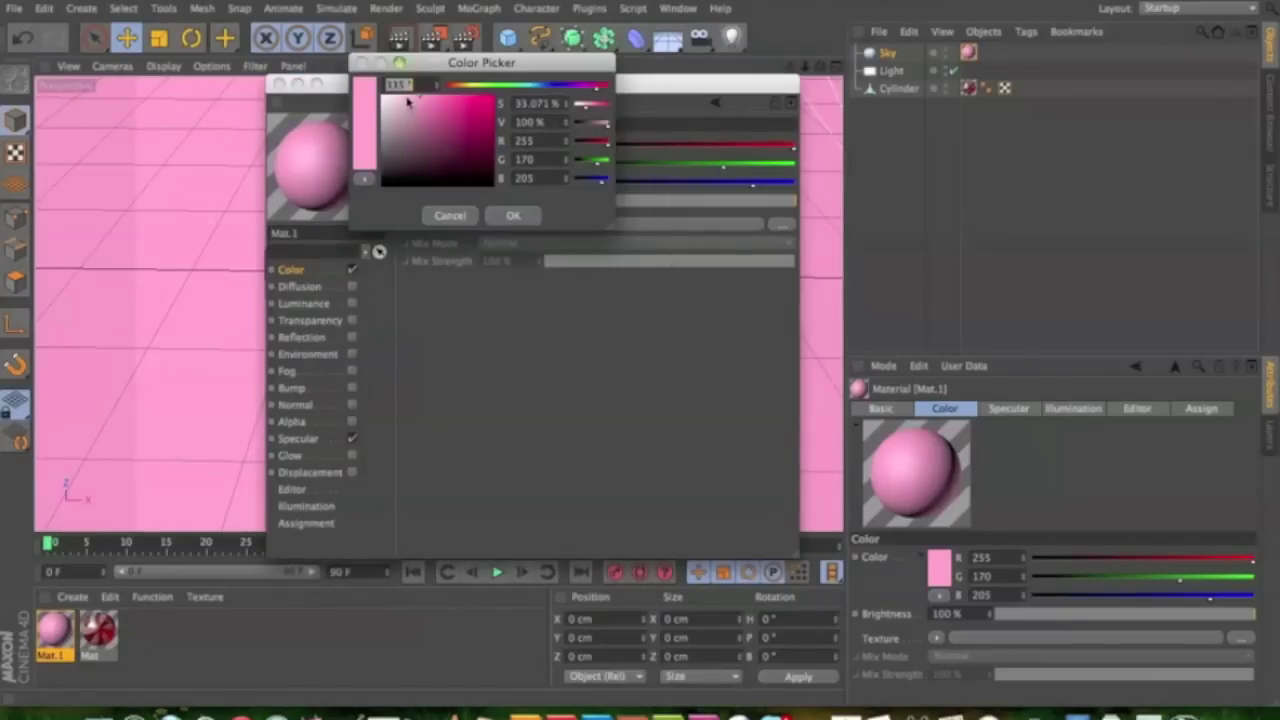
pyautogui.moveTo(407, 101); pyautogui.dragTo(407, 93)
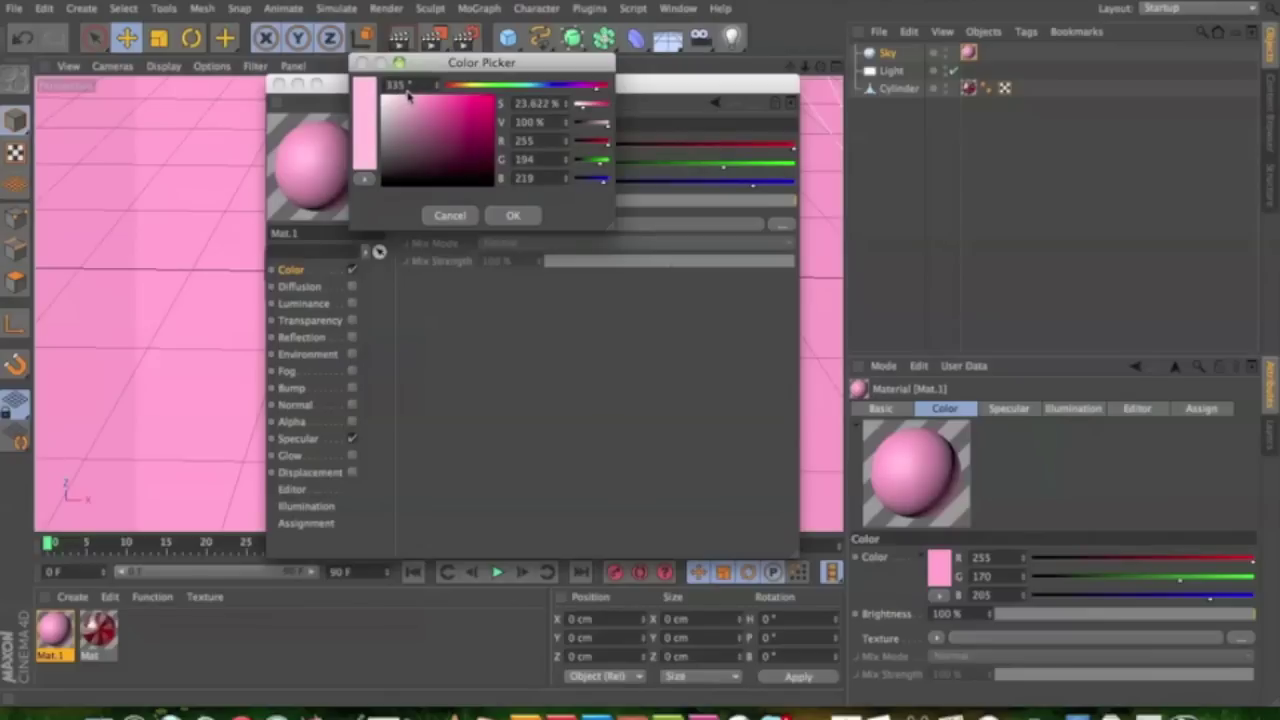
pyautogui.click(512, 215)
pyautogui.click(279, 84)
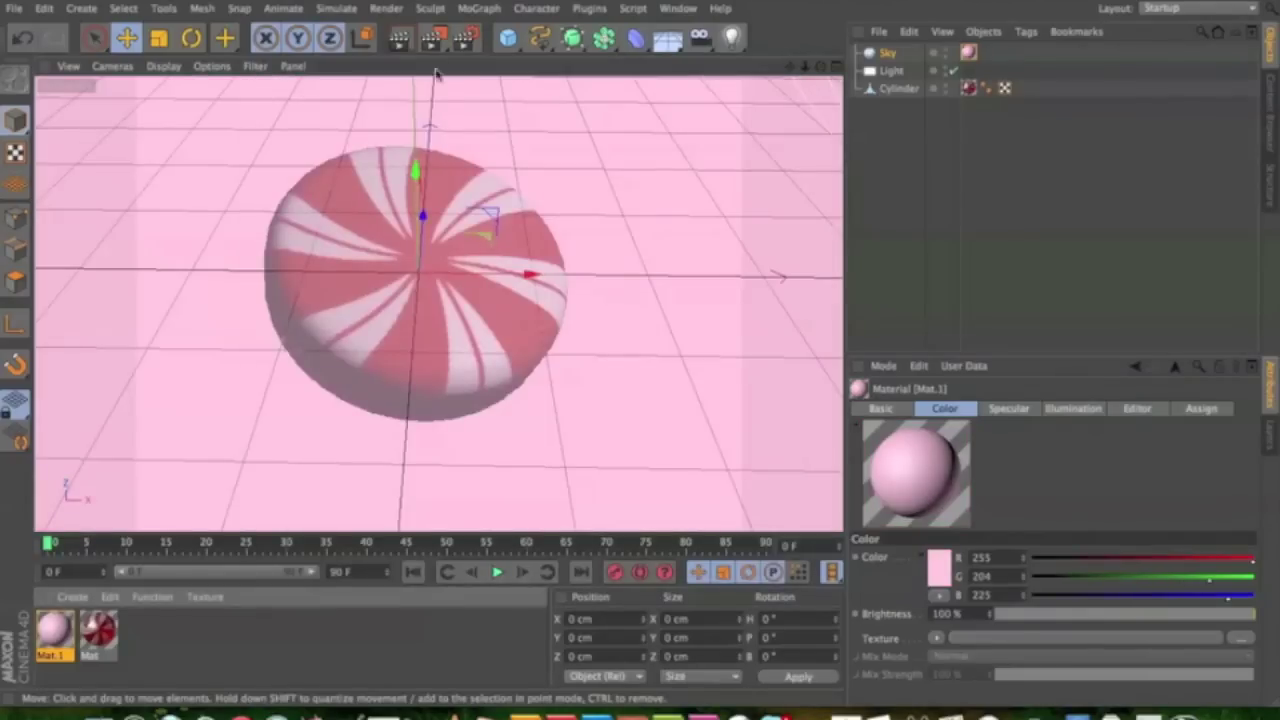
# Render the candy with global illumination in the Picture Viewer
pyautogui.click(432, 38)
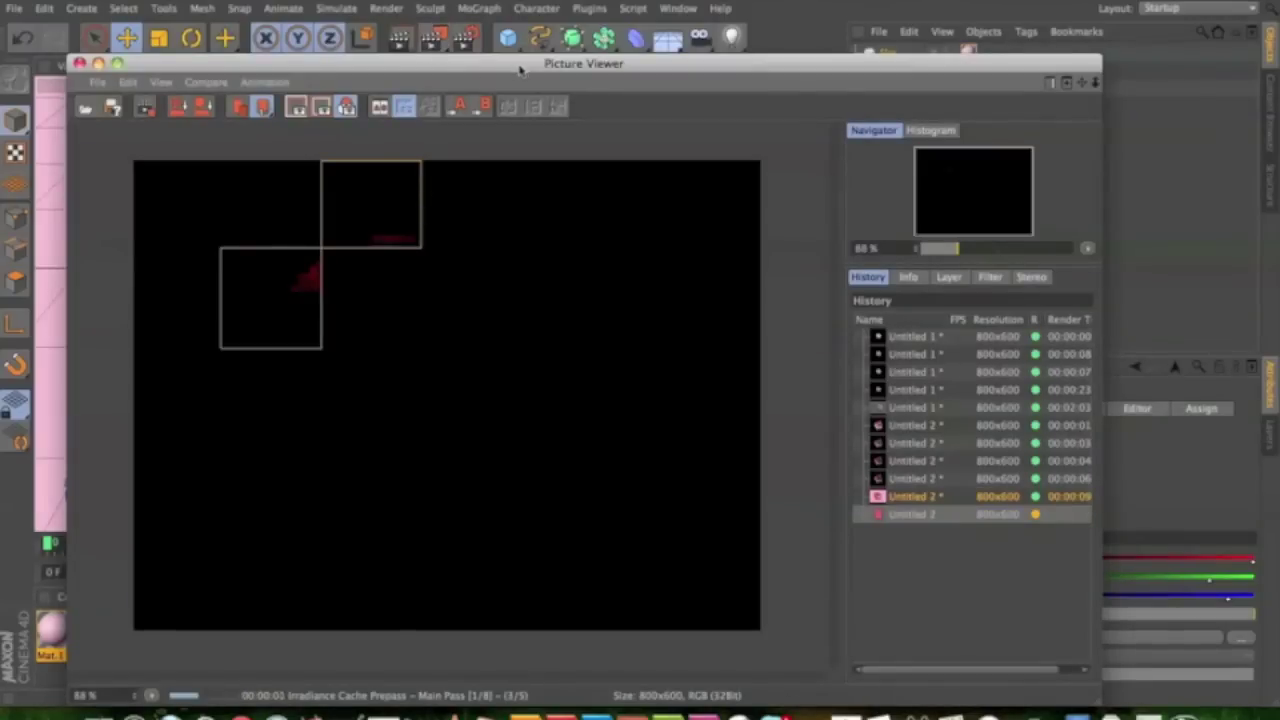
pyautogui.moveTo(520, 70); pyautogui.dragTo(515, 28)
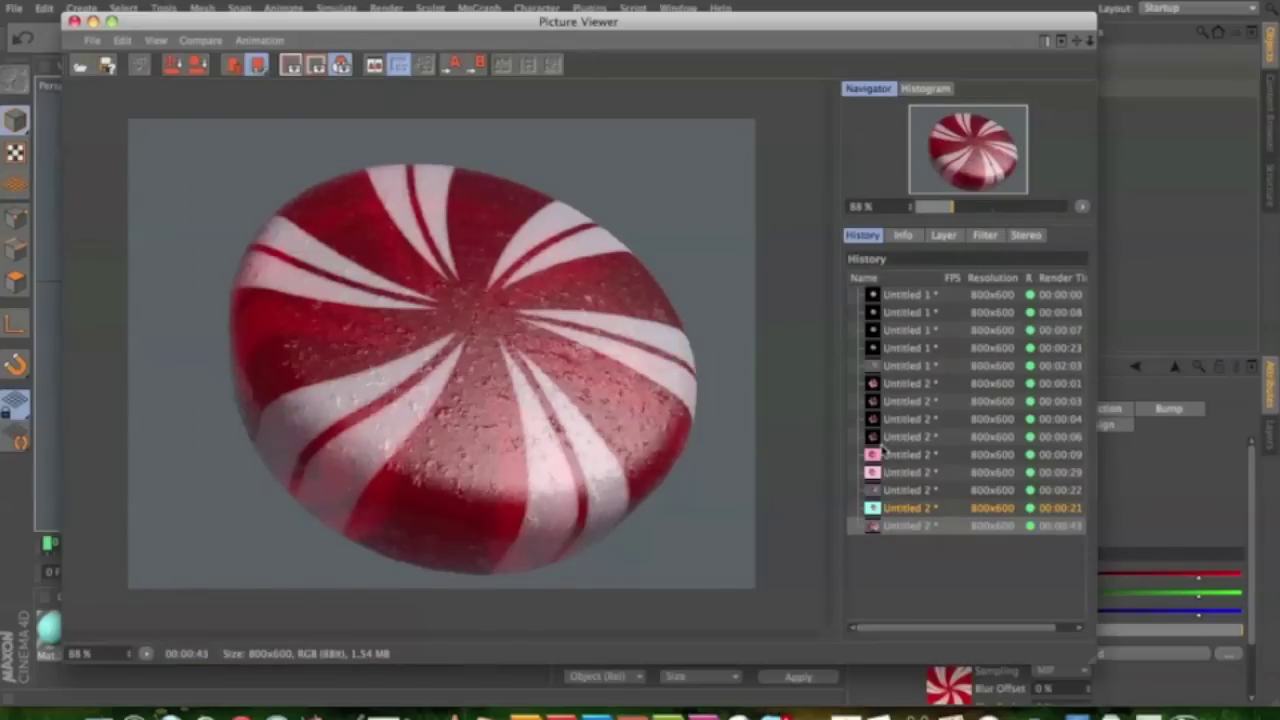
pyautogui.click(74, 22)
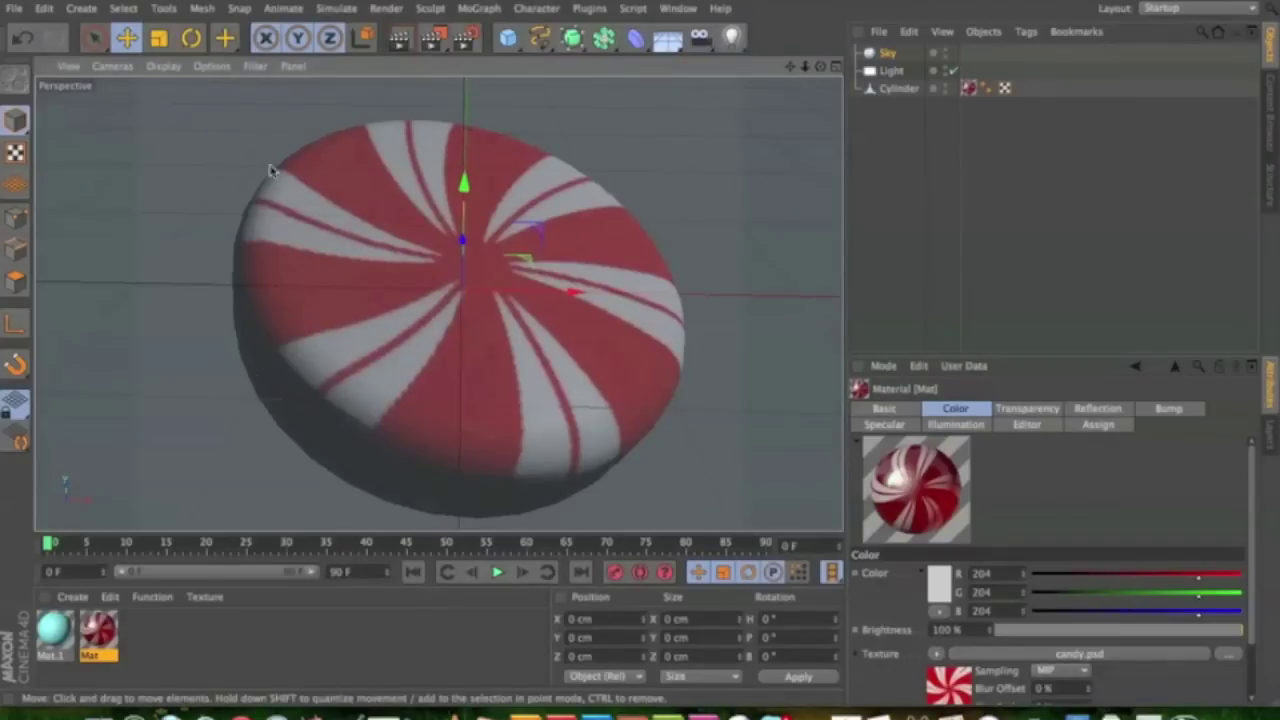